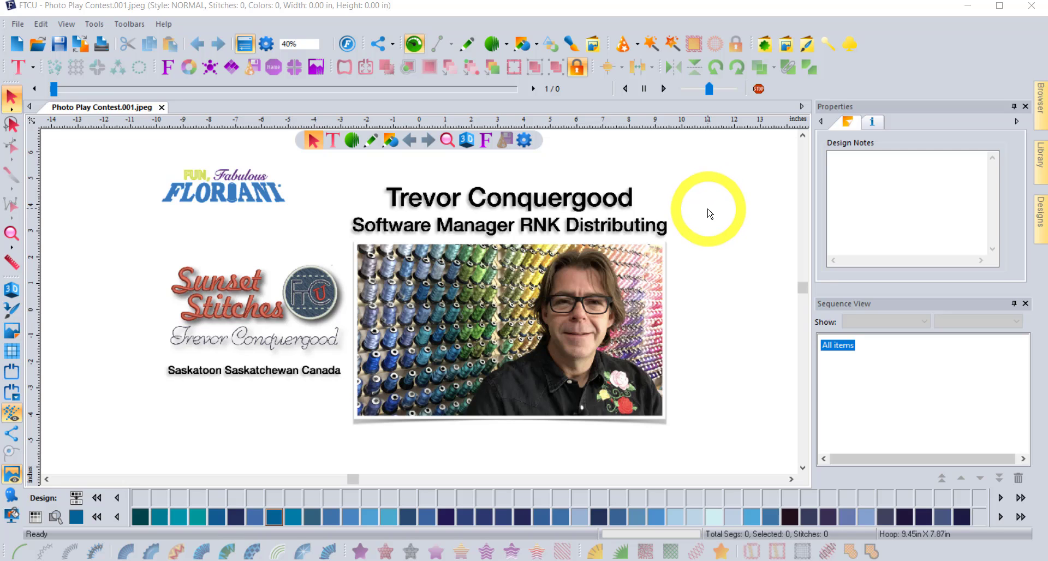
# - Display the designs of the November2020 folder from the Free Monthly Designs in the library
pyautogui.moveTo(1040, 104)
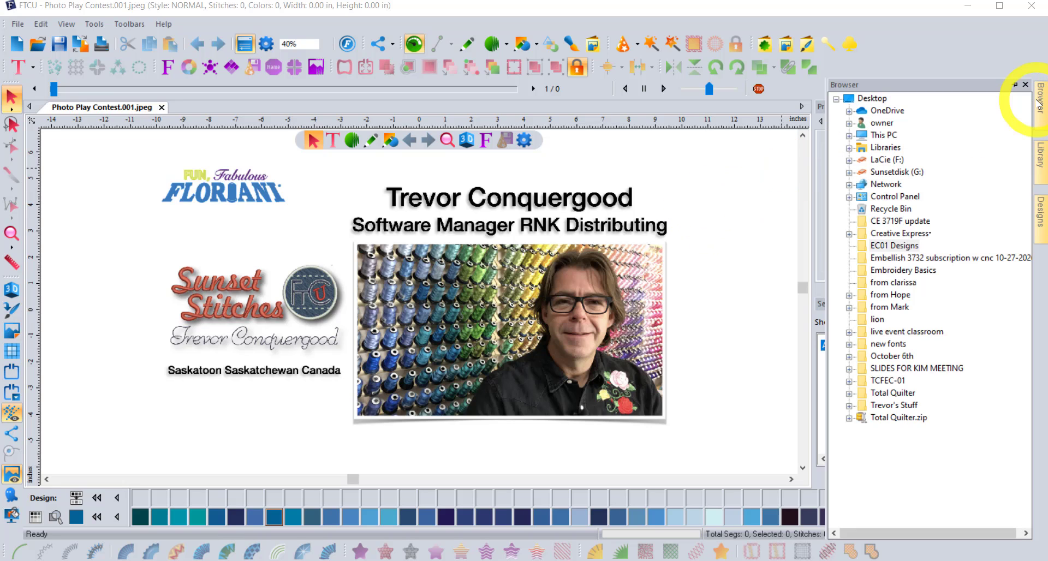
pyautogui.moveTo(1041, 155)
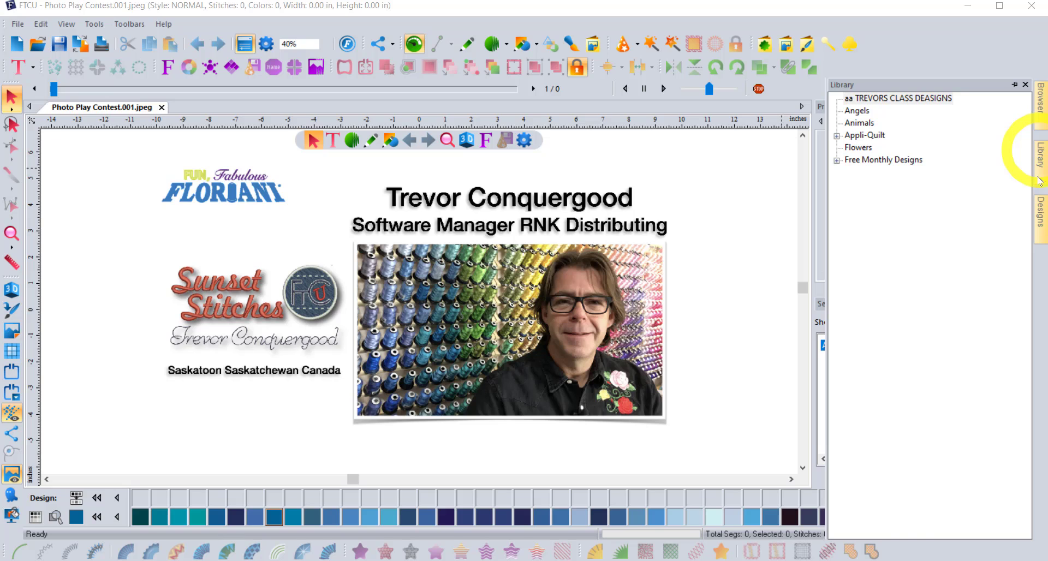
pyautogui.moveTo(1042, 218)
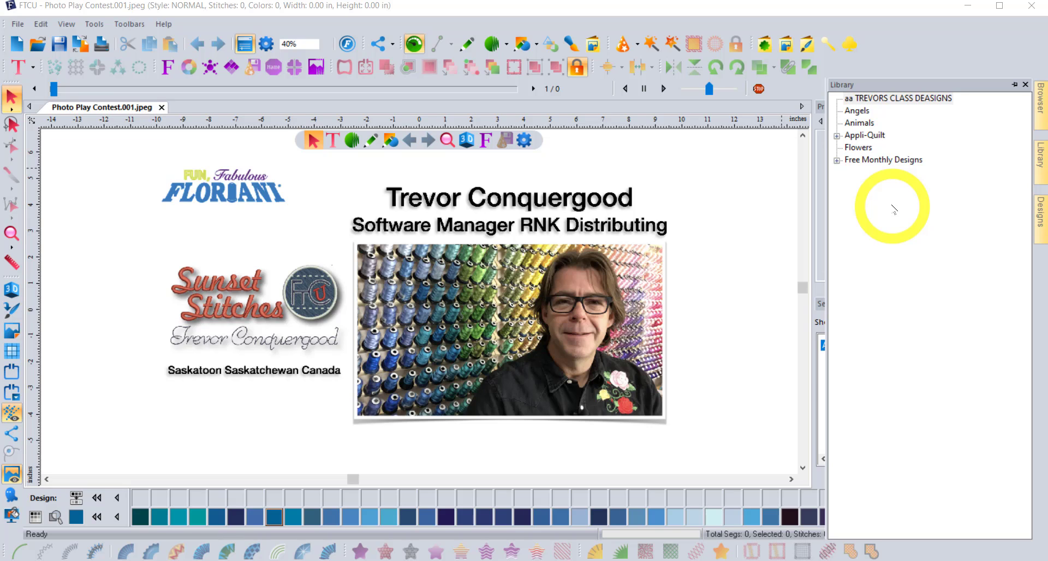
pyautogui.click(838, 161)
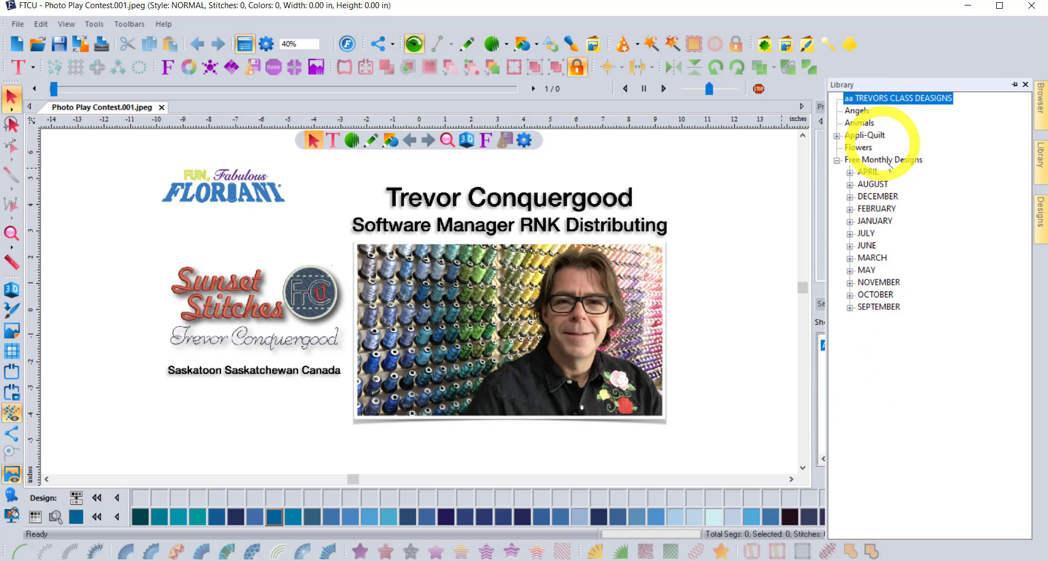
pyautogui.click(850, 283)
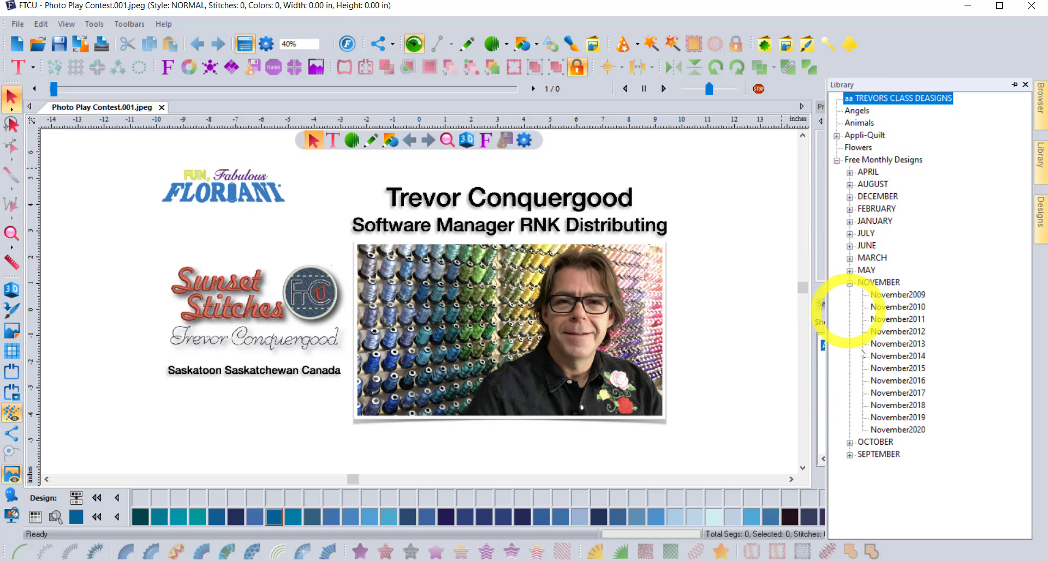
pyautogui.click(895, 430)
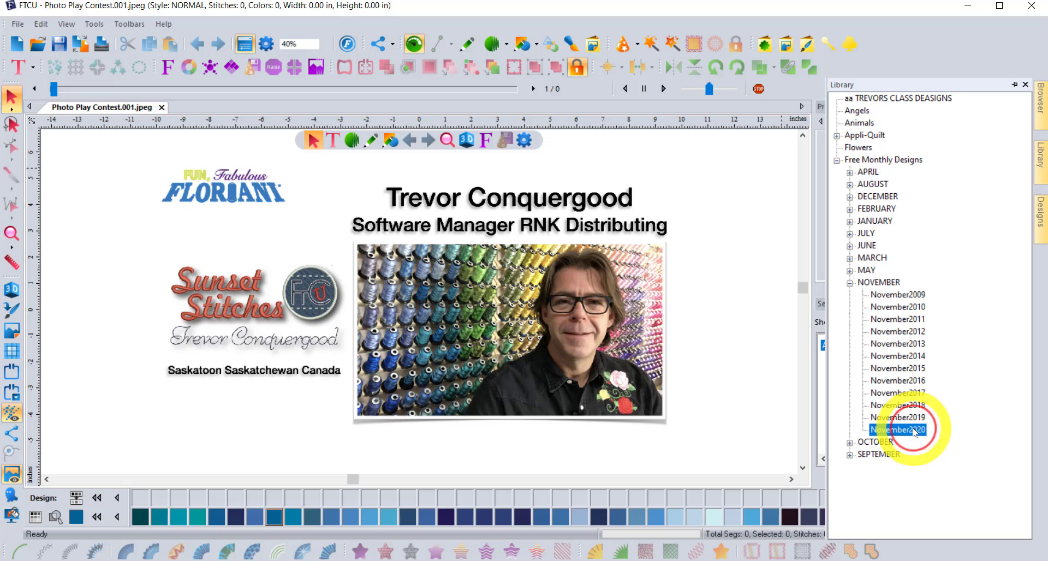
pyautogui.click(1040, 221)
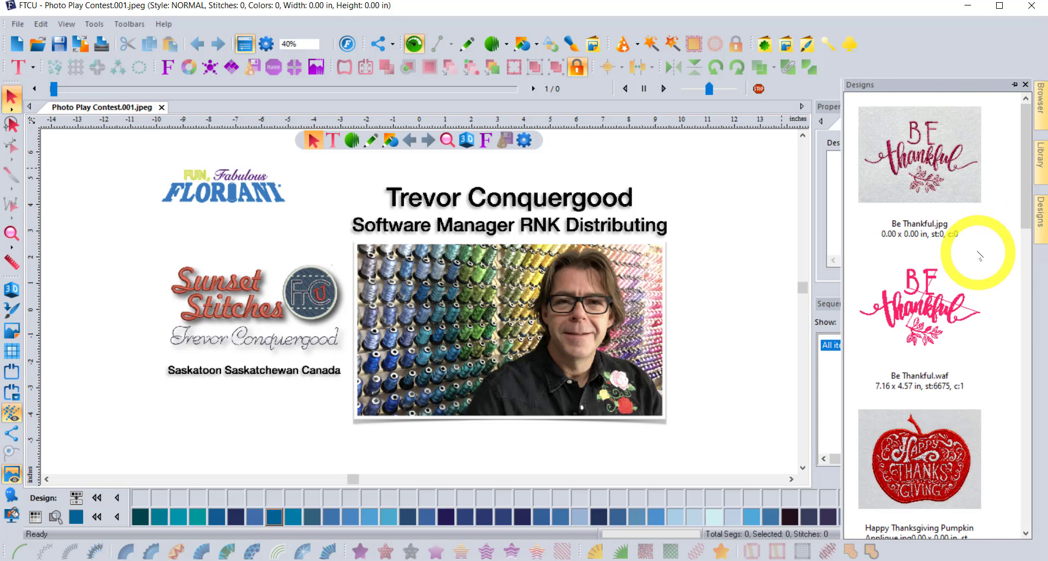
# - Find the Turkey Sketch design among the November2020 designs and insert its stitch version into the open document
pyautogui.scroll(-4, 979, 255)
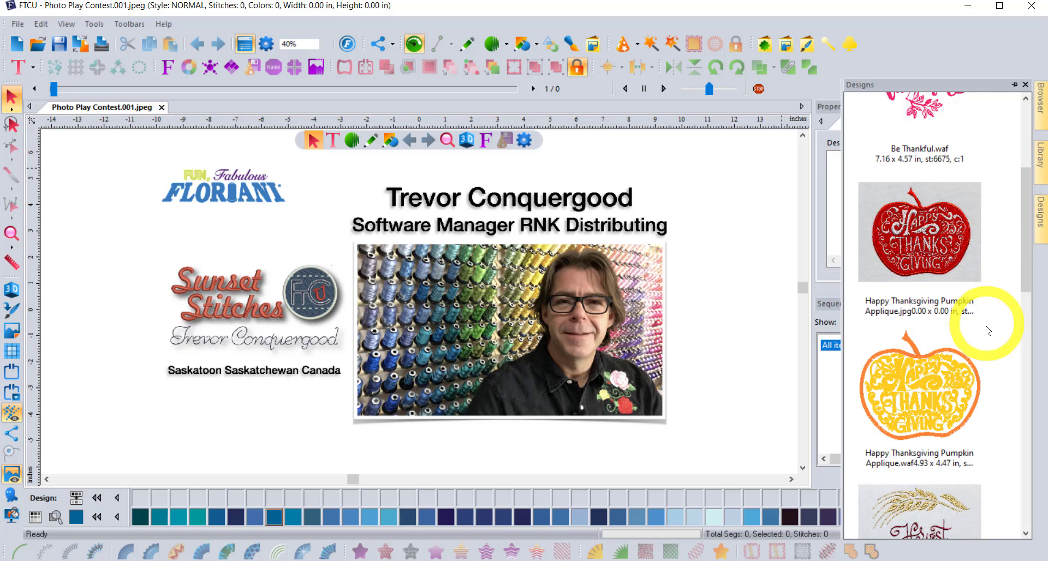
pyautogui.scroll(-4, 989, 330)
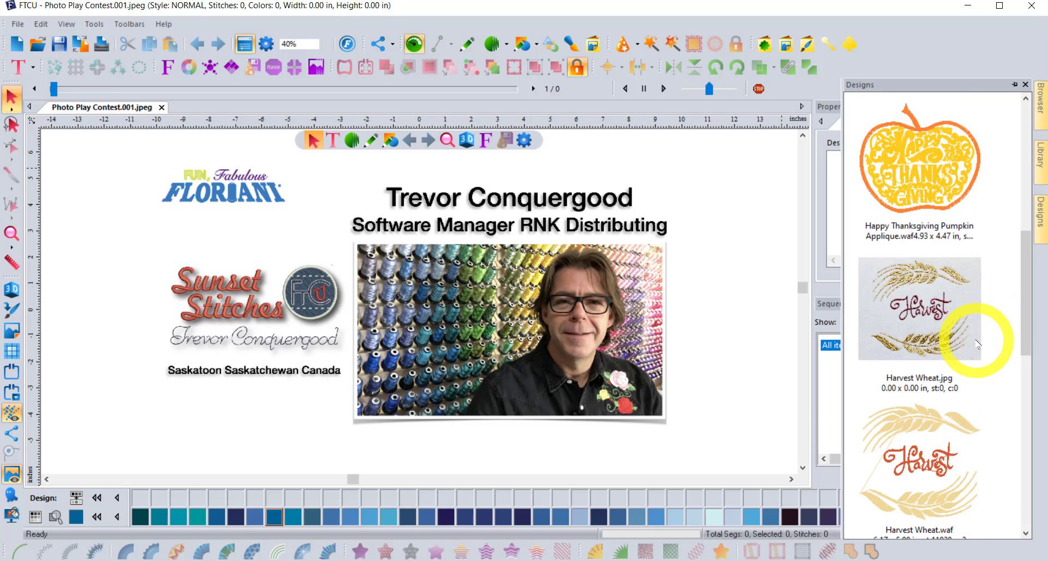
pyautogui.scroll(-4, 977, 354)
pyautogui.scroll(-3, 977, 371)
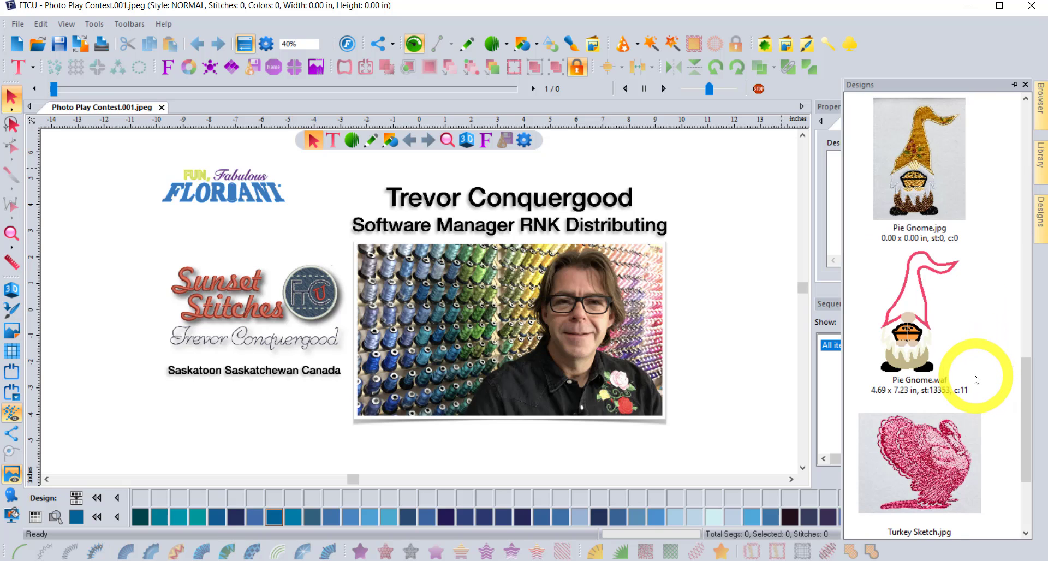
pyautogui.scroll(-3, 976, 382)
pyautogui.moveTo(953, 445)
pyautogui.mouseDown()
pyautogui.moveTo(729, 349)
pyautogui.moveTo(748, 363)
pyautogui.mouseUp()
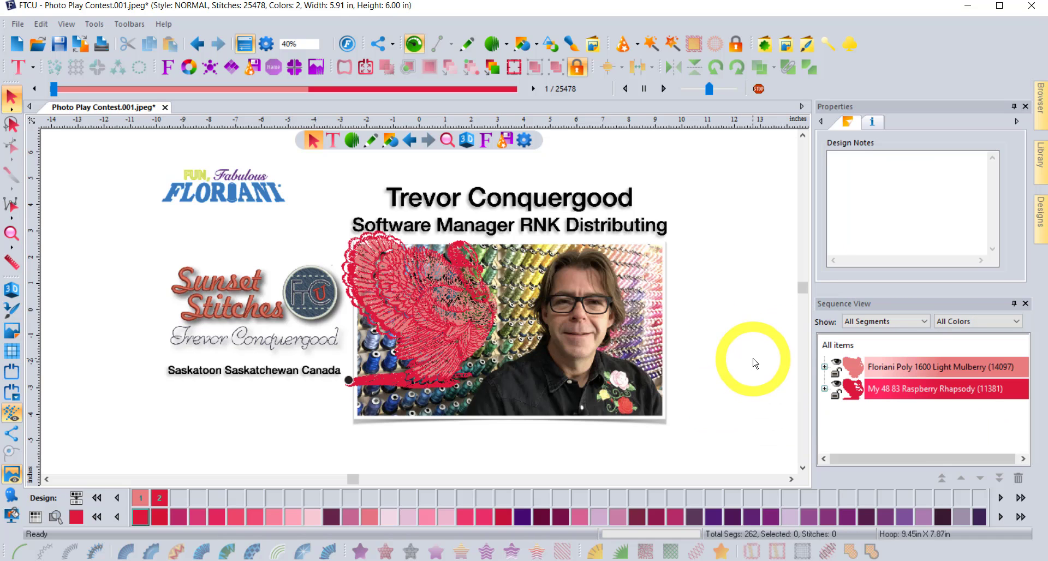
# - Move the whole turkey design off the background photo into the blank workspace to its right
pyautogui.scroll(-2, 449, 296)
pyautogui.click(447, 296)
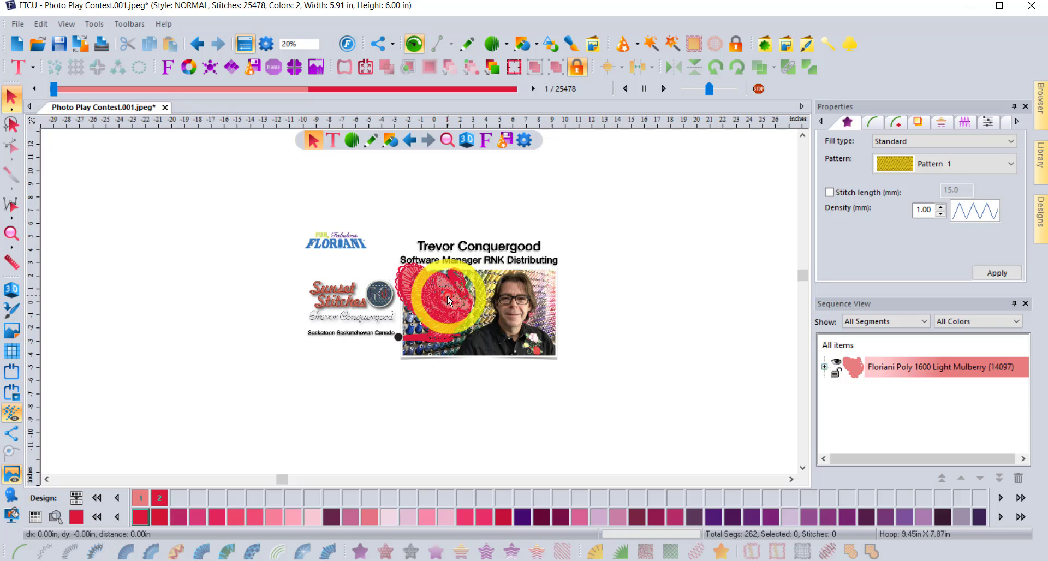
pyautogui.moveTo(621, 311); pyautogui.dragTo(643, 301)
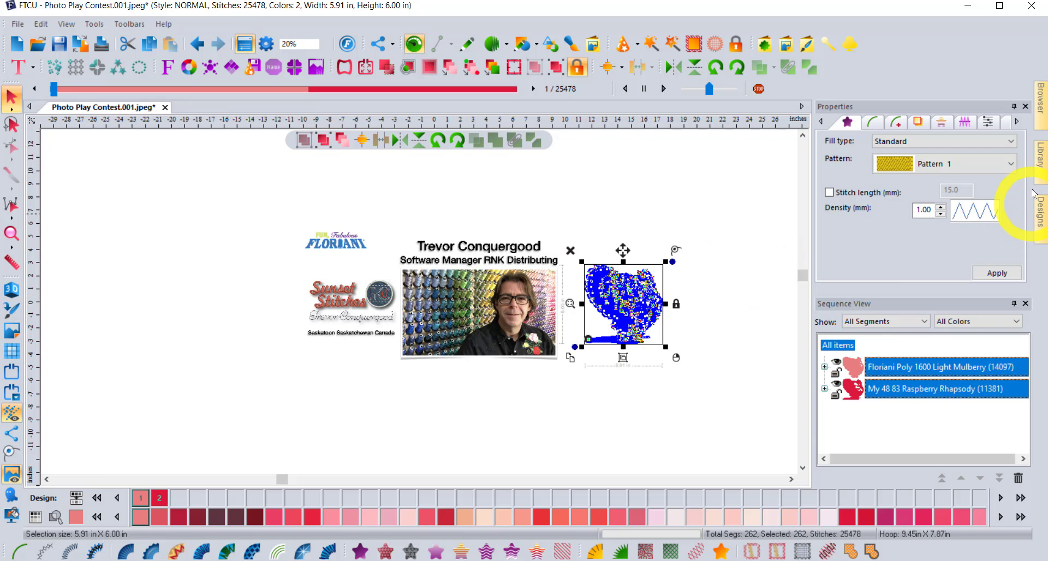
# - Display the November2009 library folder and look through its design thumbnails
pyautogui.click(1039, 158)
pyautogui.click(1040, 109)
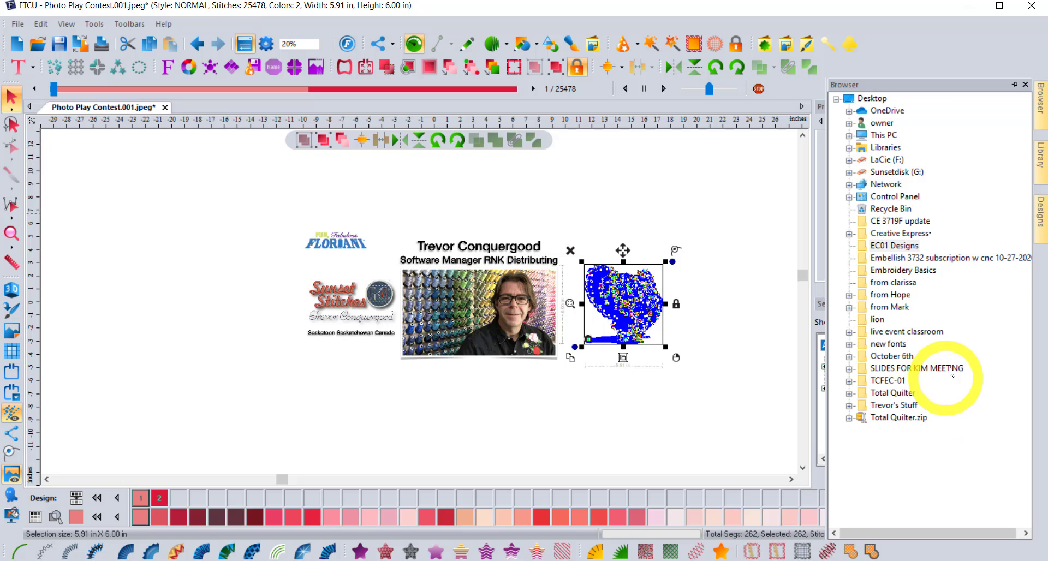
pyautogui.click(1040, 158)
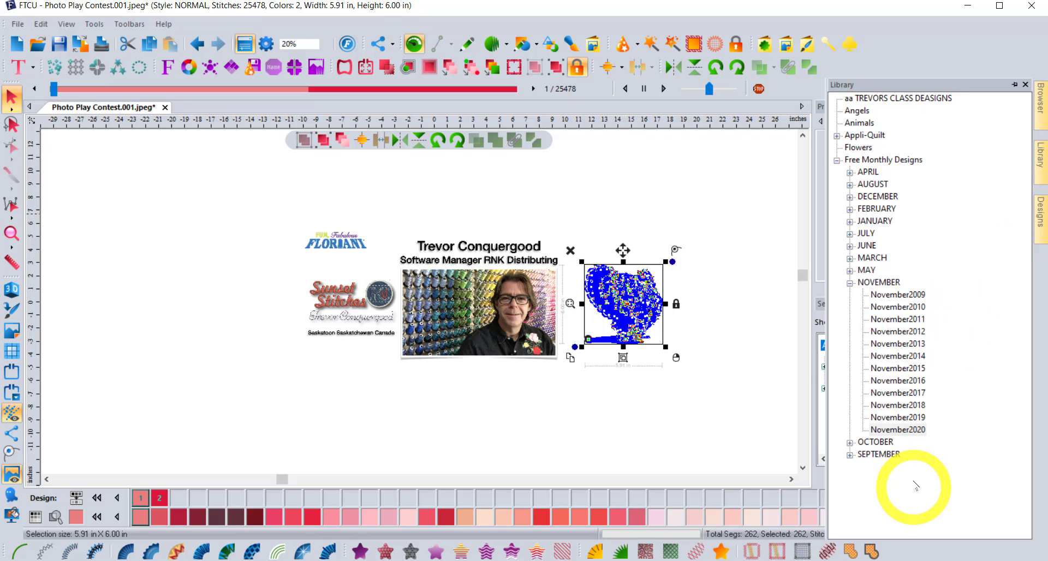
pyautogui.click(898, 296)
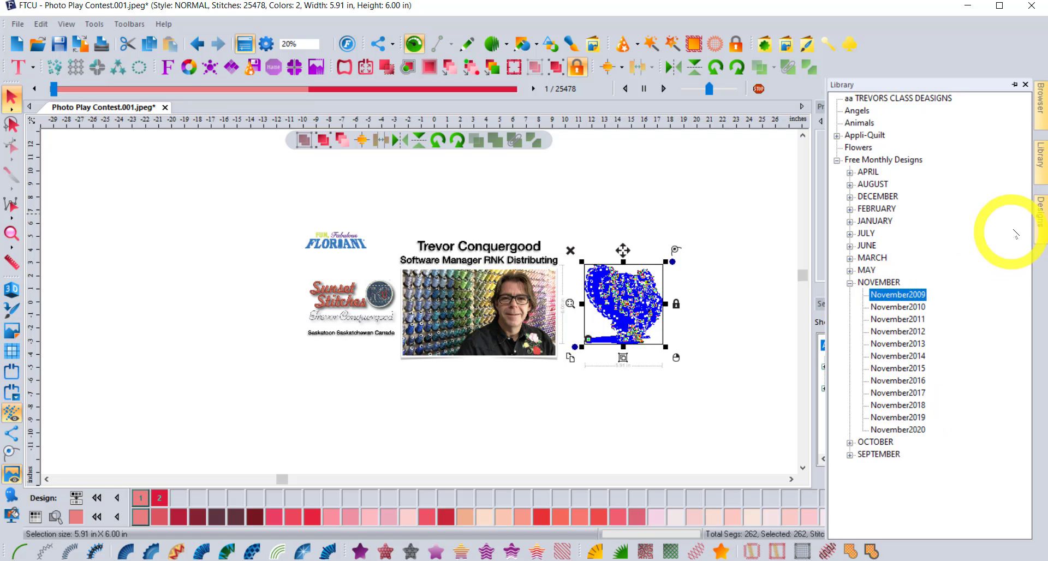
pyautogui.click(1040, 213)
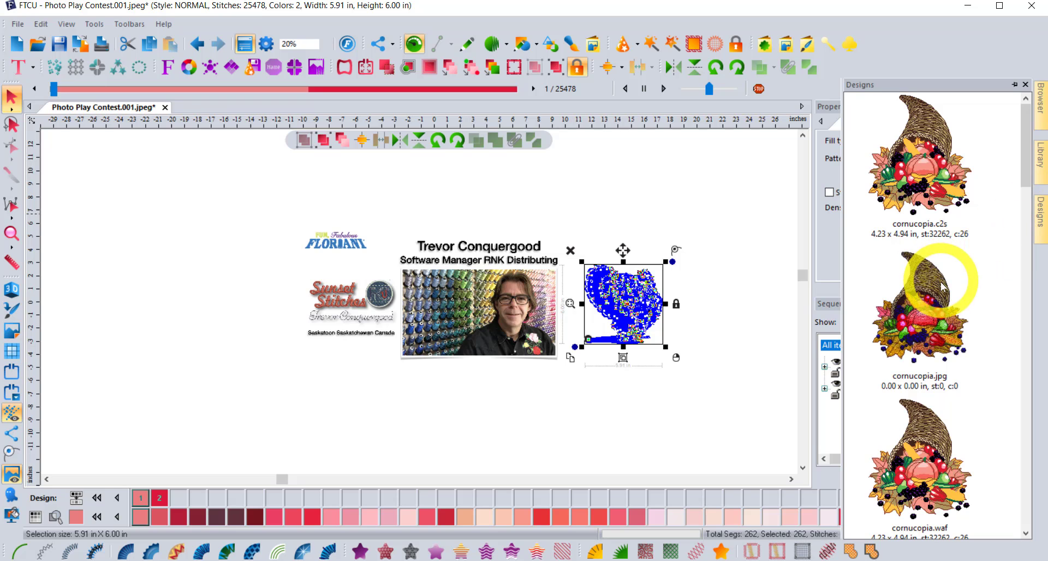
pyautogui.scroll(-6, 938, 306)
pyautogui.scroll(-8, 938, 307)
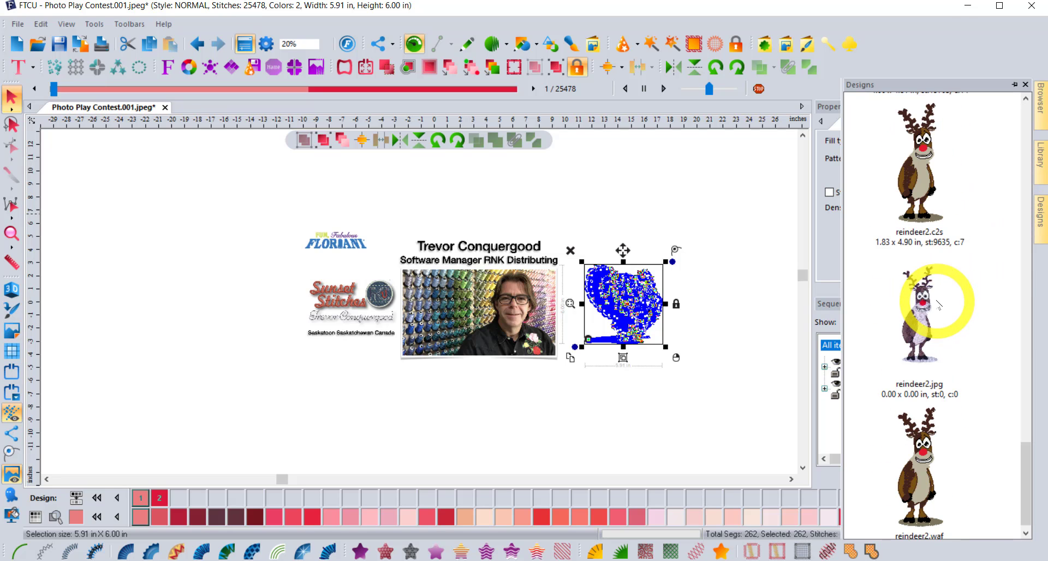
pyautogui.scroll(14, 937, 305)
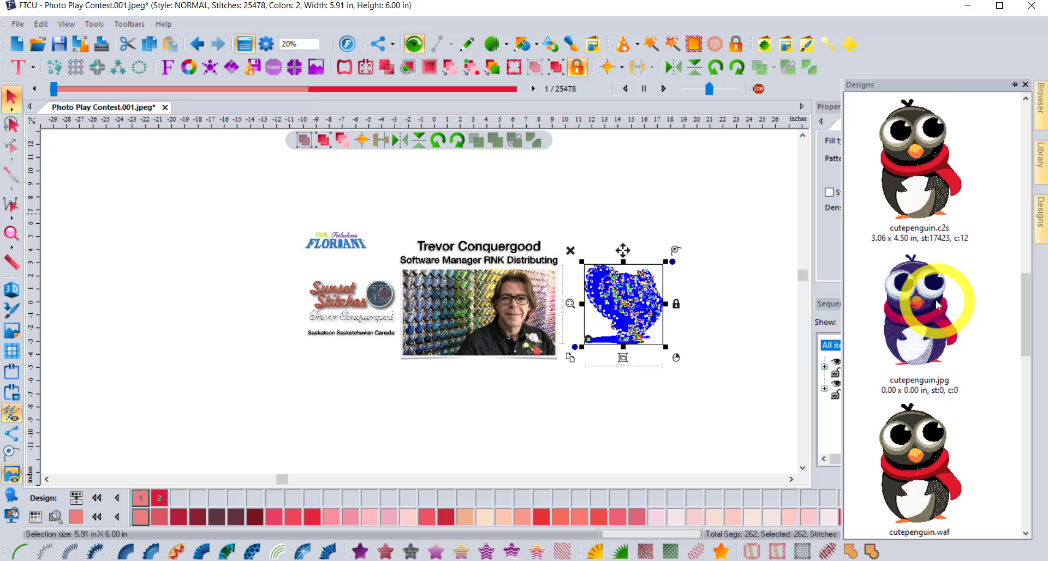
# - Display the designs of the November2010 folder from the library
pyautogui.click(1040, 157)
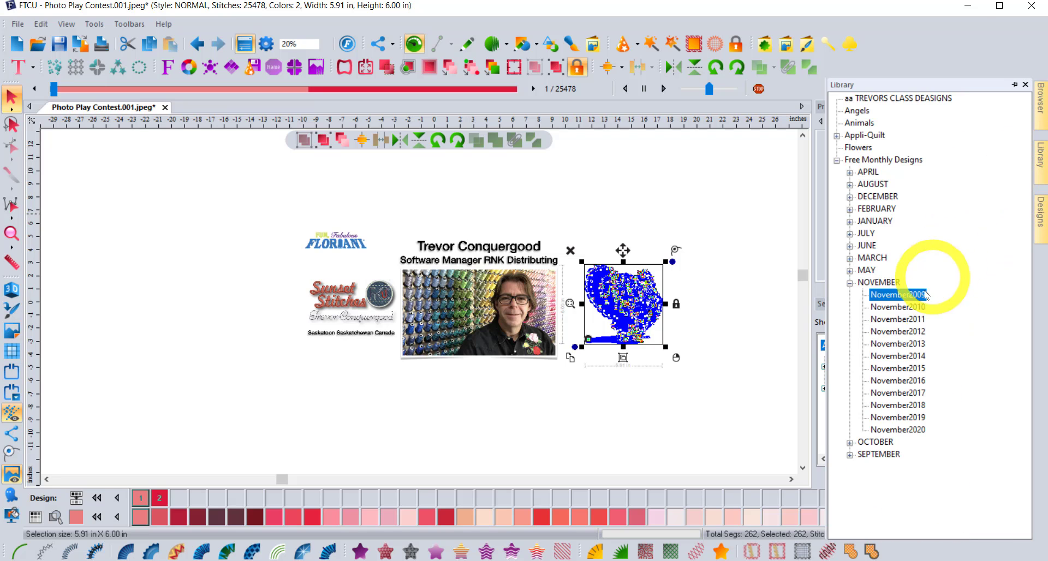
pyautogui.click(898, 307)
pyautogui.click(1039, 217)
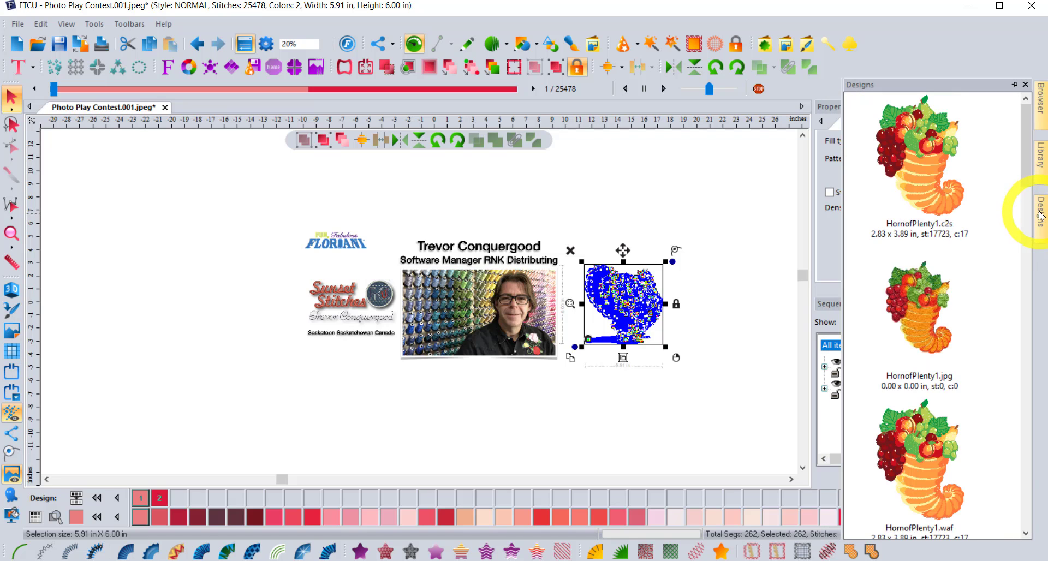
# - Select the EC01 Designs folder on the desktop and display its design thumbnails
pyautogui.click(1041, 109)
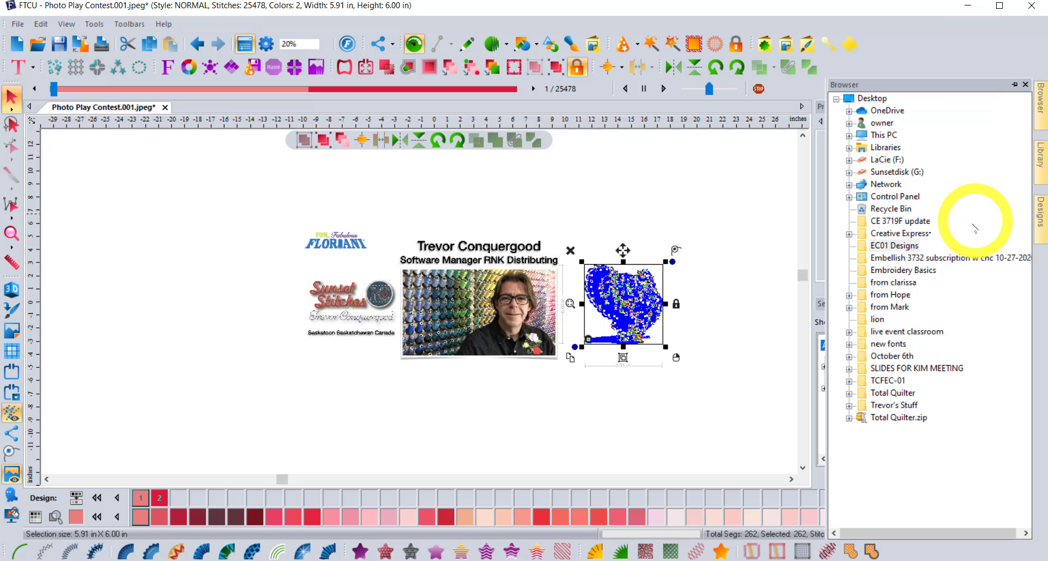
pyautogui.click(885, 246)
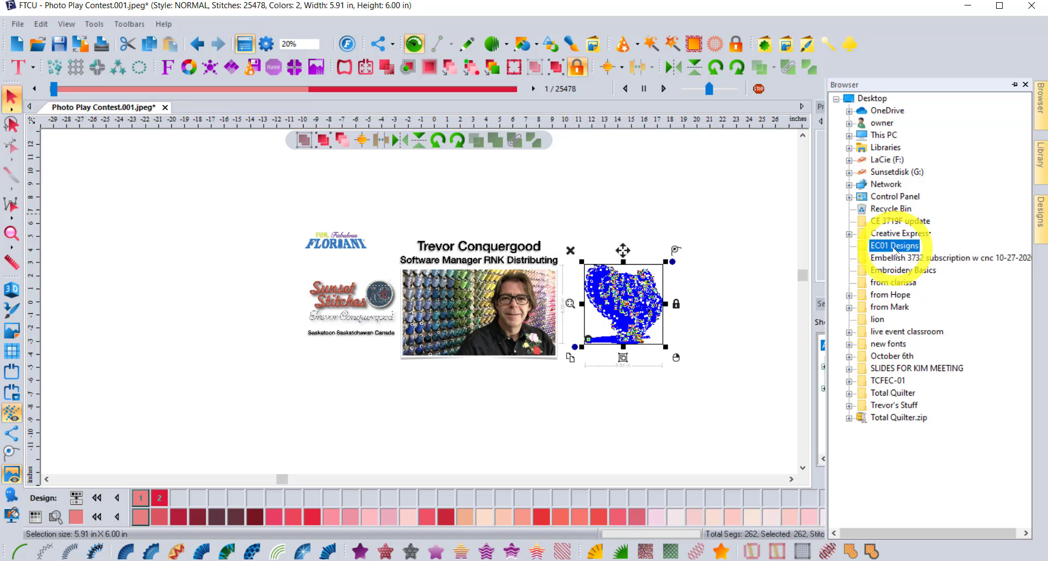
pyautogui.click(1038, 216)
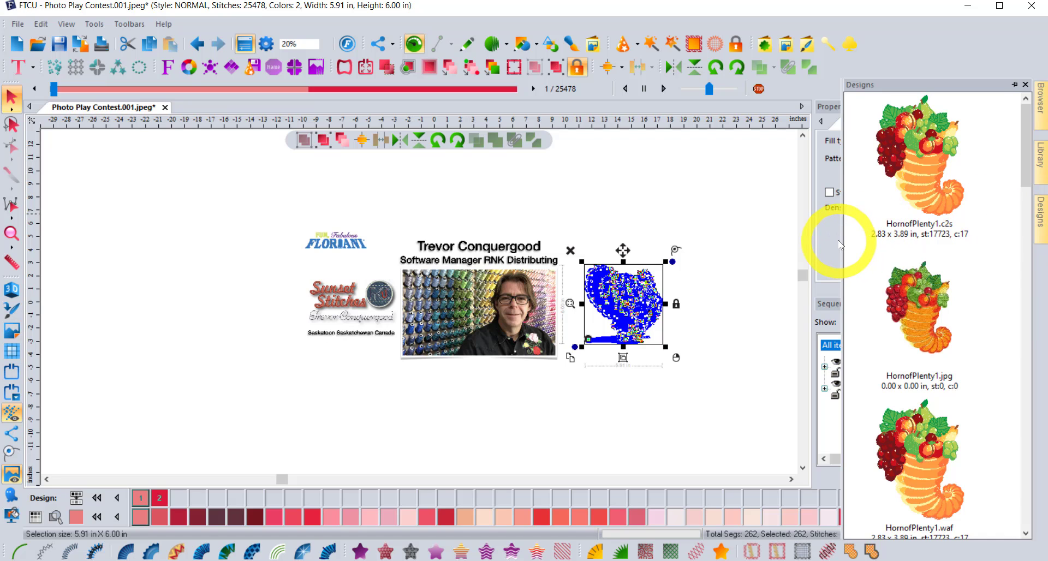
pyautogui.click(1038, 101)
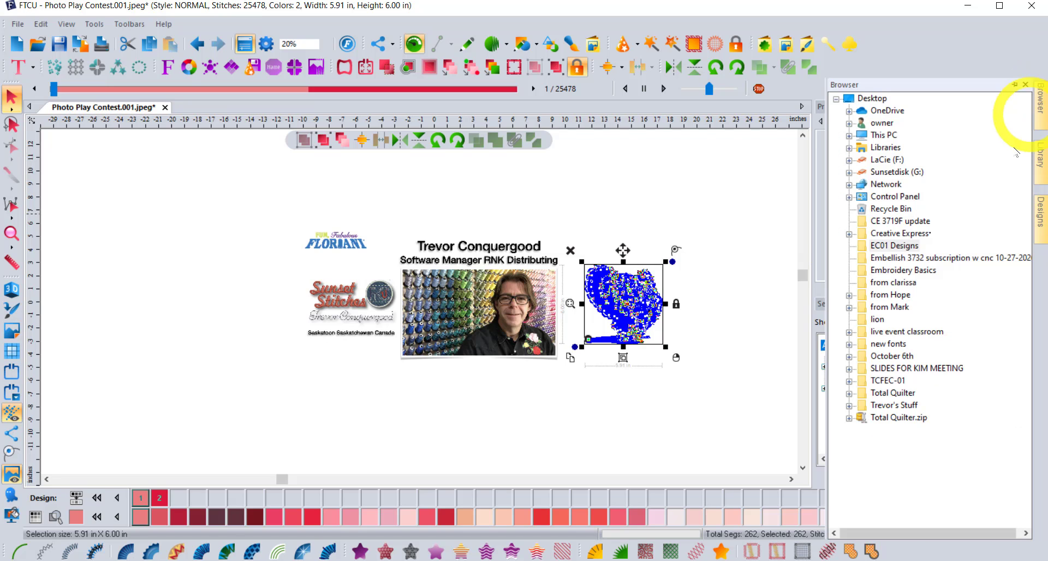
pyautogui.click(922, 270)
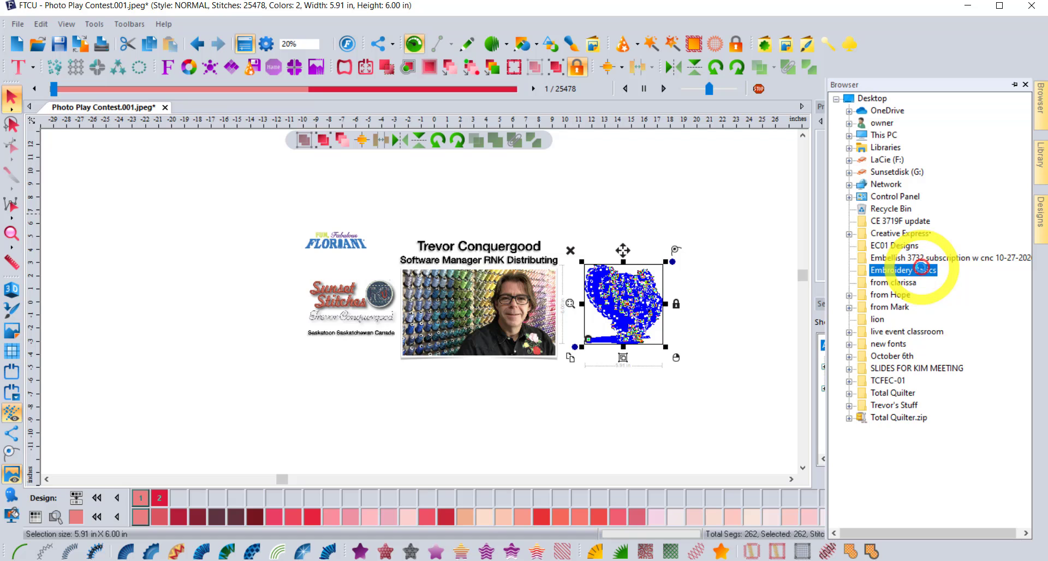
pyautogui.click(901, 245)
pyautogui.click(1039, 218)
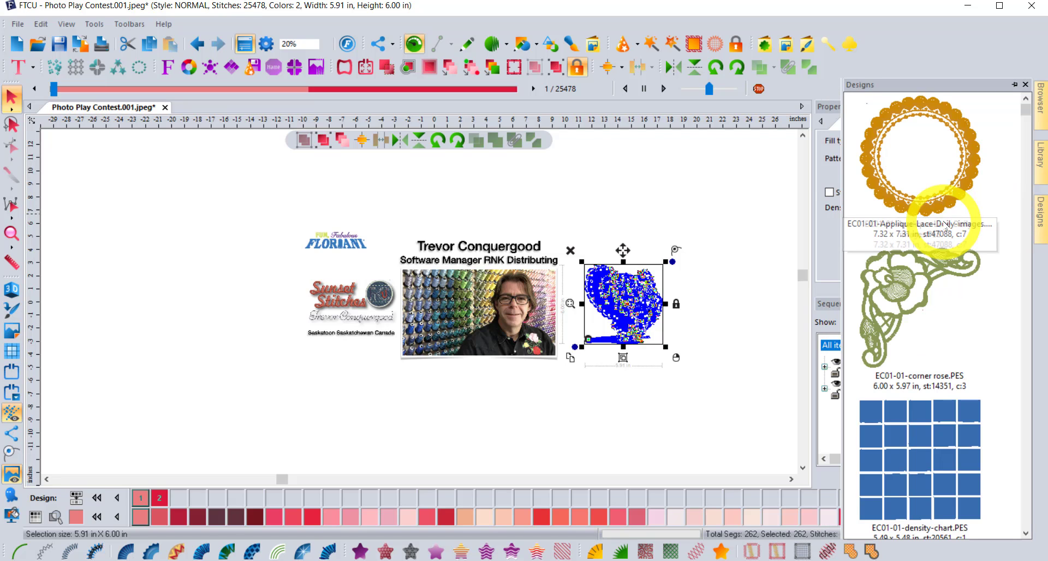
# - Look through the embroidery design thumbnails of the EC01 Designs folder
pyautogui.scroll(-10, 945, 243)
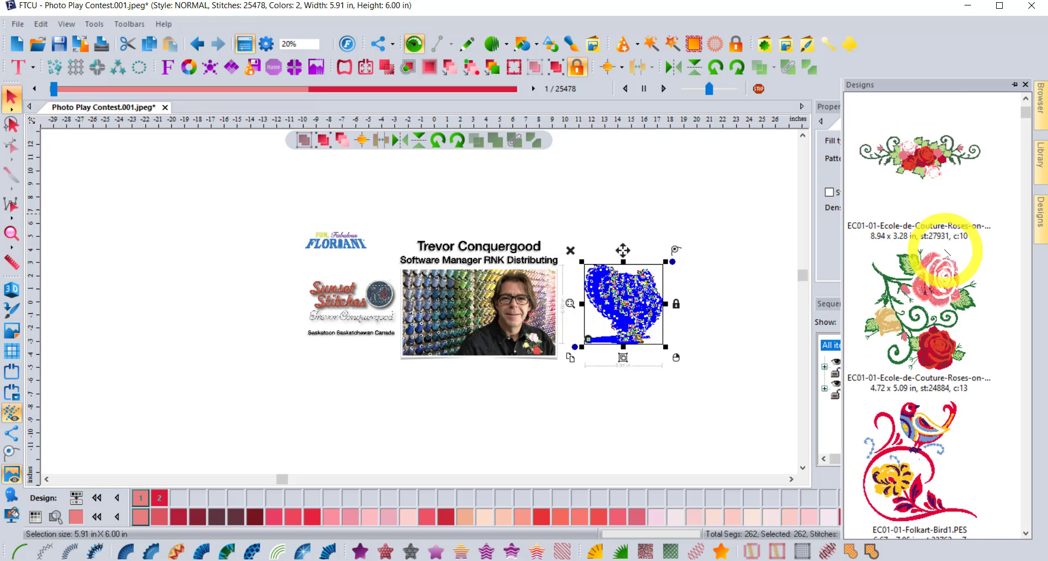
pyautogui.scroll(-10, 946, 255)
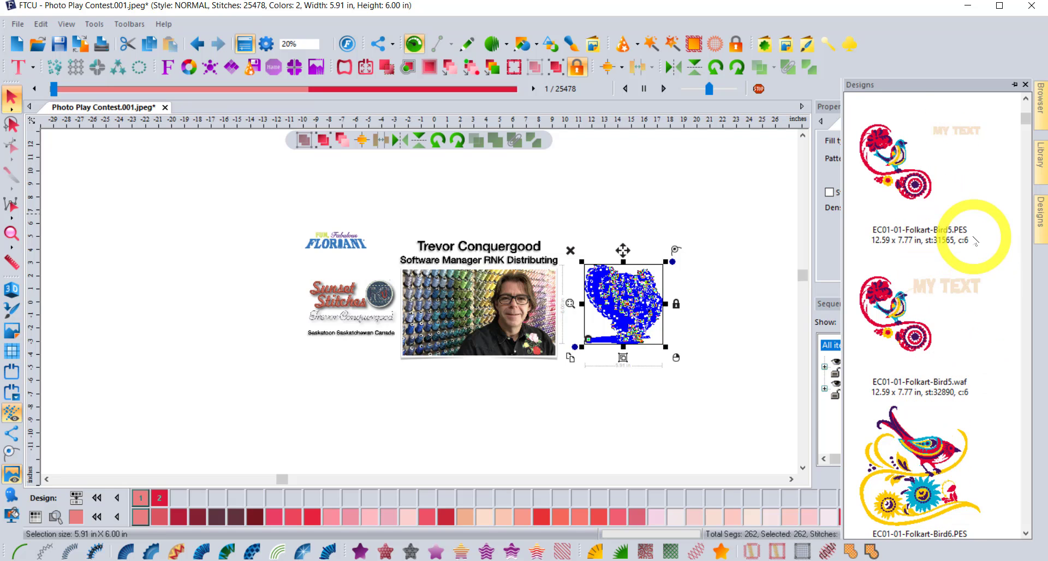
pyautogui.scroll(-5, 975, 241)
pyautogui.scroll(-5, 969, 238)
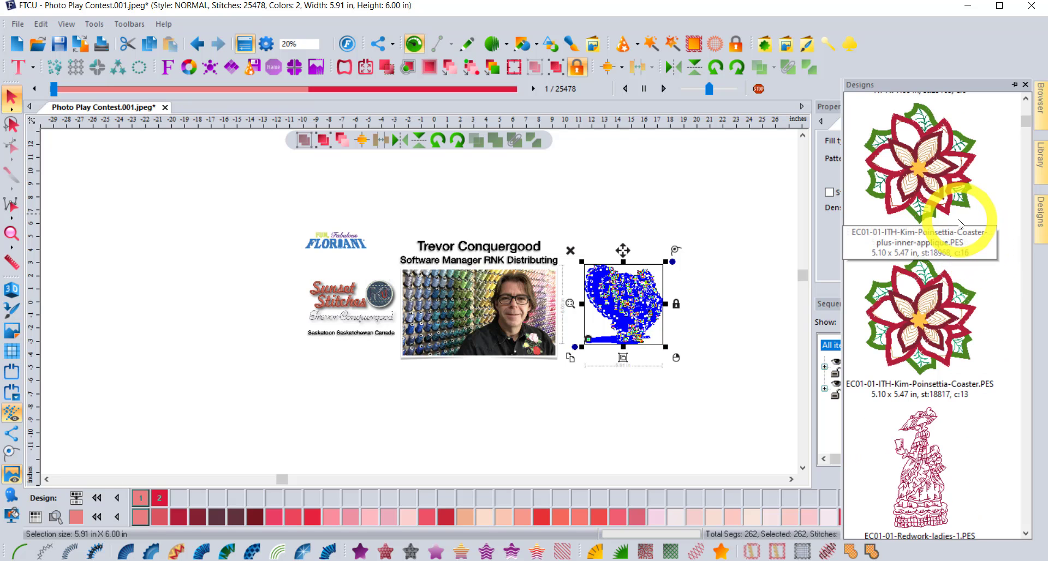
pyautogui.scroll(-4, 961, 230)
pyautogui.scroll(-5, 960, 230)
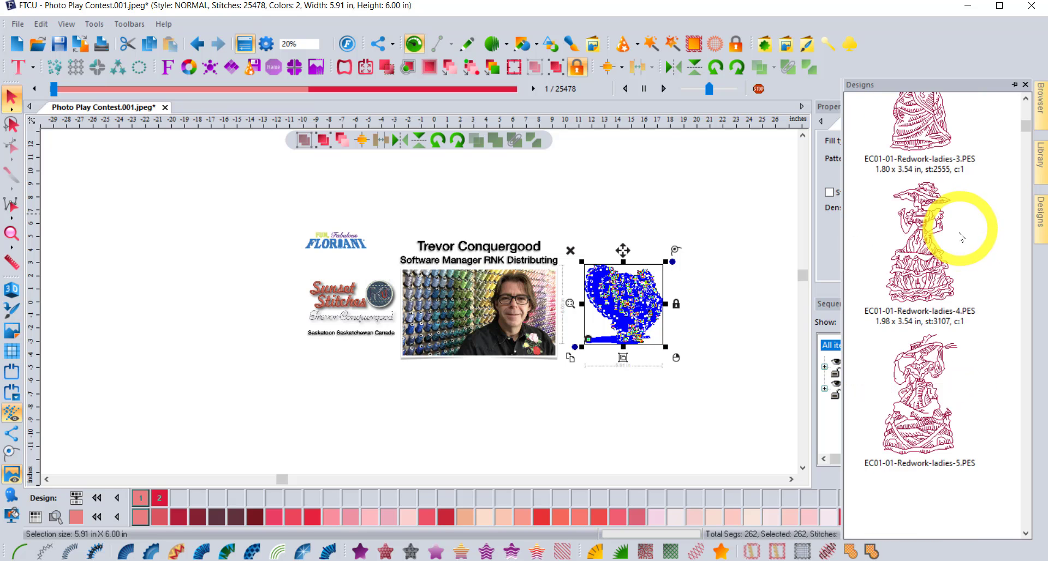
pyautogui.scroll(-10, 960, 236)
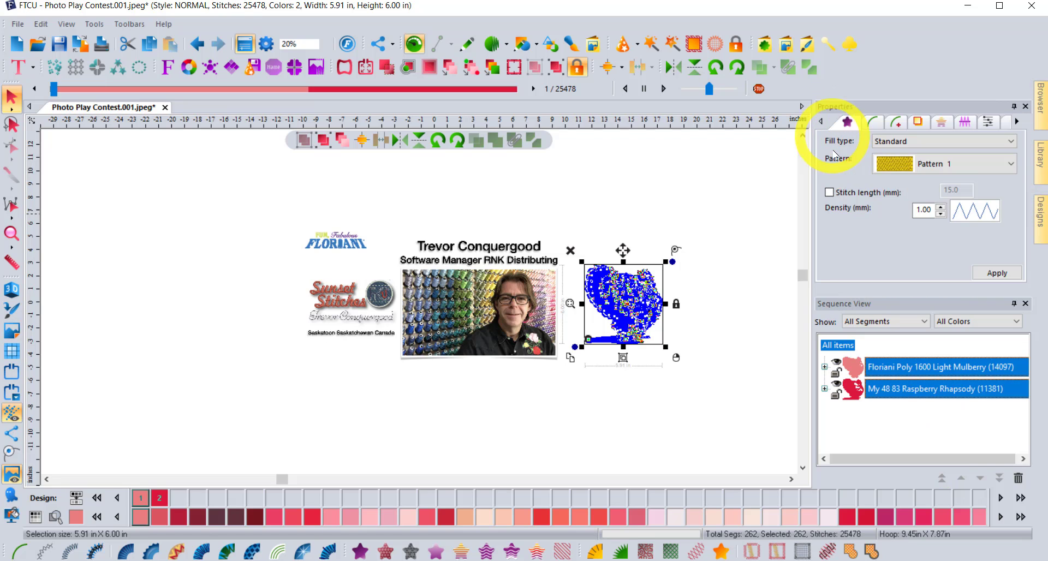
pyautogui.moveTo(1044, 219)
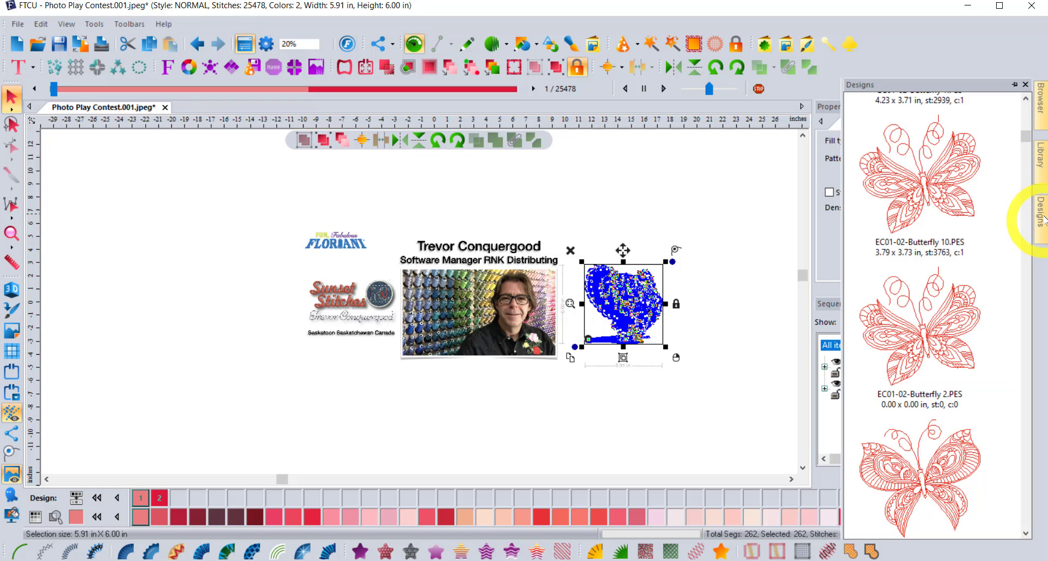
pyautogui.scroll(-4, 969, 234)
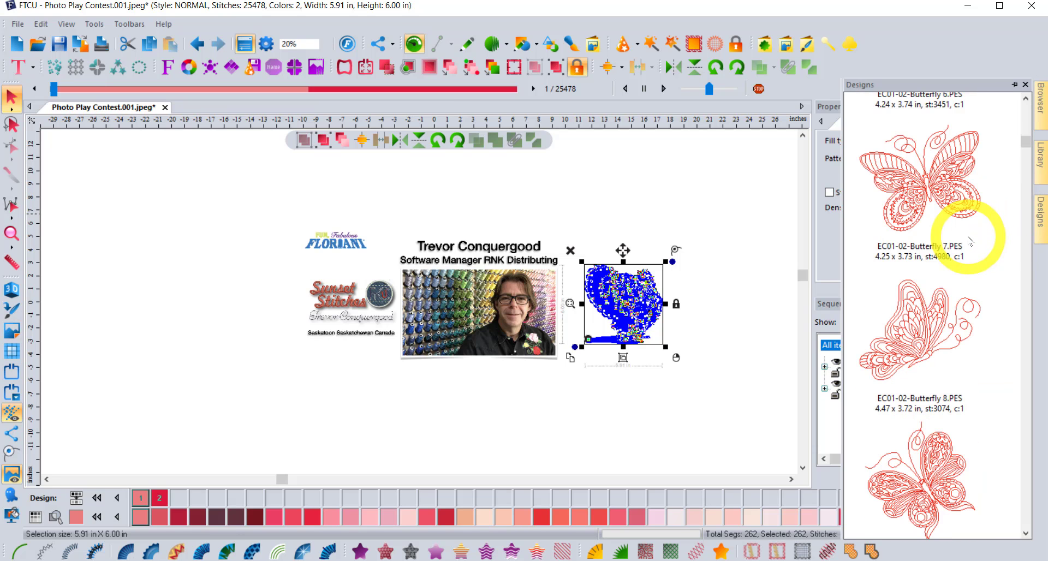
pyautogui.scroll(-6, 970, 240)
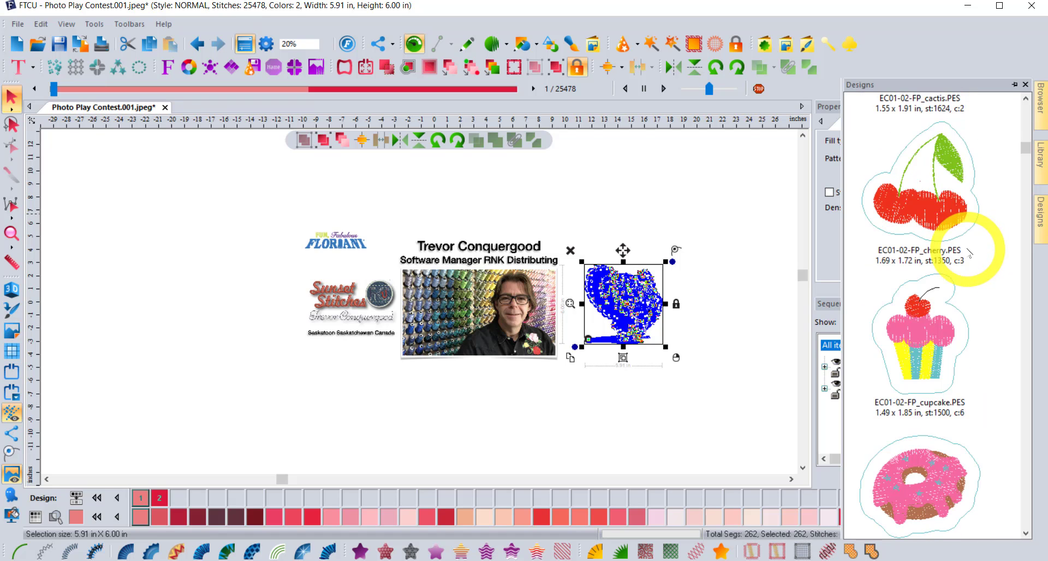
# - Find the EC01-03-Fantasy Castle 9 design among the thumbnails and insert it into the page beside the Sunset Stitches logo
pyautogui.scroll(-8, 970, 253)
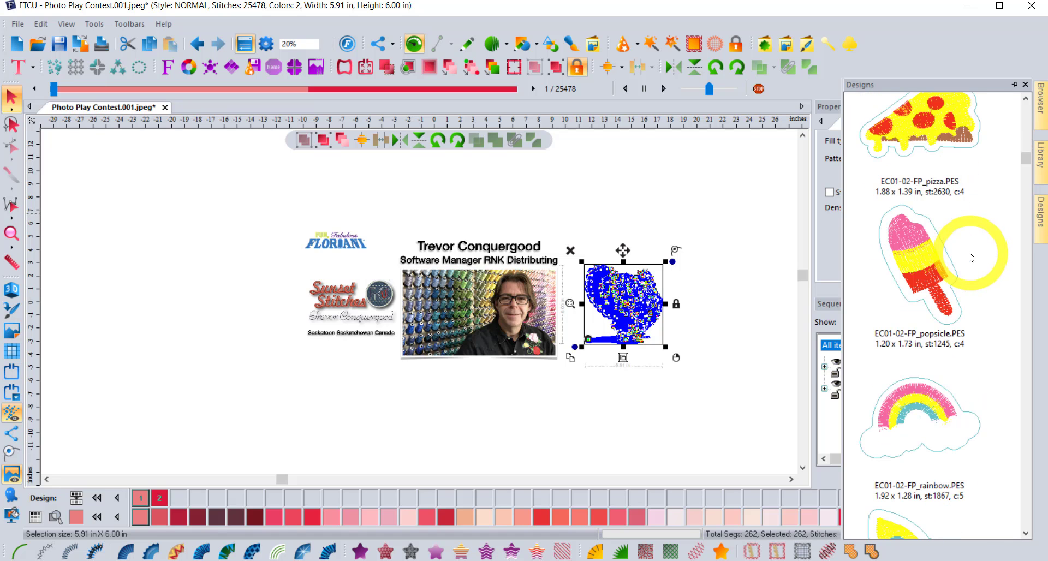
pyautogui.scroll(-6, 970, 257)
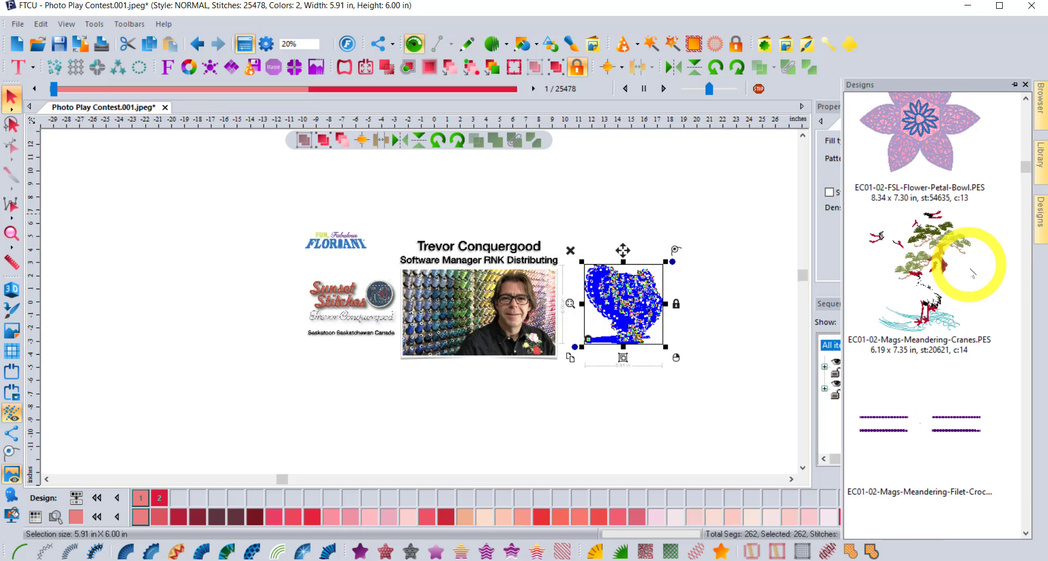
pyautogui.scroll(-6, 971, 273)
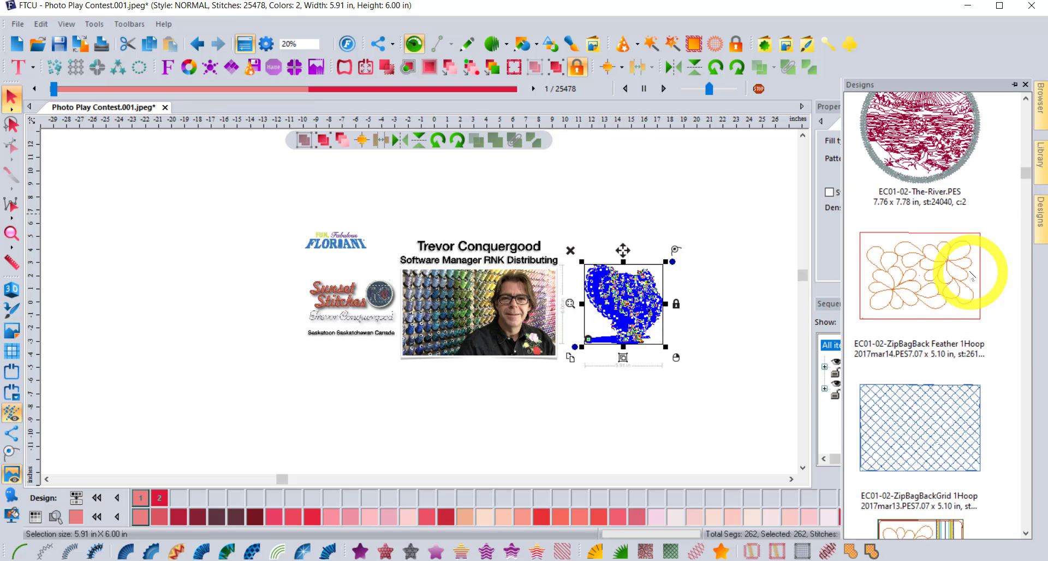
pyautogui.scroll(-5, 972, 276)
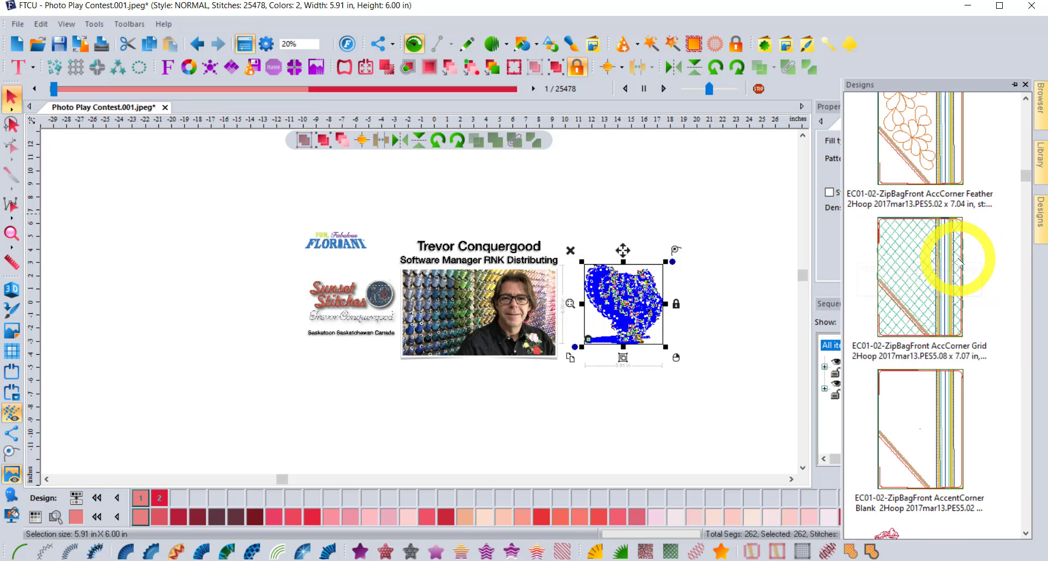
pyautogui.scroll(-2, 959, 263)
pyautogui.scroll(-4, 960, 262)
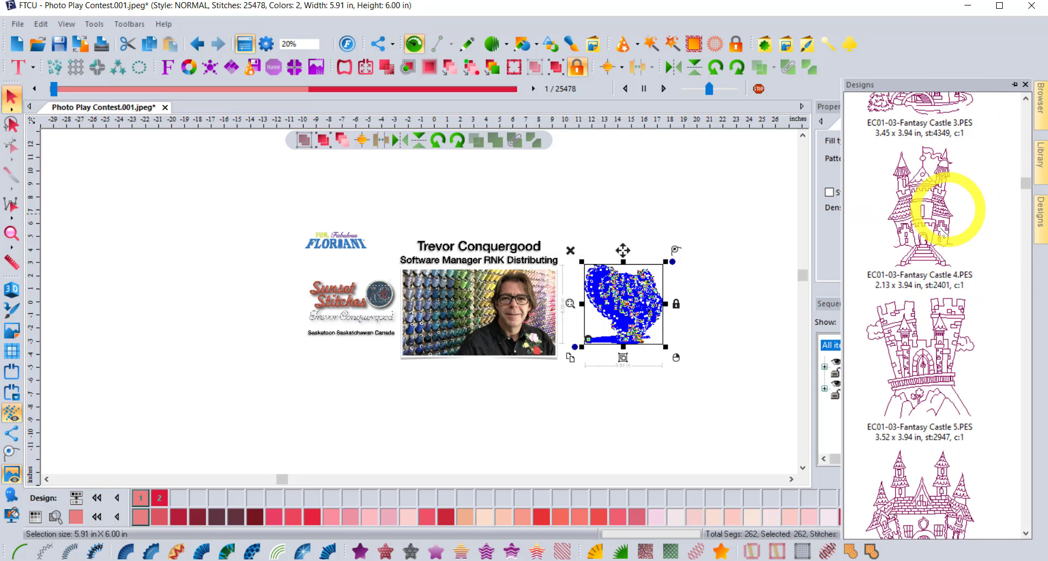
pyautogui.scroll(-3, 955, 382)
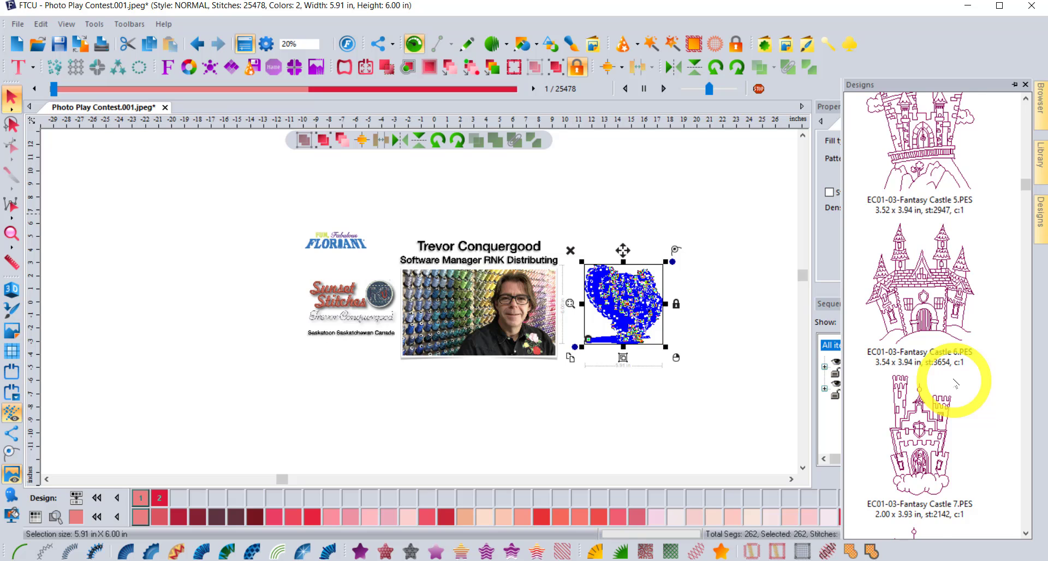
pyautogui.scroll(-3, 958, 377)
pyautogui.scroll(-3, 958, 376)
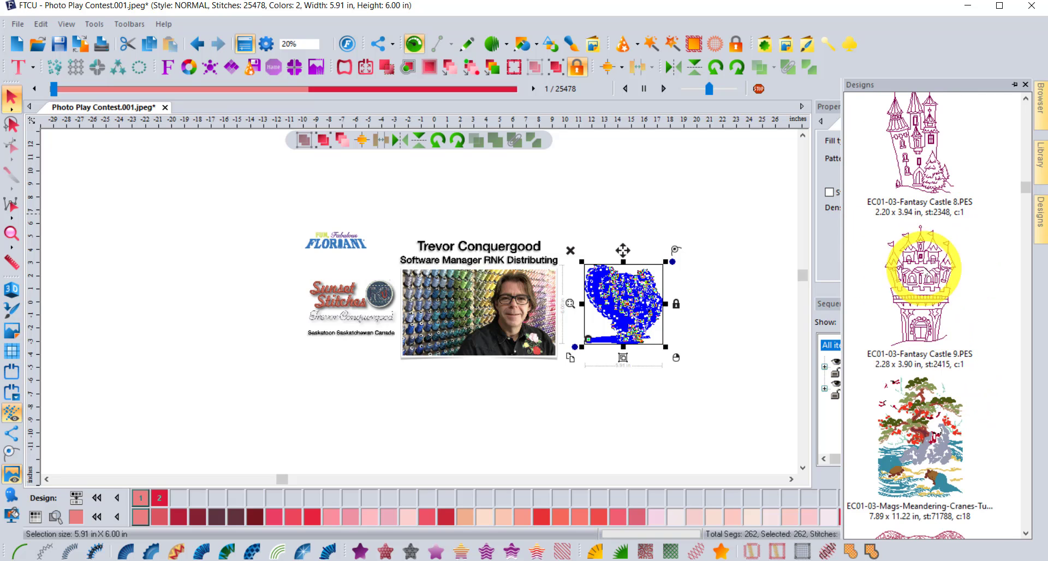
pyautogui.moveTo(922, 268); pyautogui.dragTo(222, 288)
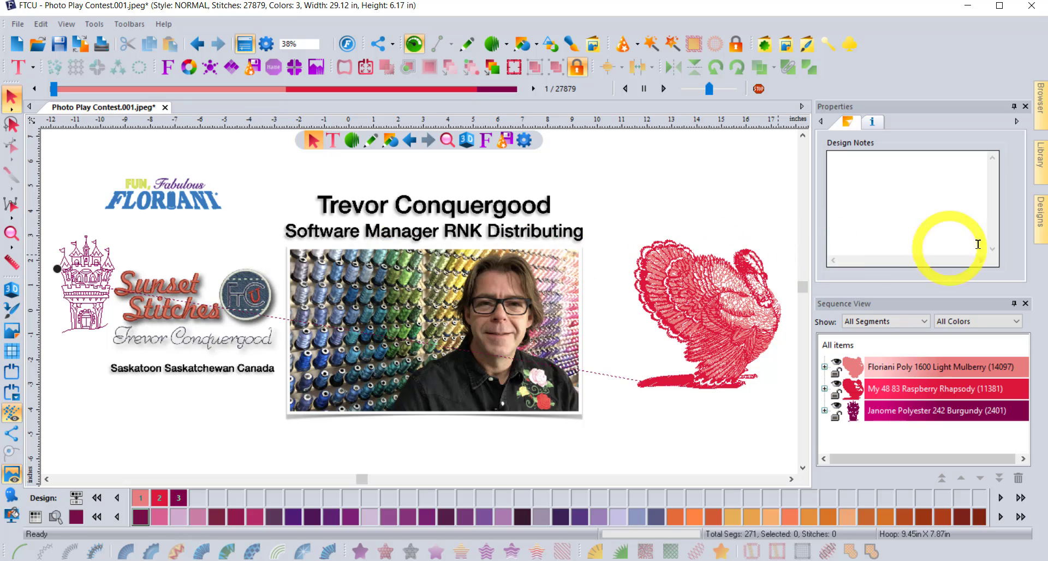
# - Widen the Designs panel to fit five thumbnails per row and look through the EC01 designs
pyautogui.click(1042, 214)
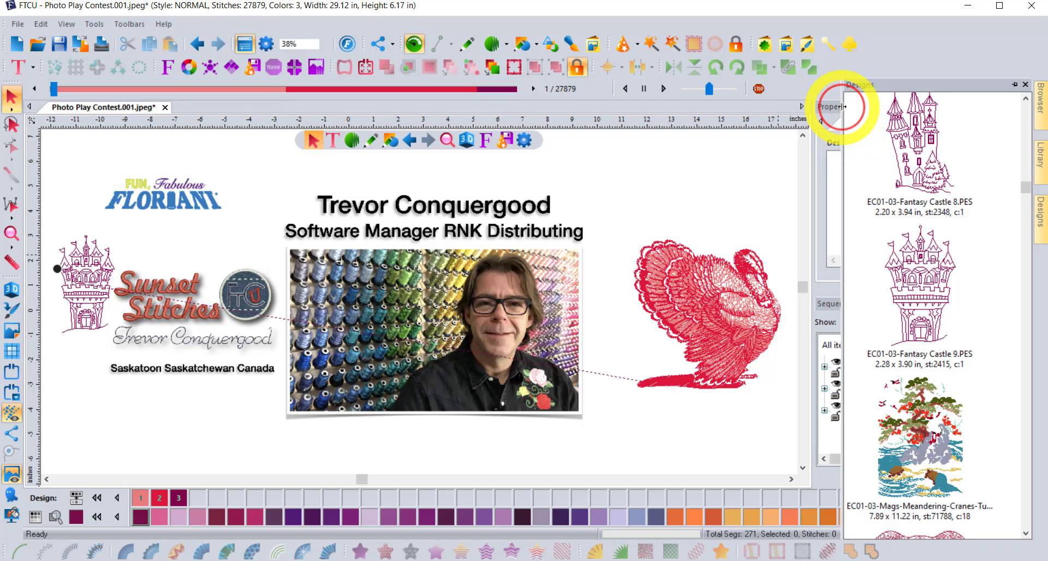
pyautogui.moveTo(842, 107); pyautogui.dragTo(248, 116)
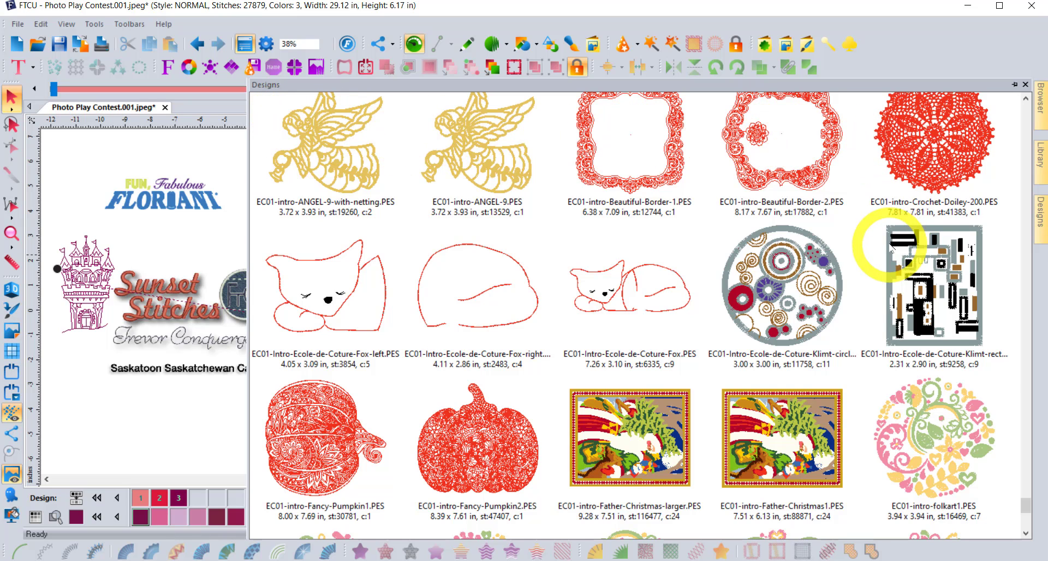
pyautogui.scroll(3, 891, 246)
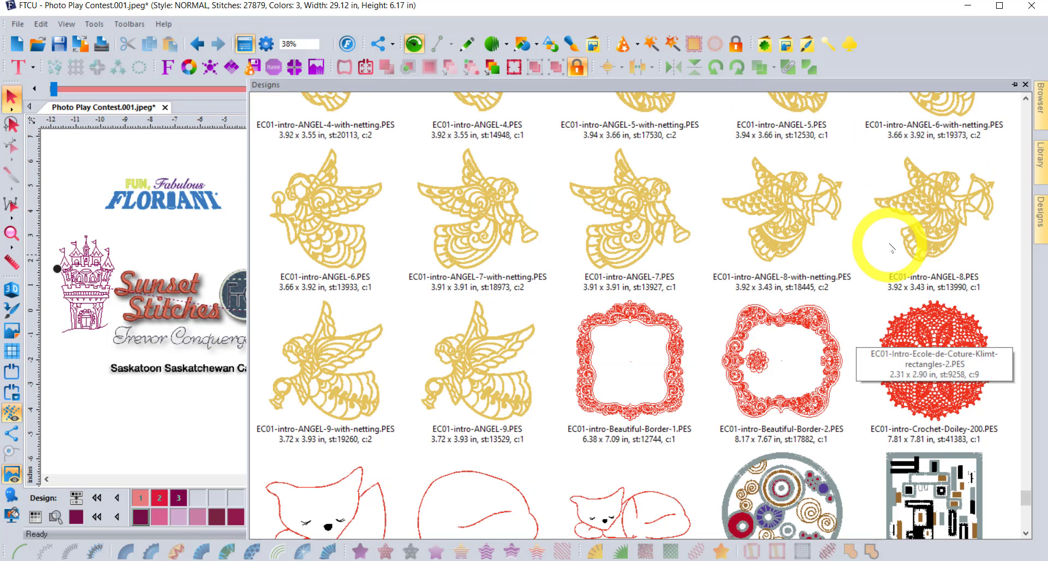
pyautogui.scroll(-3, 891, 246)
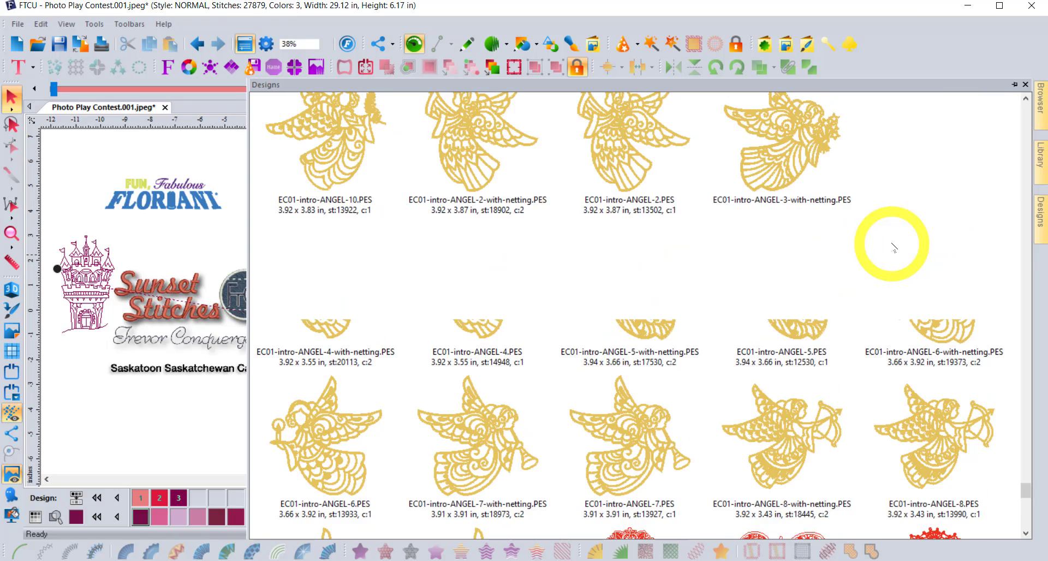
pyautogui.scroll(-6, 893, 253)
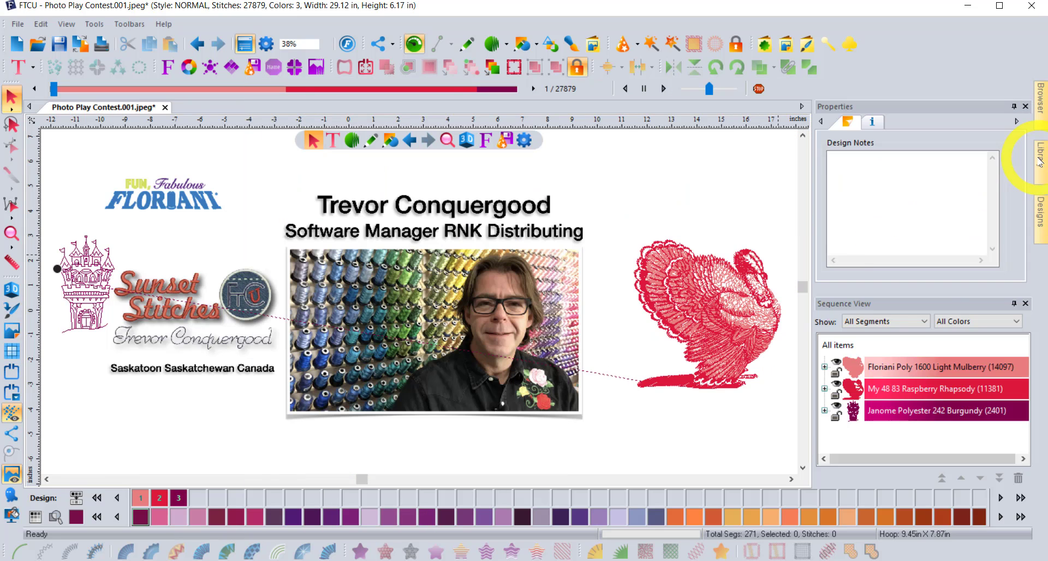
# - Display the designs of the November2020 folder from the library
pyautogui.click(1039, 159)
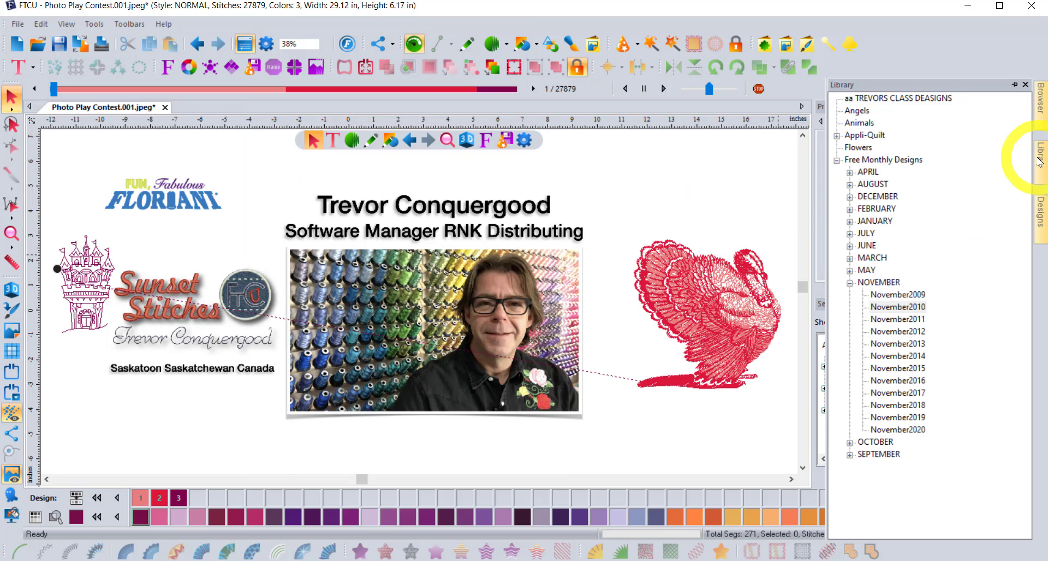
pyautogui.click(912, 430)
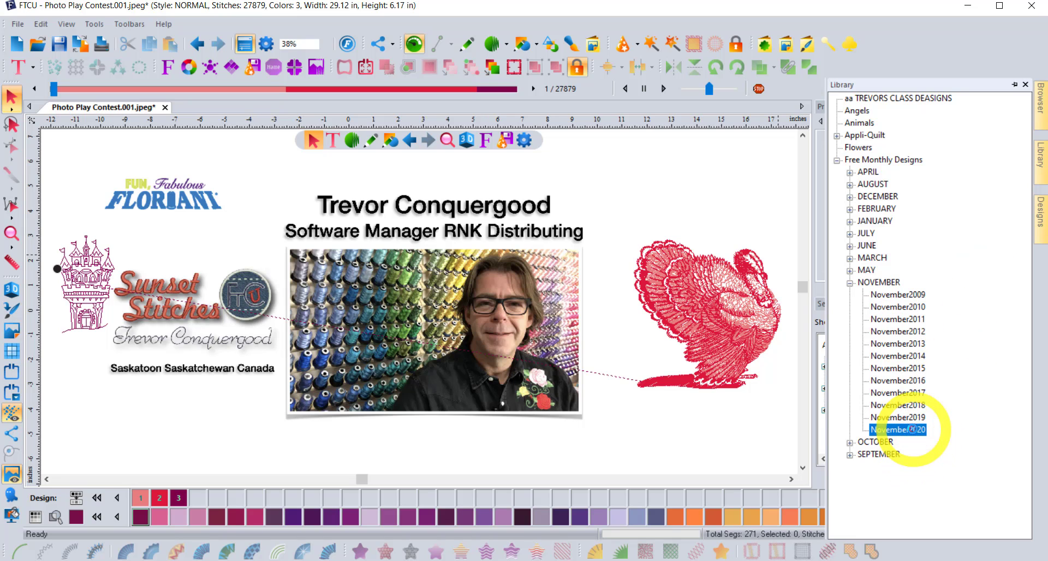
pyautogui.click(1039, 210)
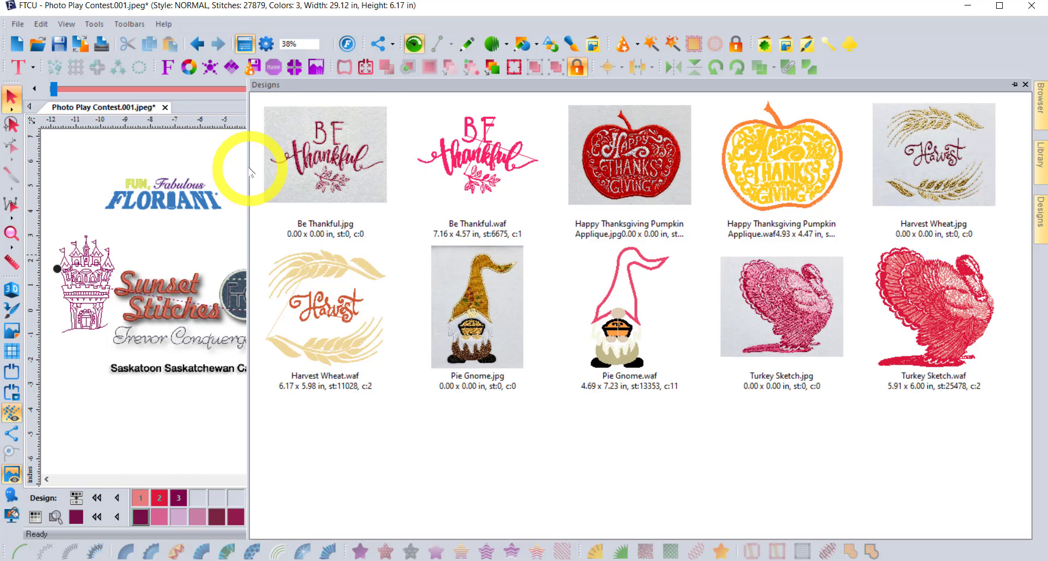
# - Narrow the Designs panel to two thumbnails per row, reopen it and widen it again
pyautogui.moveTo(247, 169); pyautogui.dragTo(591, 174)
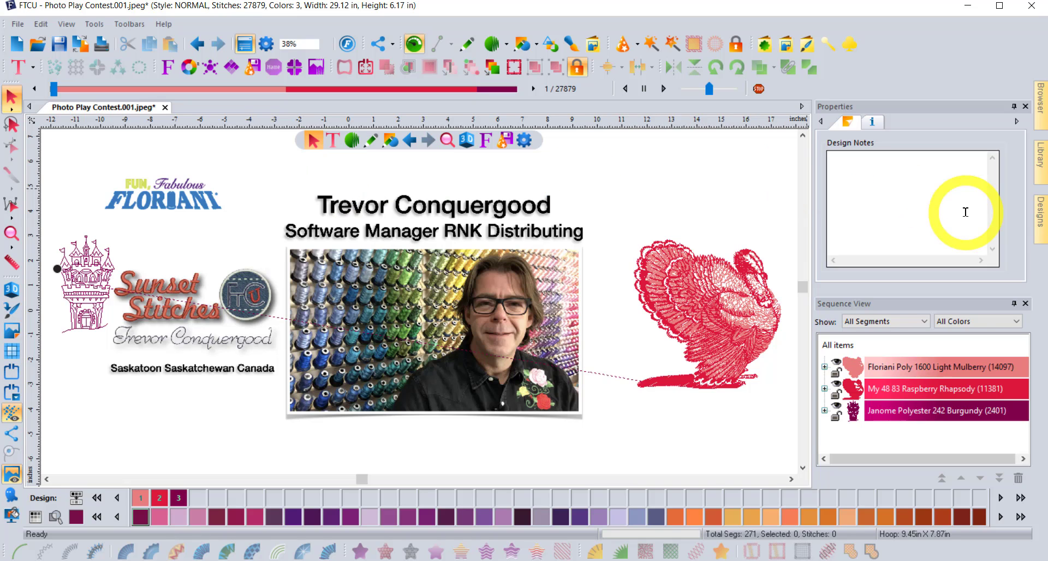
pyautogui.moveTo(1040, 216)
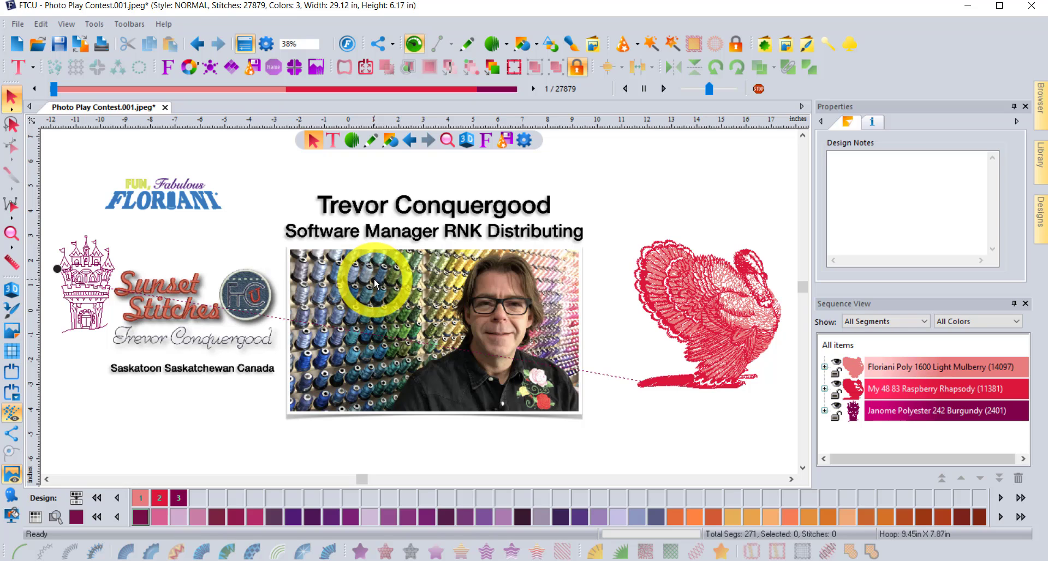
pyautogui.click(1039, 214)
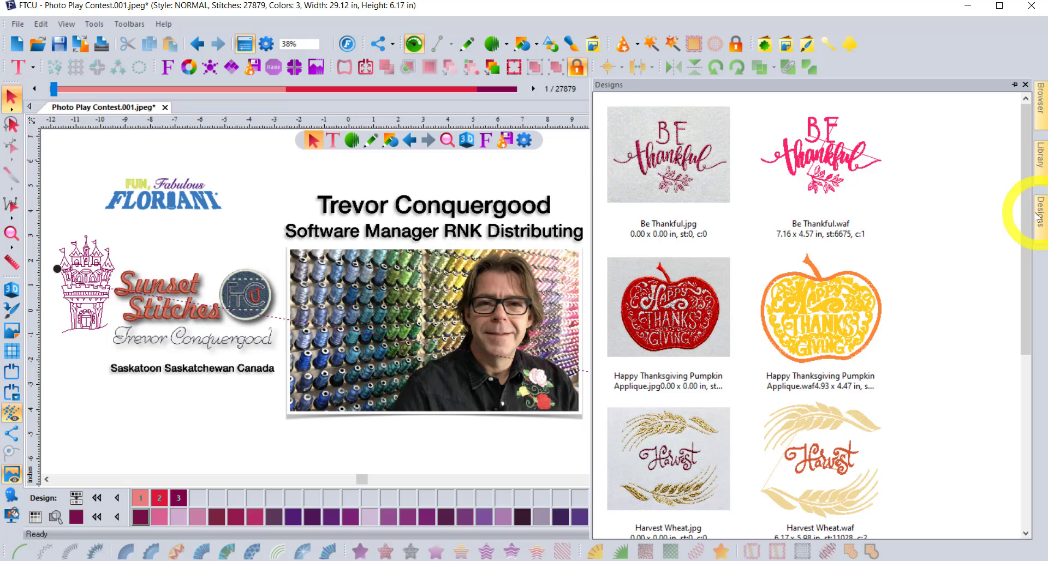
pyautogui.moveTo(591, 165); pyautogui.dragTo(404, 165)
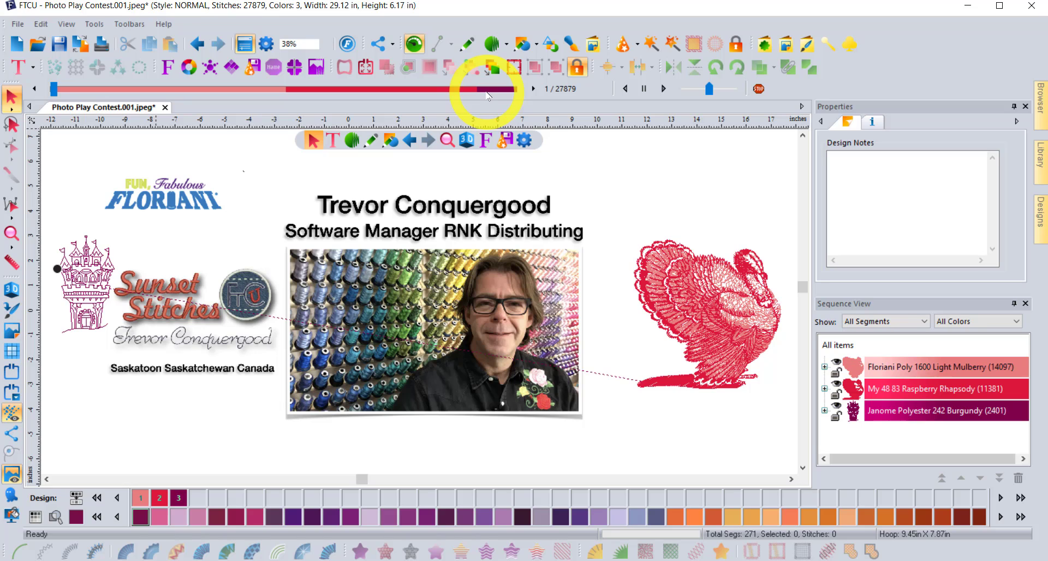
pyautogui.click(416, 44)
pyautogui.click(416, 44)
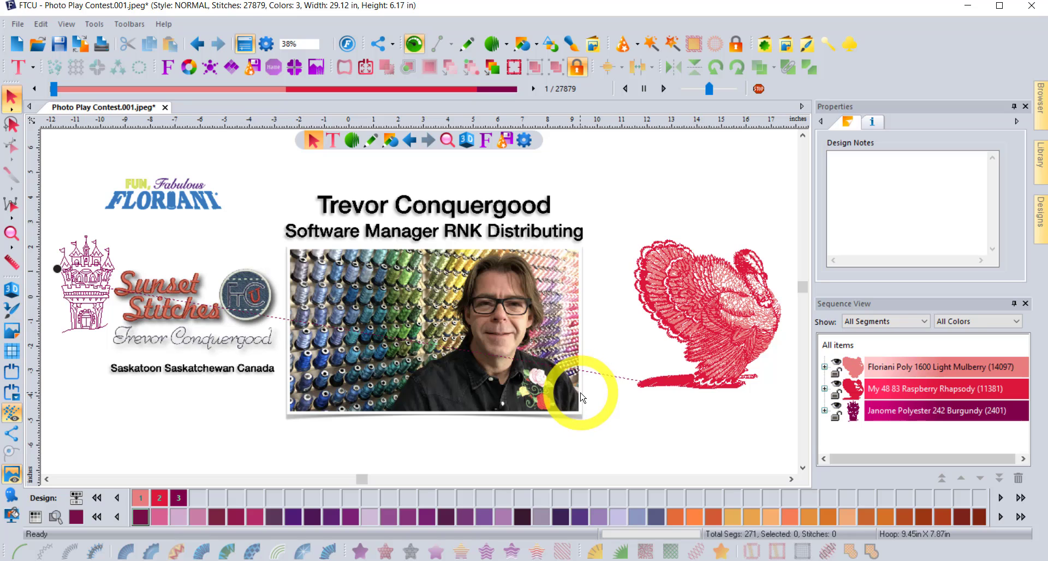
# - Reset the workspace to its default layout
pyautogui.click(131, 25)
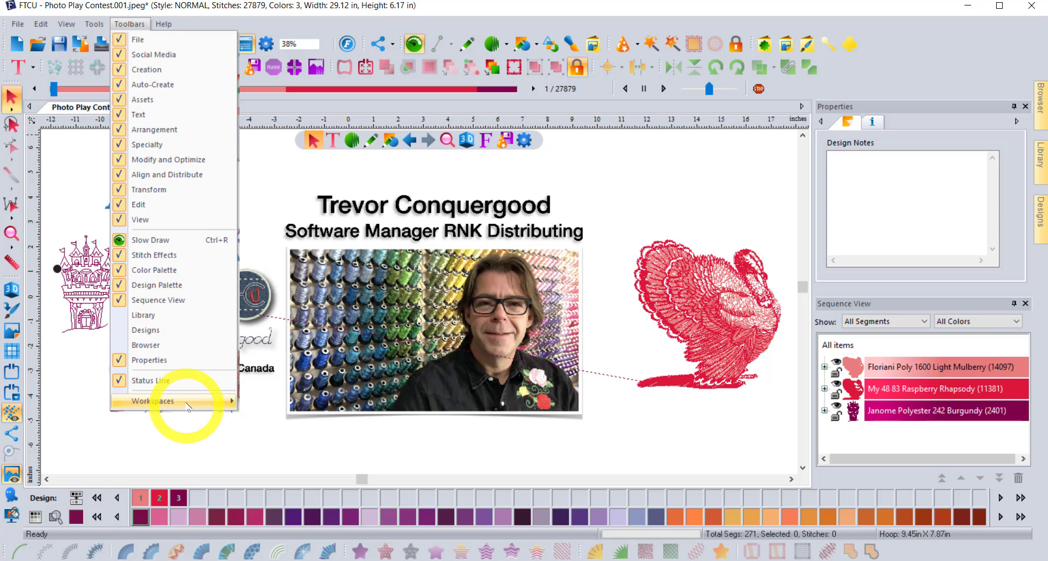
pyautogui.moveTo(188, 402)
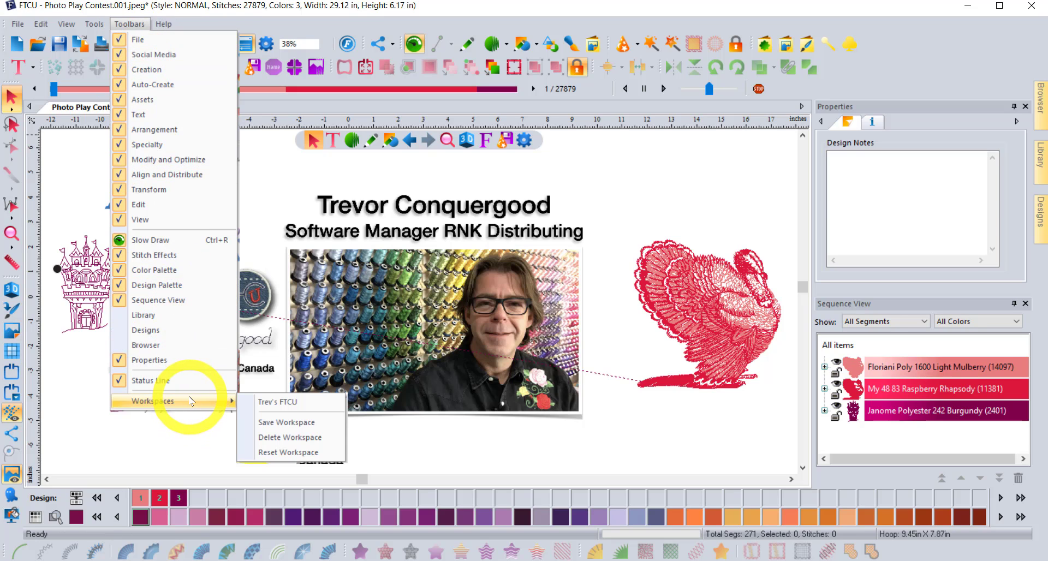
pyautogui.click(306, 453)
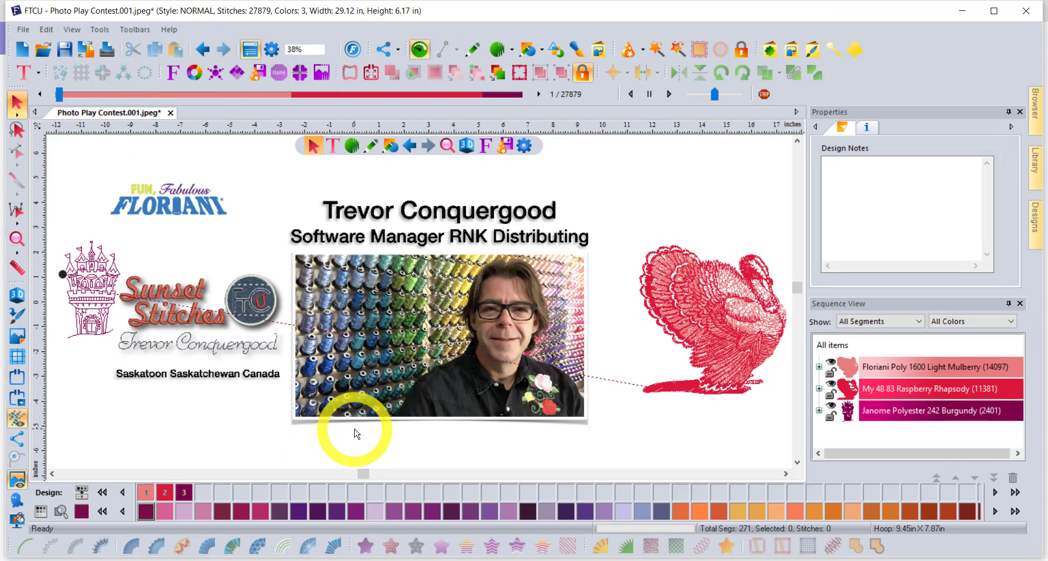
# - Look through the November2020 design thumbnails and widen the Designs panel
pyautogui.moveTo(1034, 223)
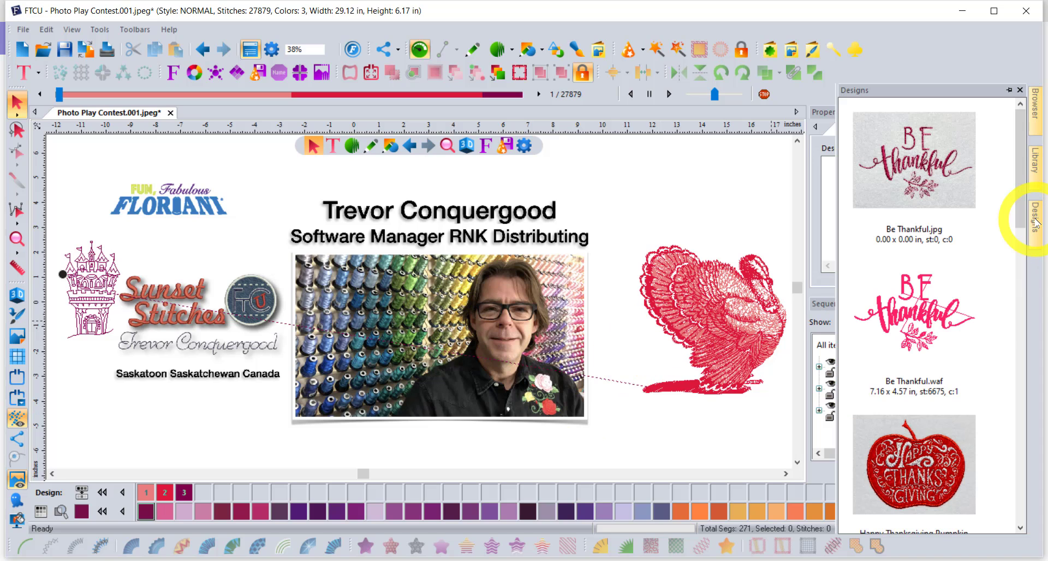
pyautogui.scroll(-10, 979, 303)
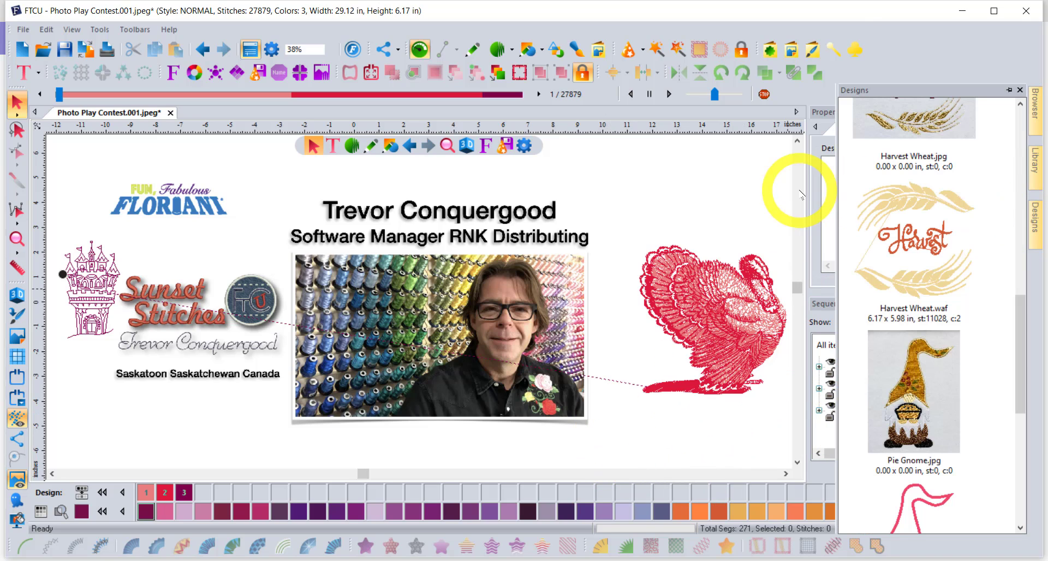
pyautogui.moveTo(840, 194); pyautogui.dragTo(603, 197)
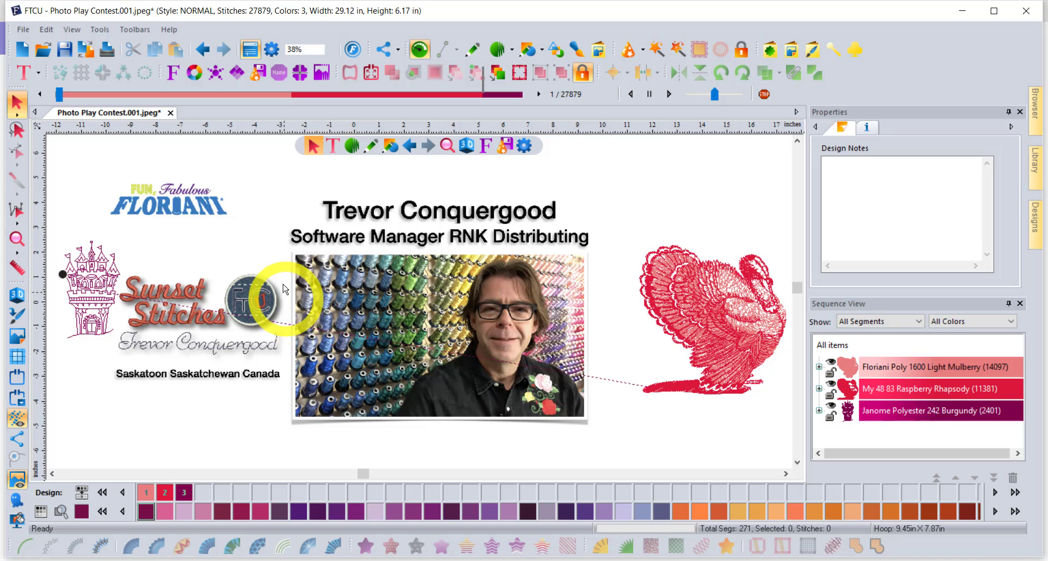
# - Apply the saved custom workspace, and return to the default layout by resetting the workspace
pyautogui.click(137, 30)
pyautogui.moveTo(171, 411)
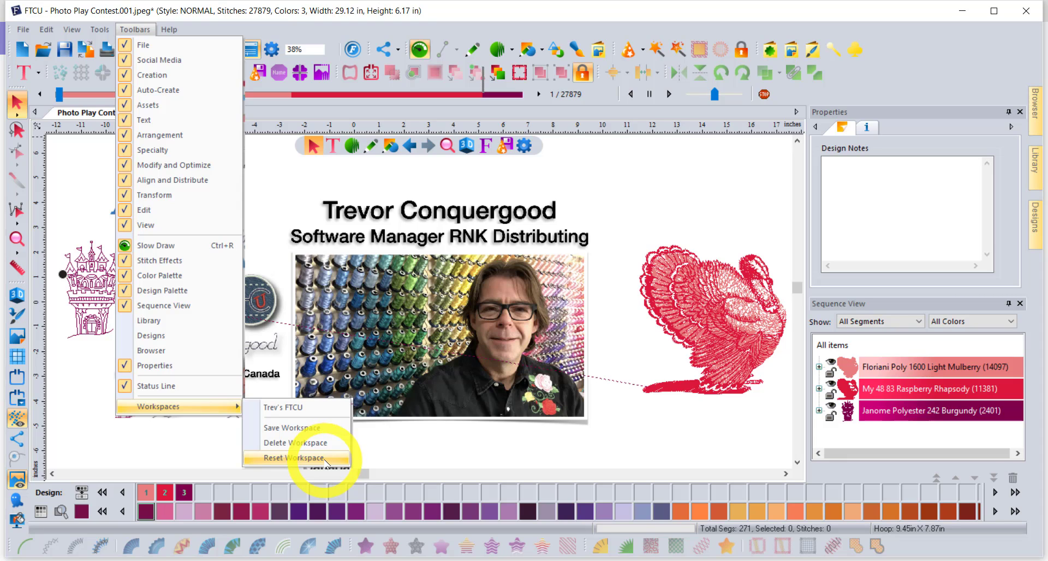
pyautogui.click(298, 408)
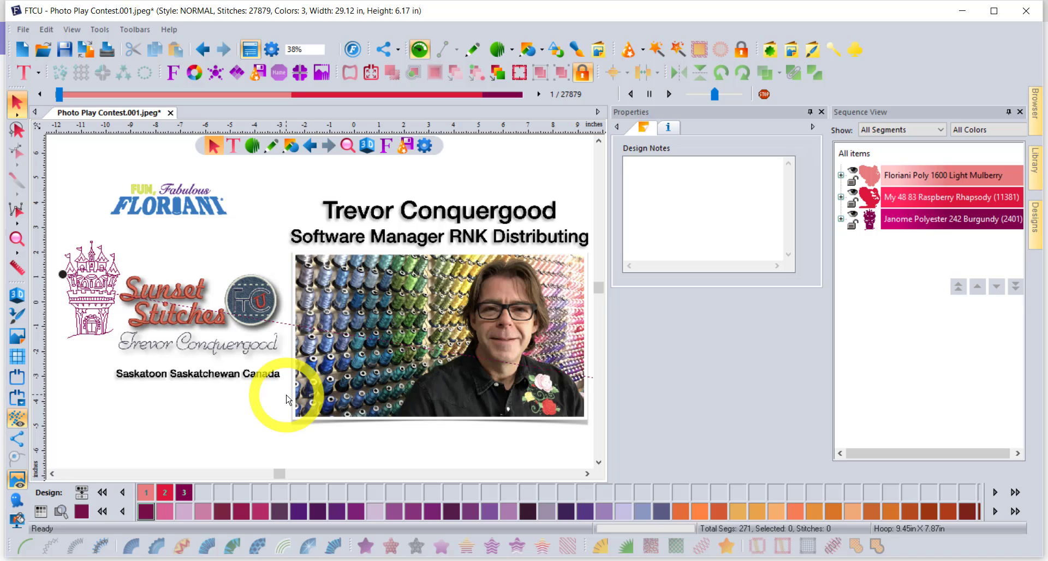
pyautogui.click(136, 31)
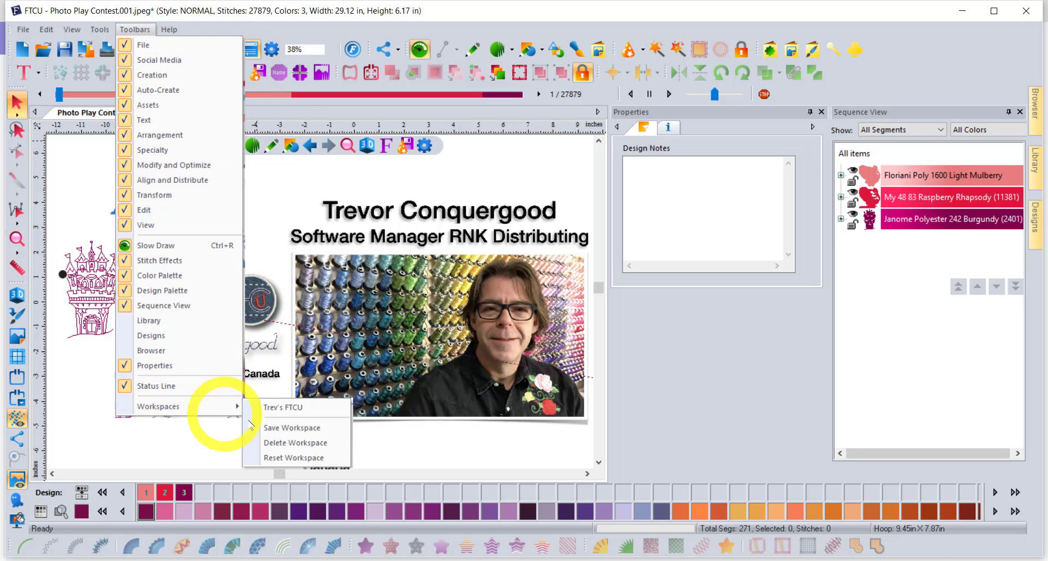
pyautogui.click(293, 458)
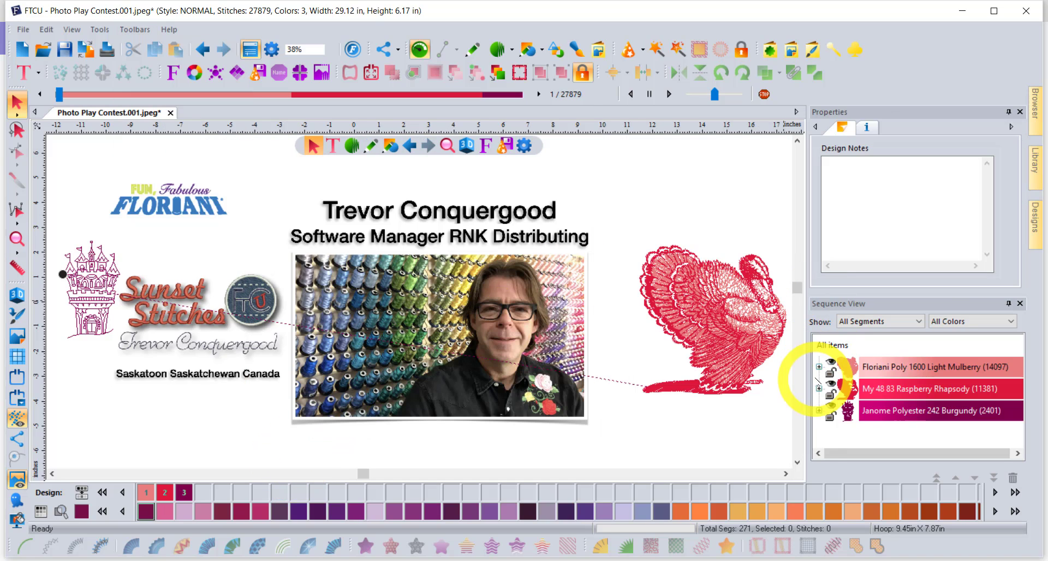
# - Switch from the default layout back to the saved custom workspace
pyautogui.click(138, 30)
pyautogui.moveTo(186, 406)
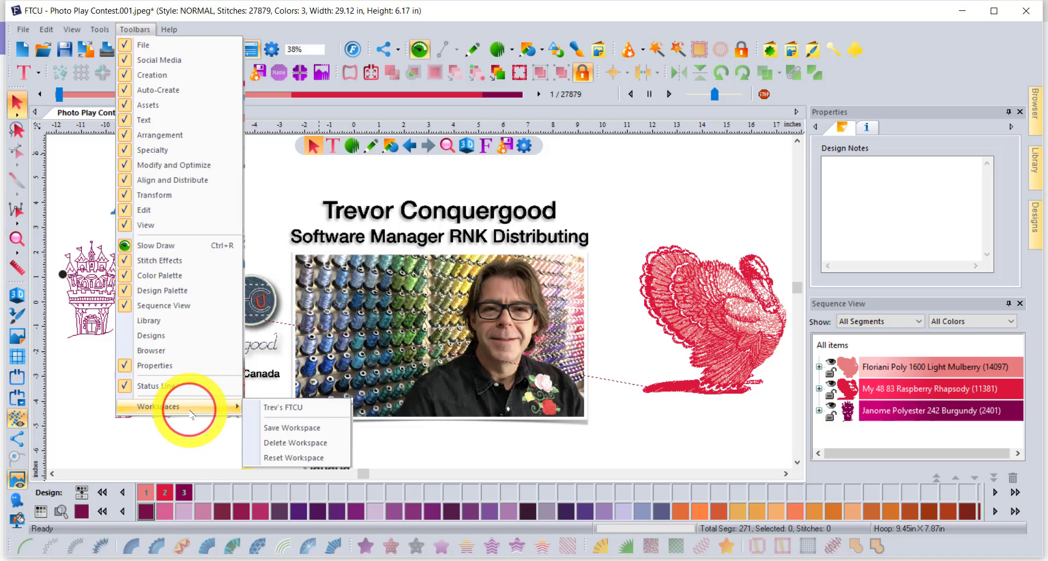
pyautogui.click(295, 408)
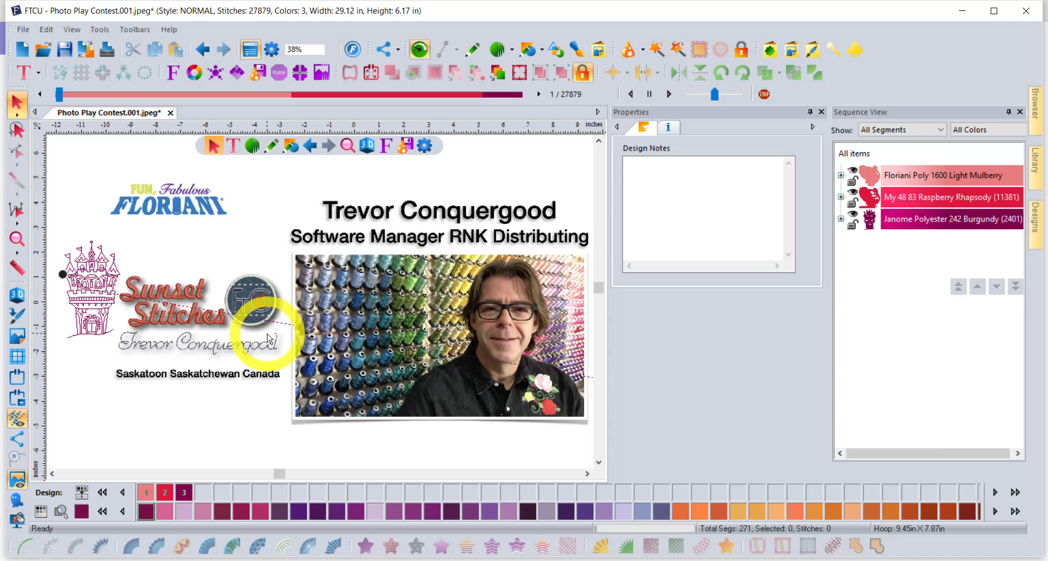
# - Create a new blank design page and display the November2020 thumbnails in the Designs panel
pyautogui.click(21, 51)
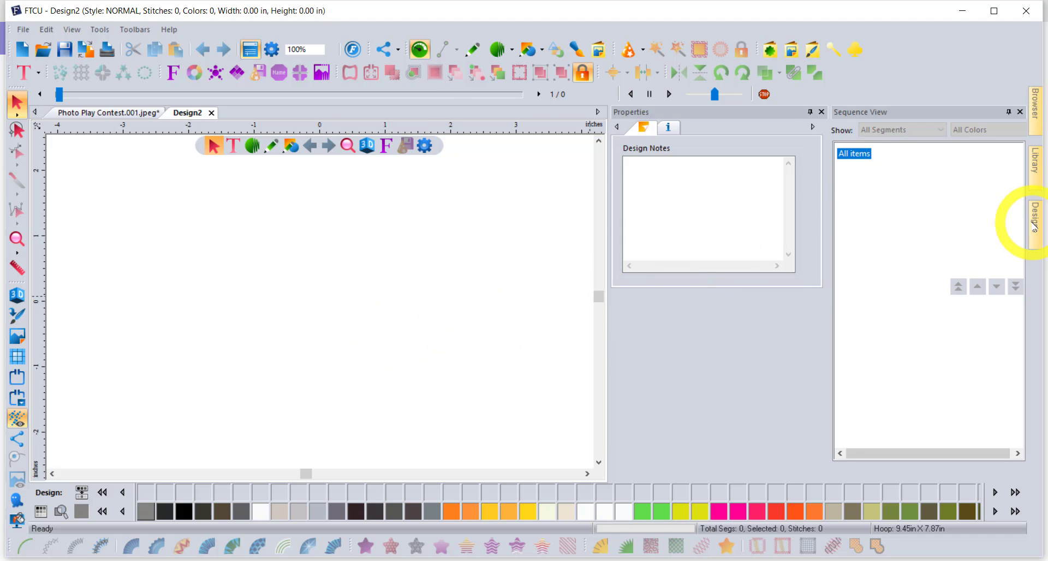
pyautogui.click(1033, 224)
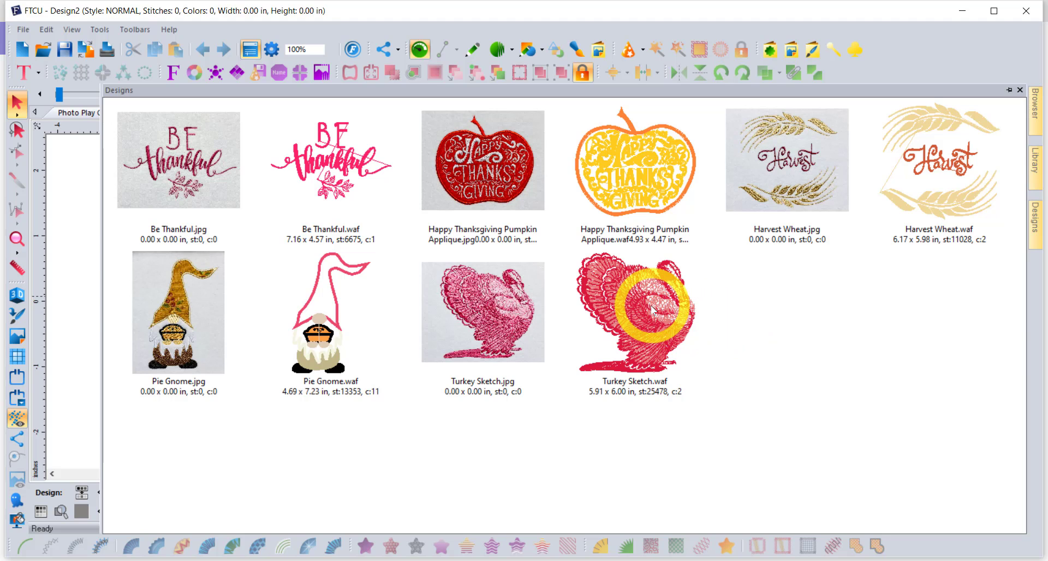
# - Insert the Turkey Sketch.waf design from the November2020 thumbnails onto the blank design page
pyautogui.moveTo(648, 303)
pyautogui.mouseDown()
pyautogui.moveTo(224, 229)
pyautogui.moveTo(60, 248)
pyautogui.moveTo(81, 259)
pyautogui.mouseUp()
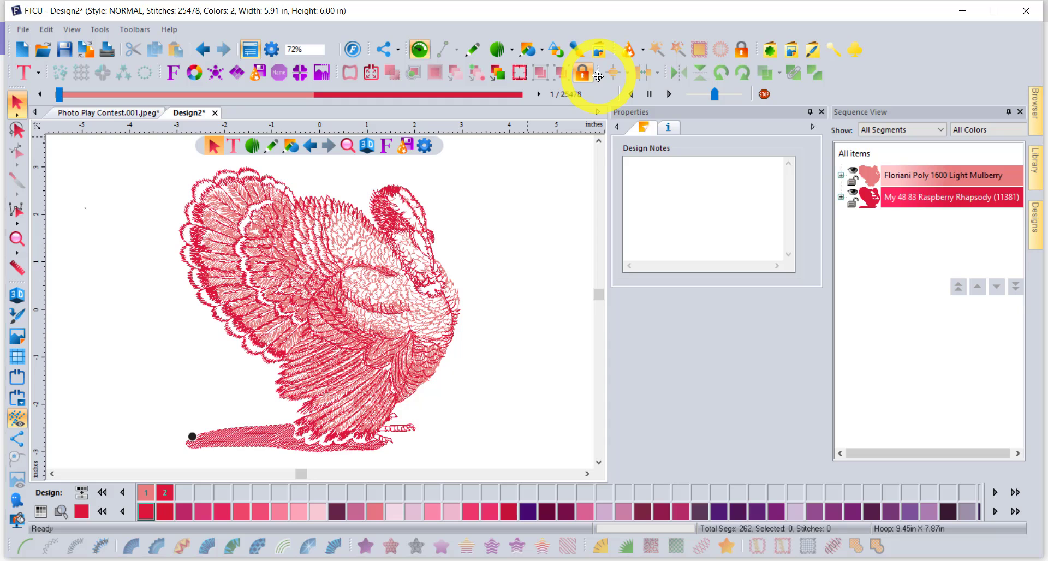
# - Detach the Align and Distribute and Transform toolbars and dock both in a separate row above the text tools
pyautogui.moveTo(598, 76); pyautogui.dragTo(493, 205)
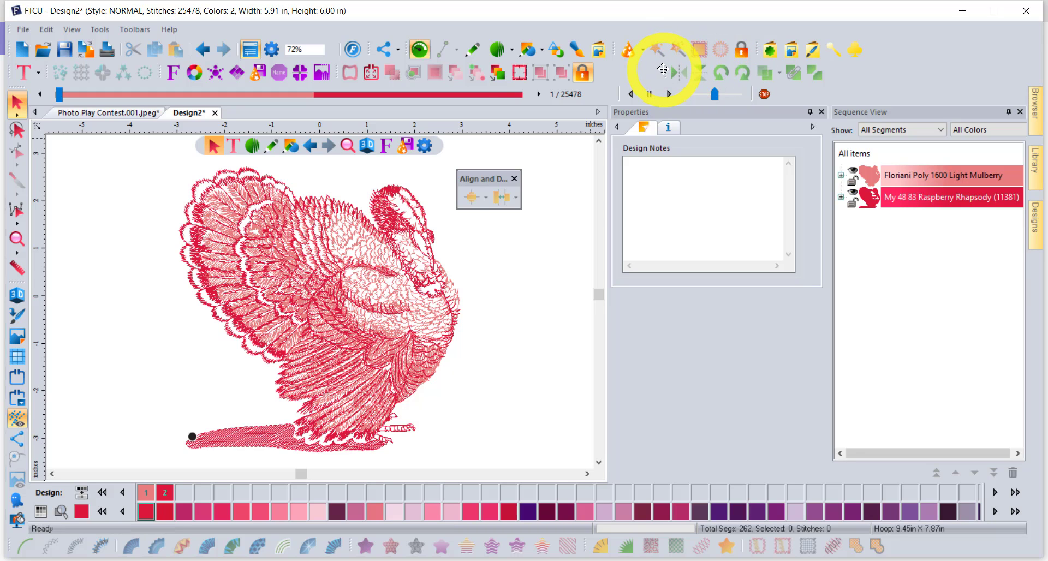
pyautogui.moveTo(663, 69); pyautogui.dragTo(186, 367)
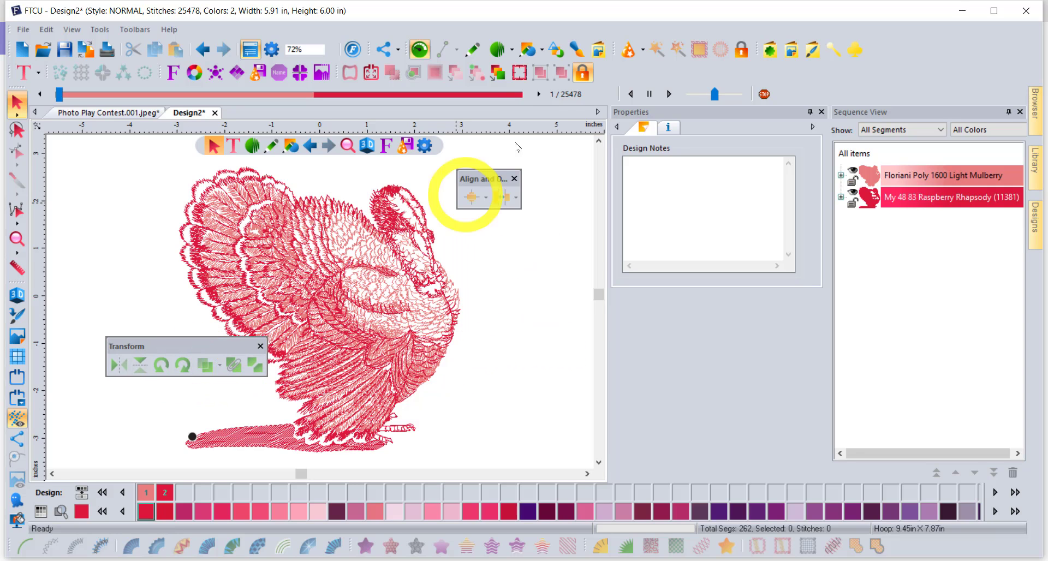
pyautogui.moveTo(494, 180); pyautogui.dragTo(104, 70)
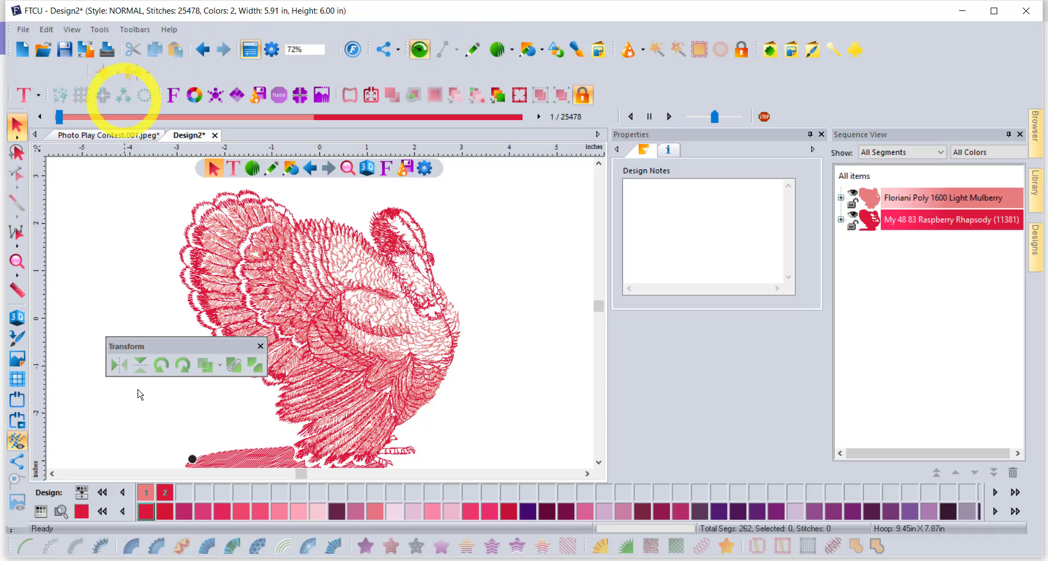
pyautogui.moveTo(192, 341); pyautogui.dragTo(243, 84)
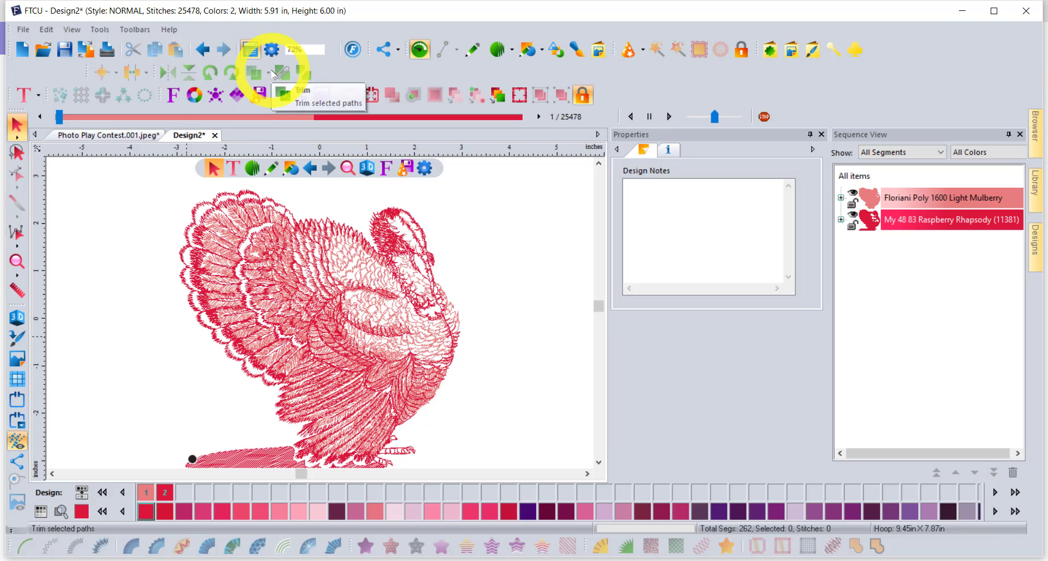
# - Return the Transform and Align and Distribute toolbars to their original places at the end of the text tools row
pyautogui.moveTo(151, 70); pyautogui.dragTo(668, 101)
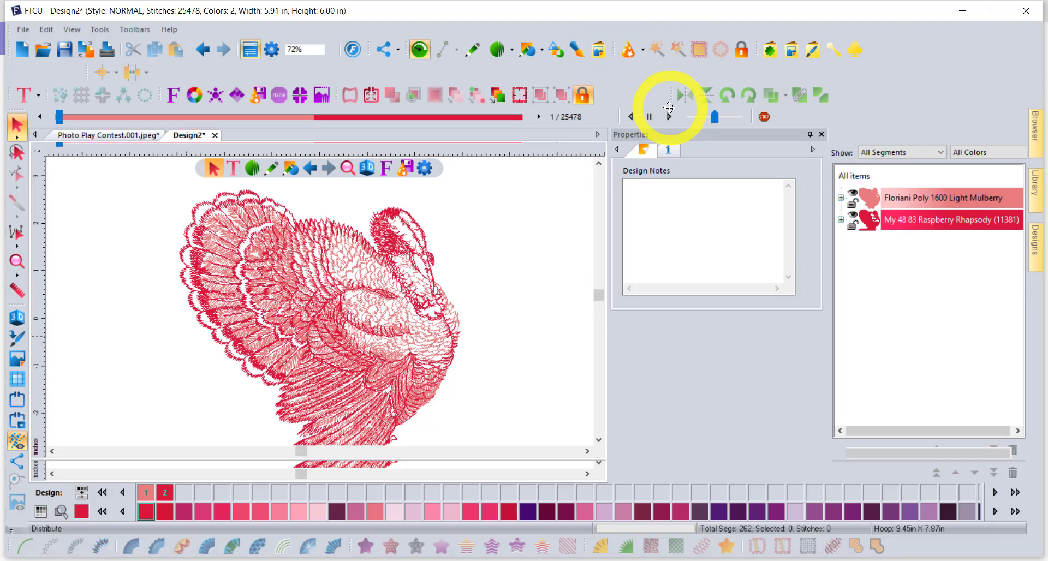
pyautogui.moveTo(80, 74); pyautogui.dragTo(604, 72)
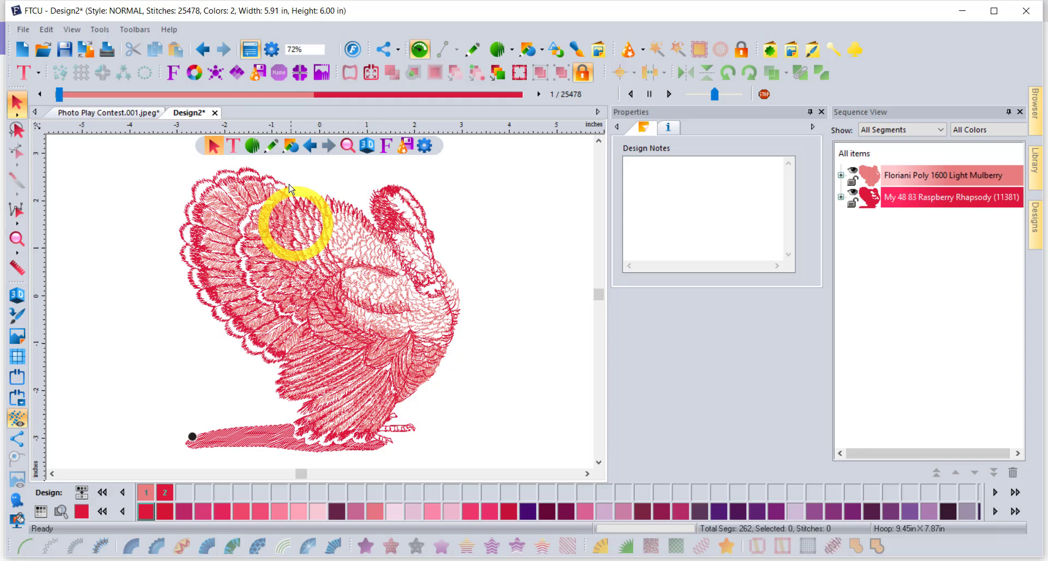
# - Reset the workspace to the default layout
pyautogui.click(135, 29)
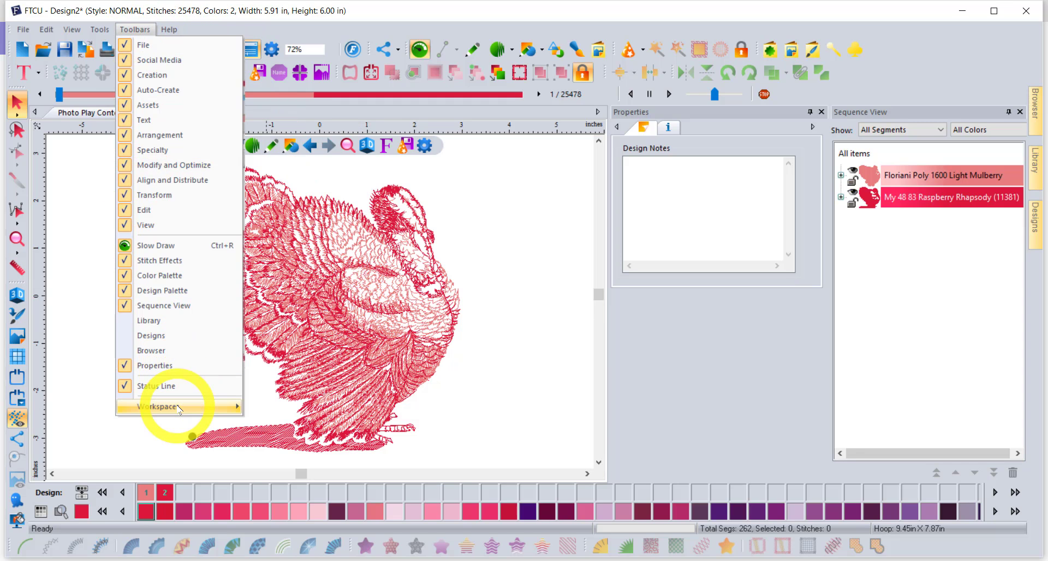
pyautogui.moveTo(164, 407)
pyautogui.click(322, 458)
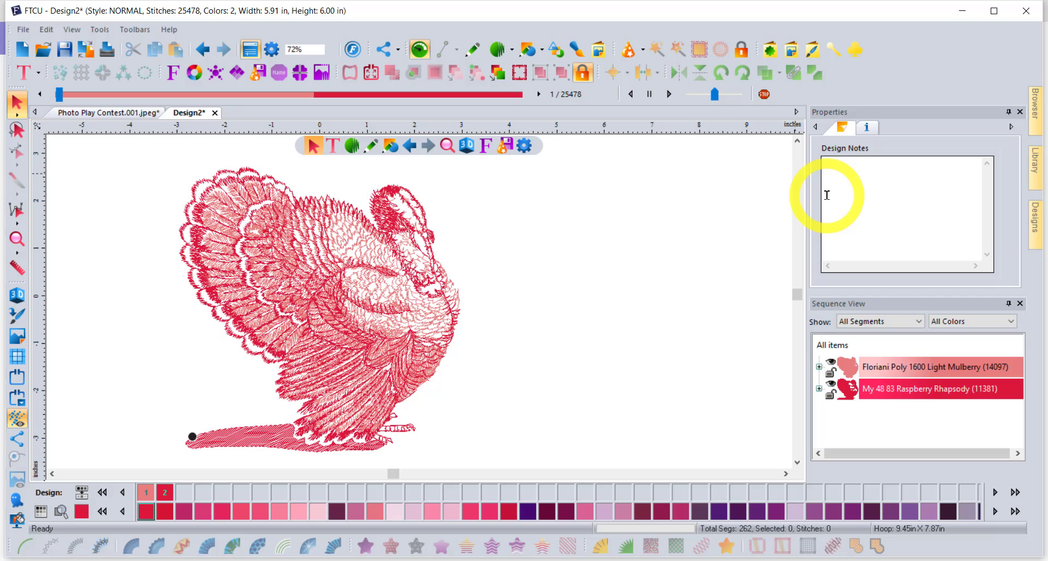
# - Disable Lock Properties, Sequence View and Library Windows in the View preferences
pyautogui.click(272, 50)
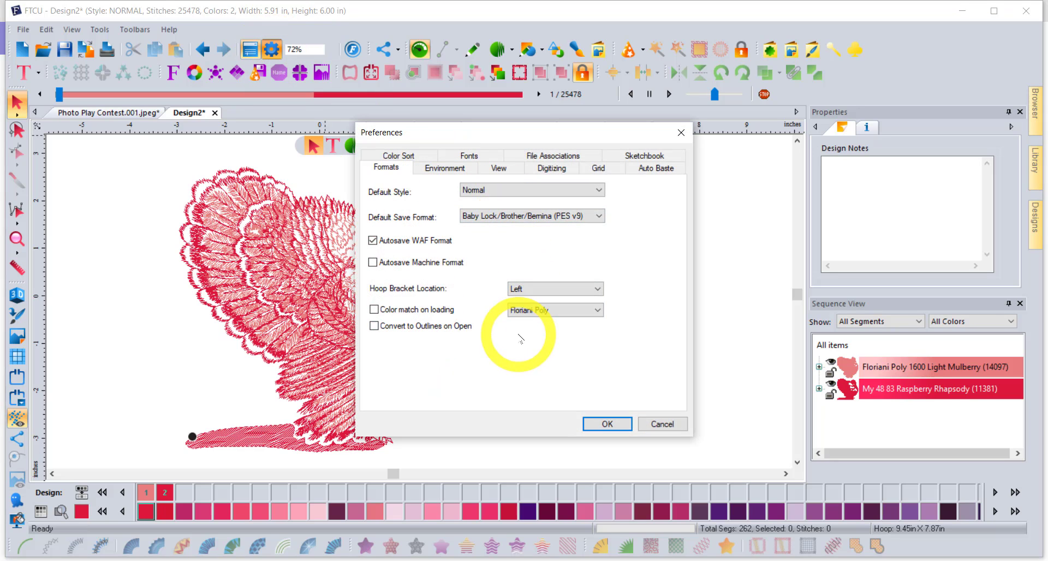
pyautogui.click(496, 174)
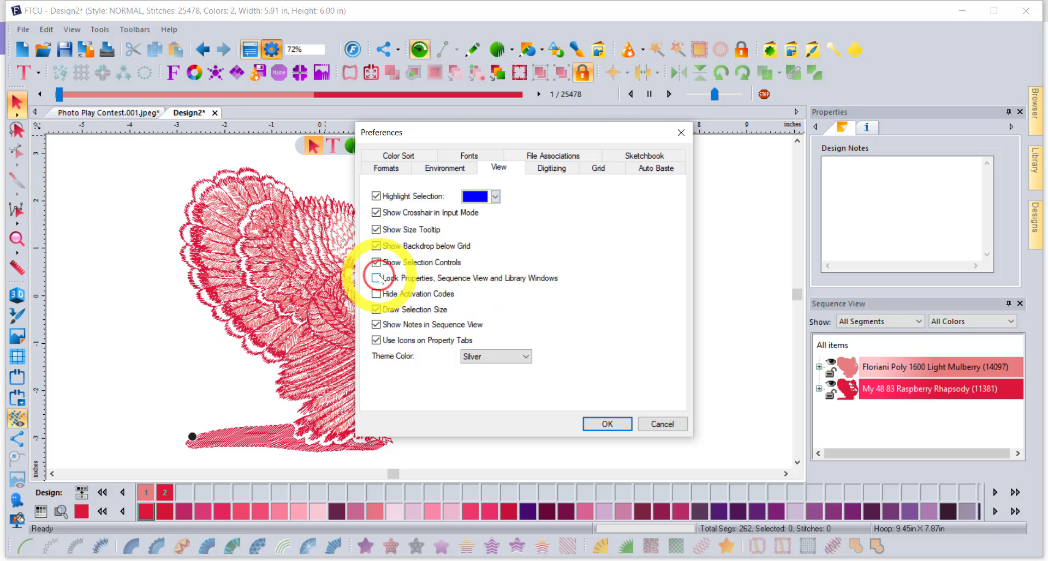
pyautogui.click(607, 423)
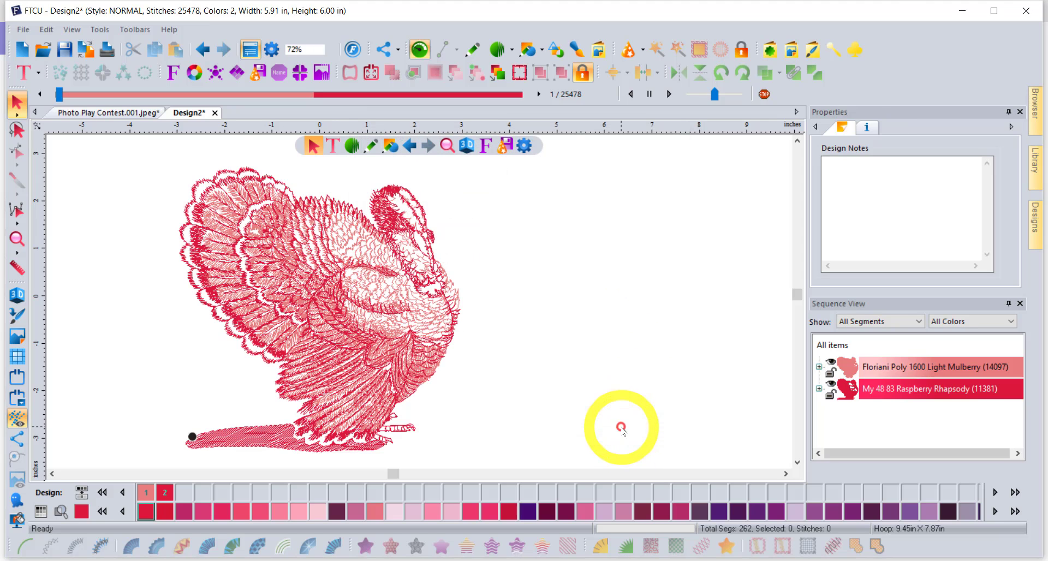
# - Open the Designs panel, widen it to show more thumbnail columns, and return to the design page
pyautogui.click(1036, 224)
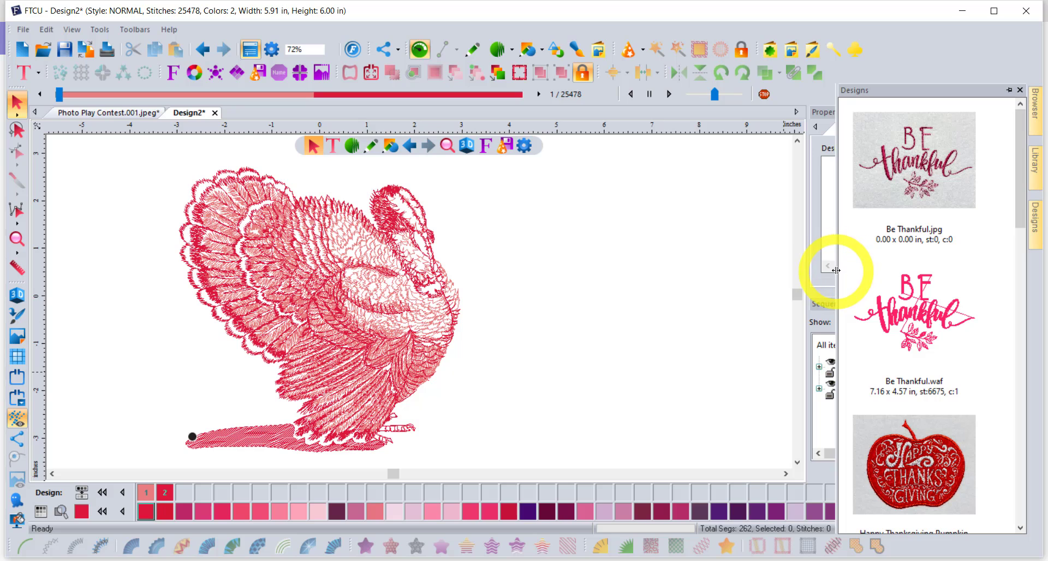
pyautogui.moveTo(836, 270); pyautogui.dragTo(702, 277)
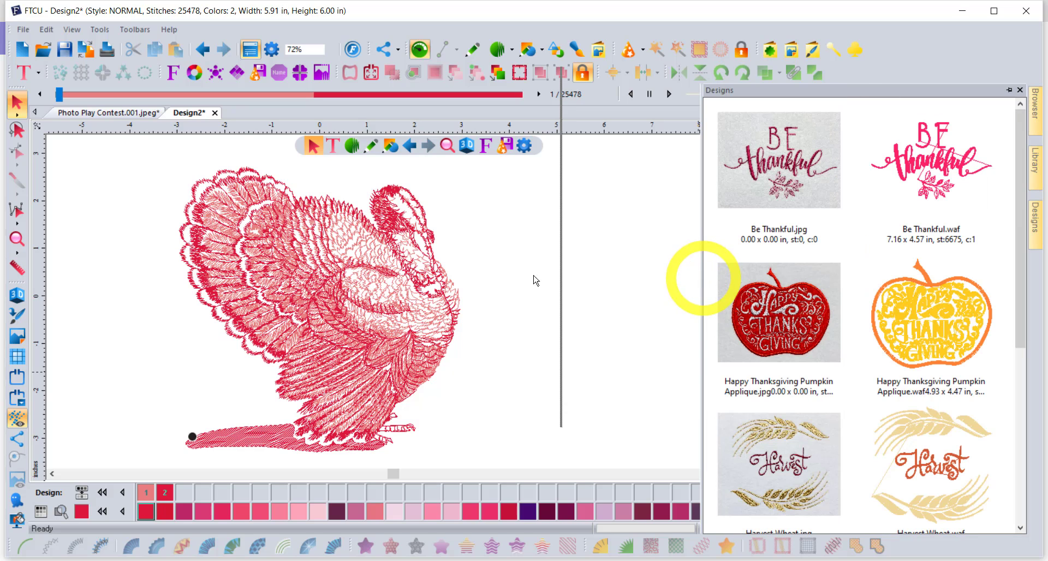
pyautogui.click(489, 280)
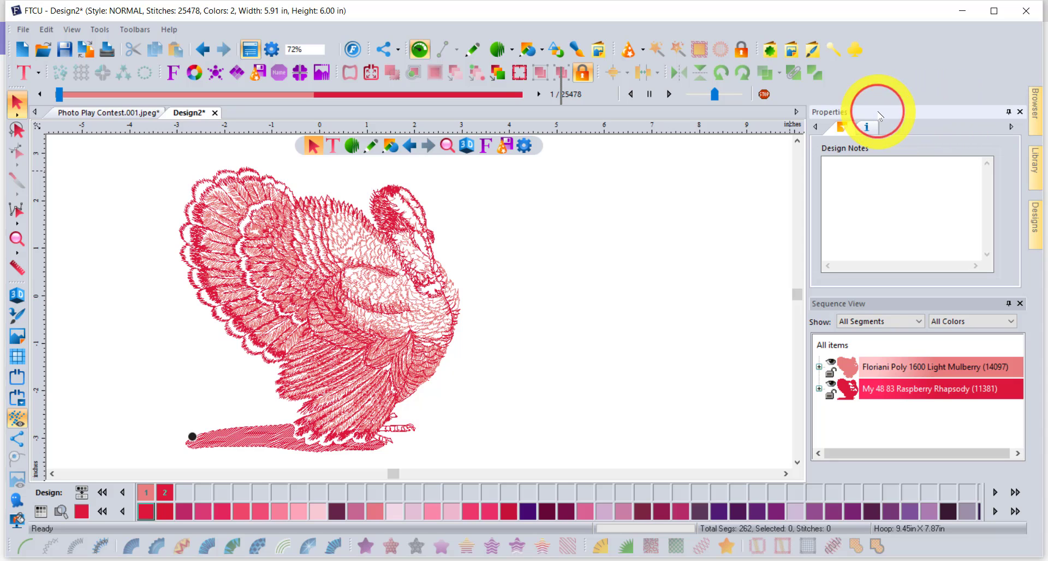
# - Undock the Properties panel and dock it side by side with the Sequence View panel
pyautogui.moveTo(876, 112); pyautogui.dragTo(539, 176)
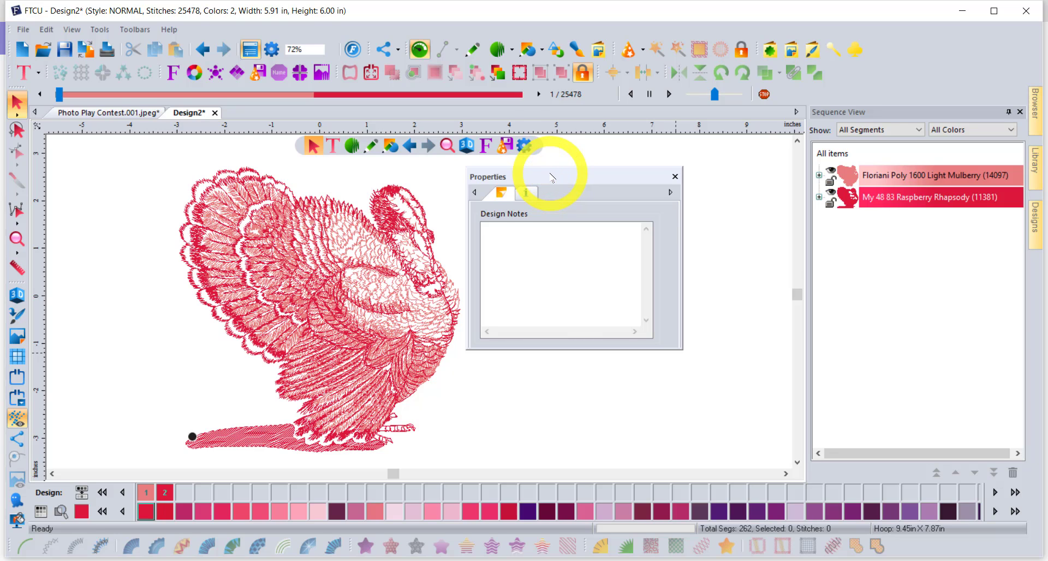
pyautogui.moveTo(551, 177); pyautogui.dragTo(952, 296)
pyautogui.moveTo(950, 294); pyautogui.dragTo(892, 297)
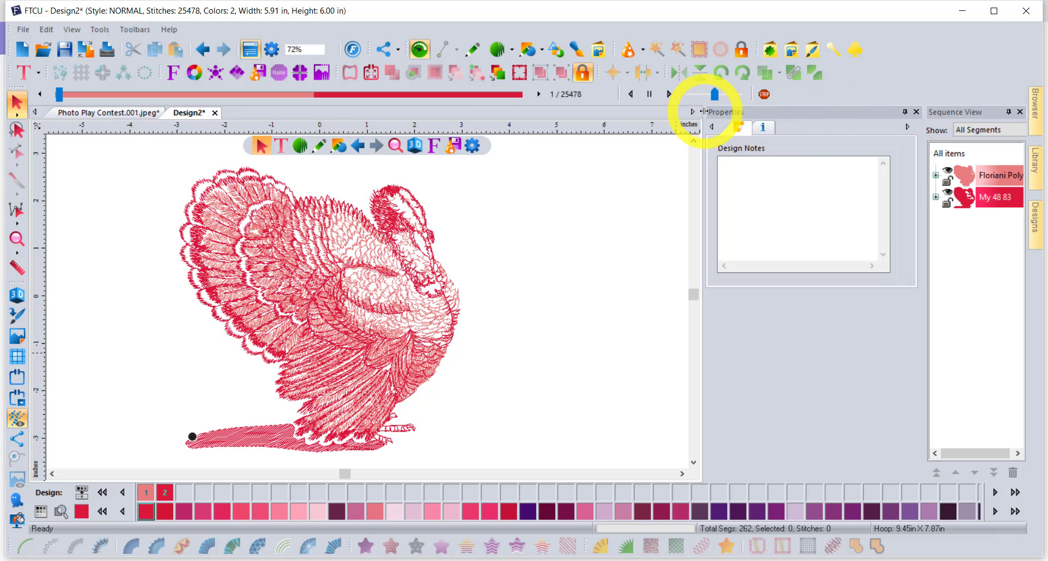
# - Widen the docked Properties and Sequence View panels
pyautogui.moveTo(704, 111); pyautogui.dragTo(636, 115)
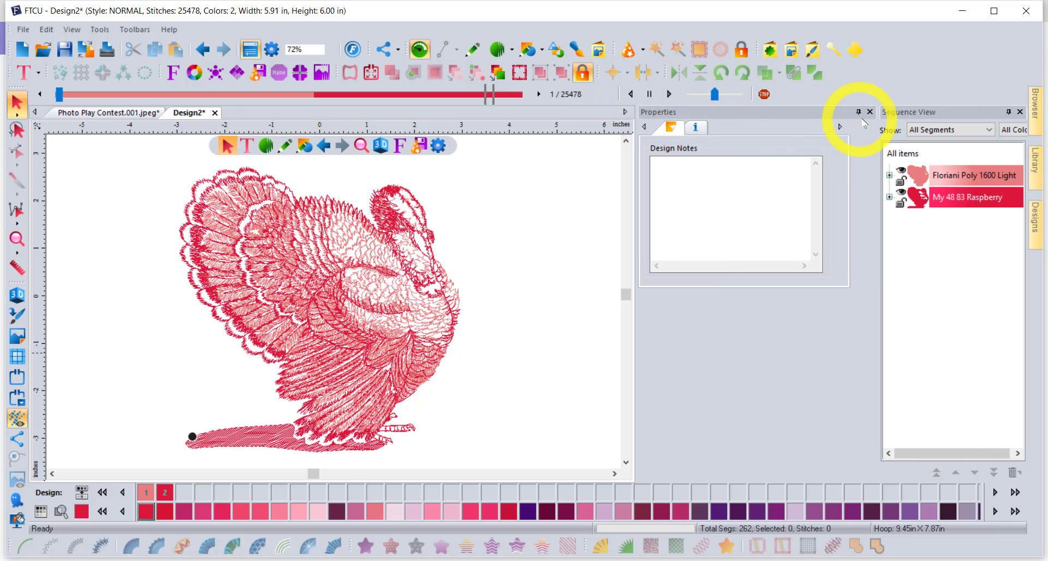
pyautogui.moveTo(876, 111); pyautogui.dragTo(854, 109)
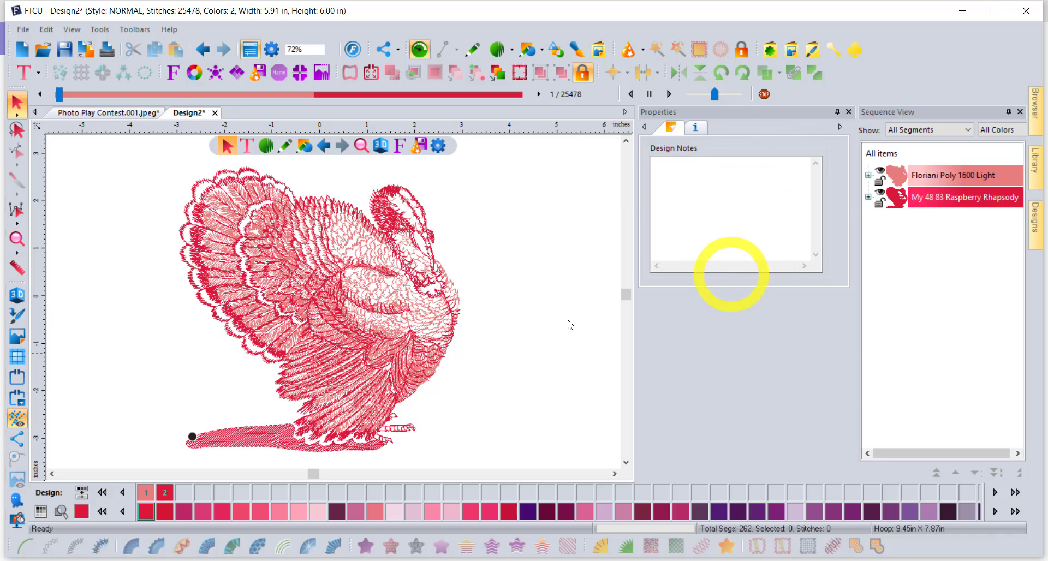
# - Select the whole turkey design, expand the Raspberry Rhapsody color's segments in Sequence View, and clear the selection
pyautogui.click(389, 369)
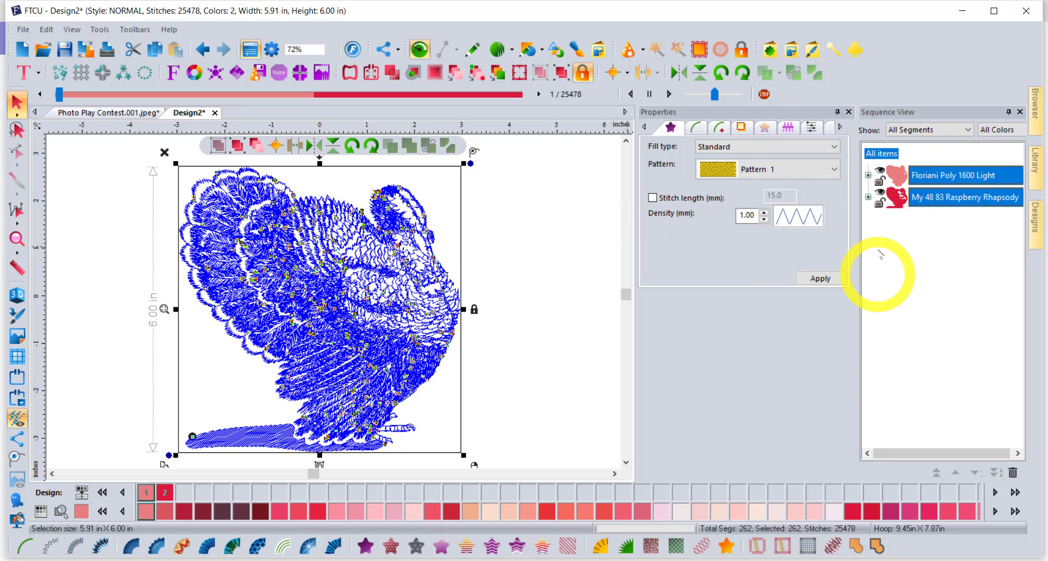
pyautogui.click(867, 197)
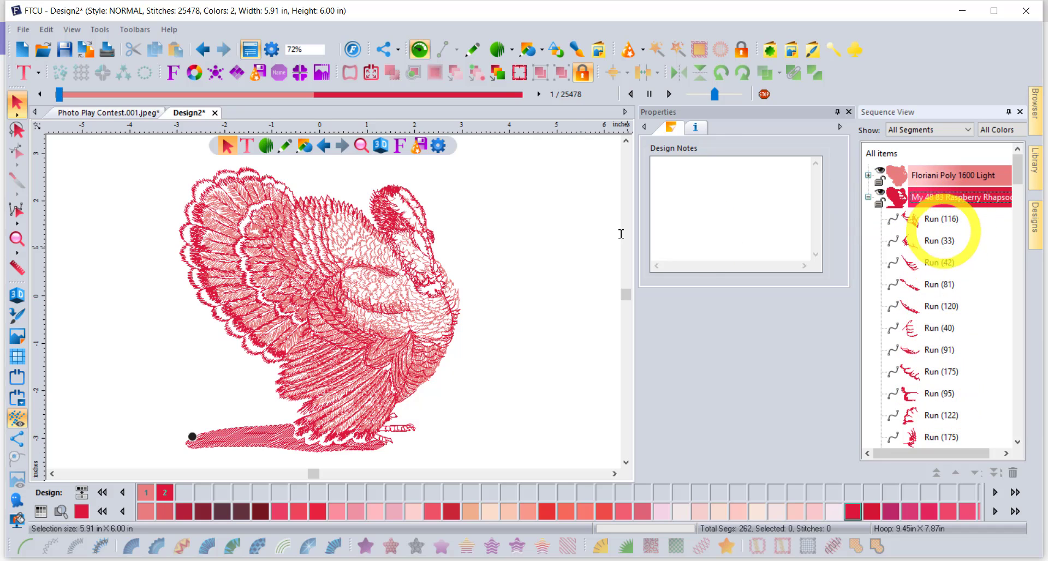
pyautogui.click(558, 224)
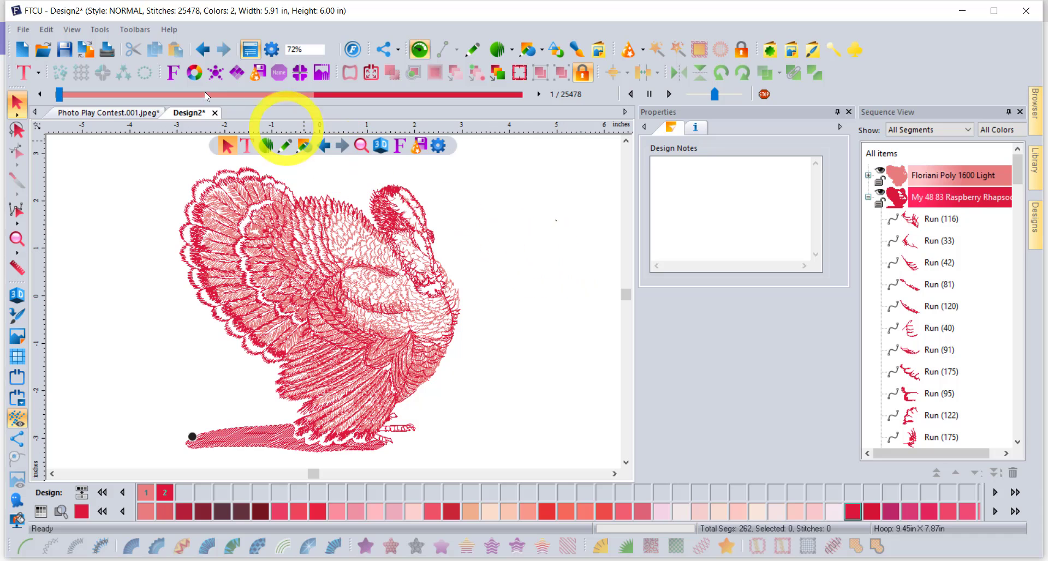
# - Save the current panel layout as a new workspace named test
pyautogui.click(129, 29)
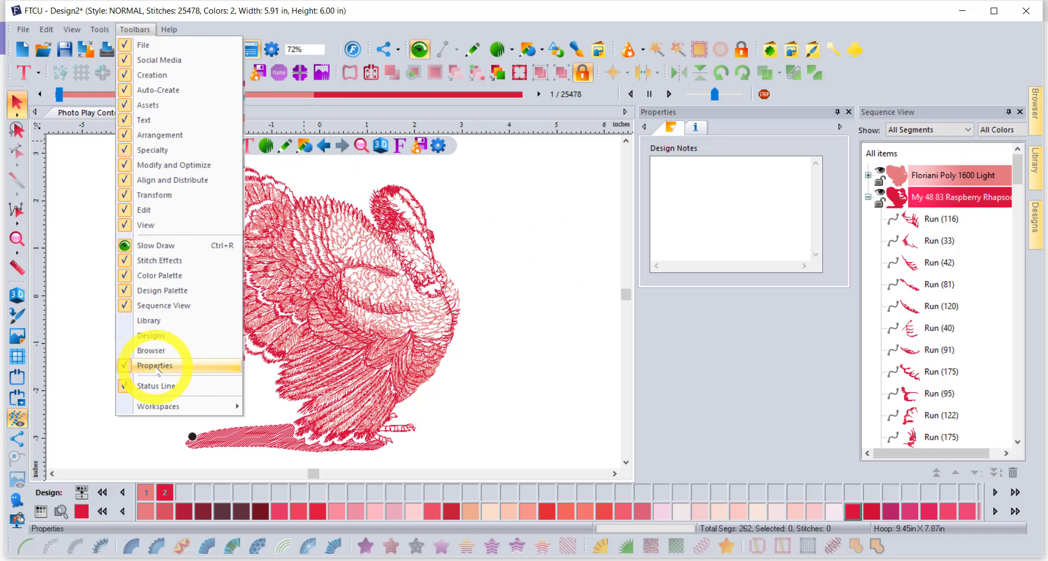
pyautogui.moveTo(183, 410)
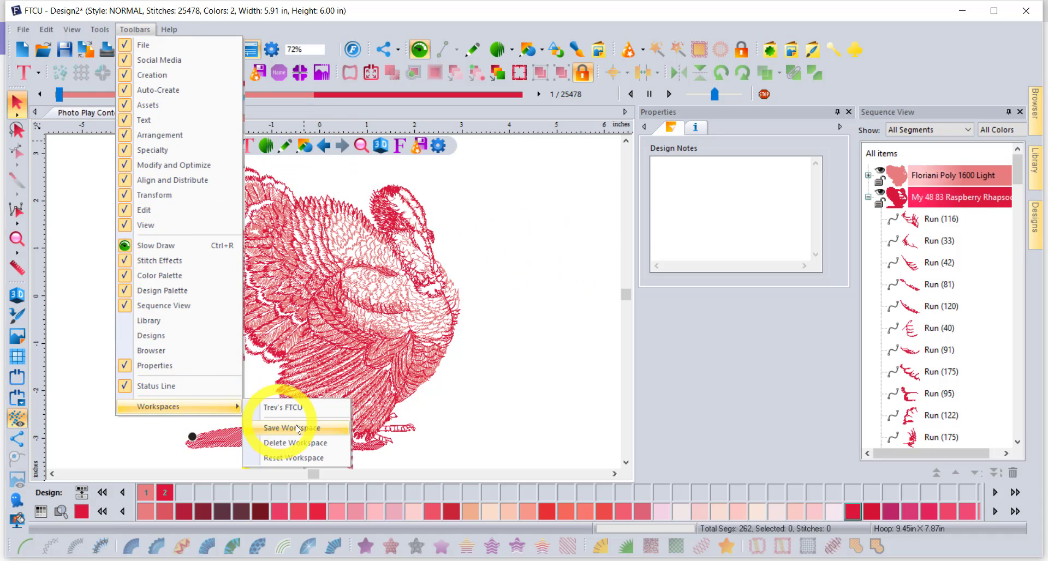
pyautogui.click(326, 434)
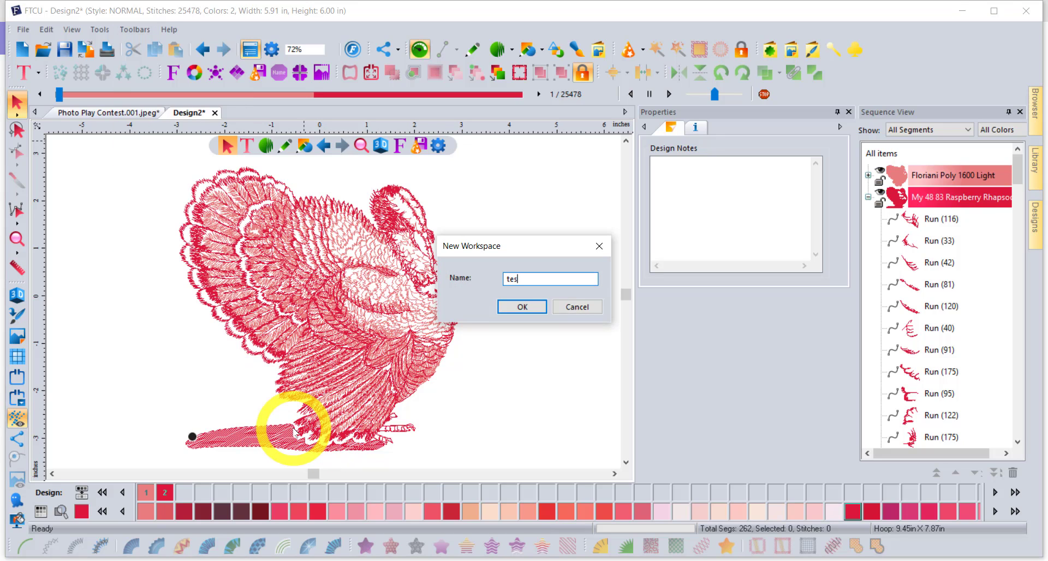
pyautogui.click(513, 308)
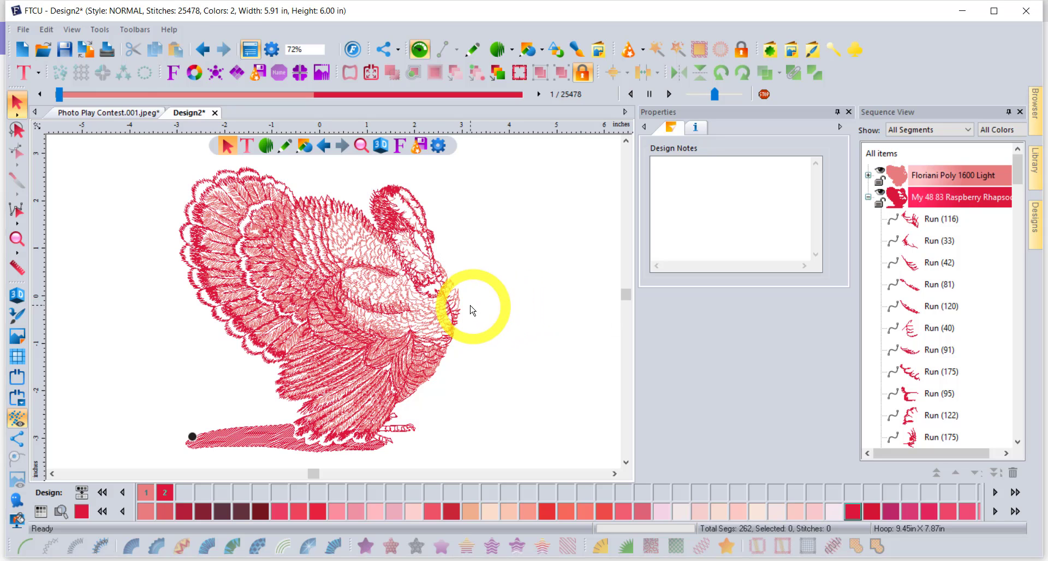
# - Delete the test workspace from the saved workspaces
pyautogui.click(137, 30)
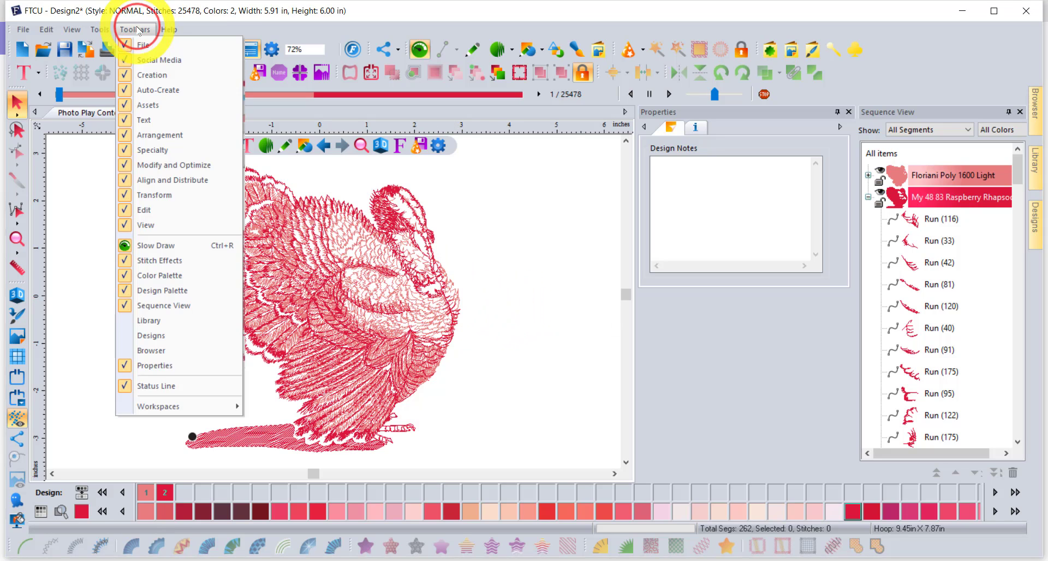
pyautogui.moveTo(183, 406)
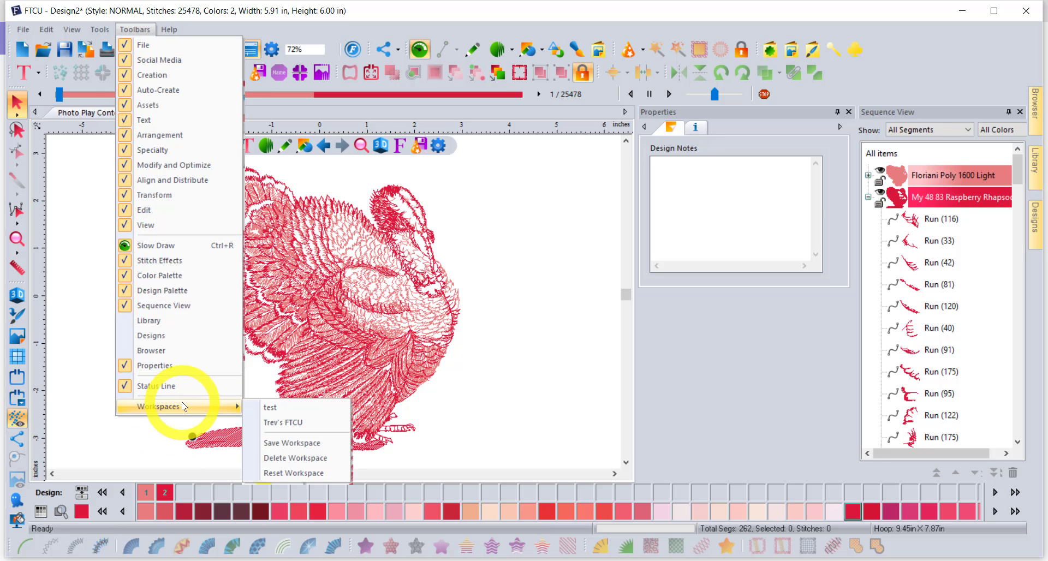
pyautogui.click(300, 459)
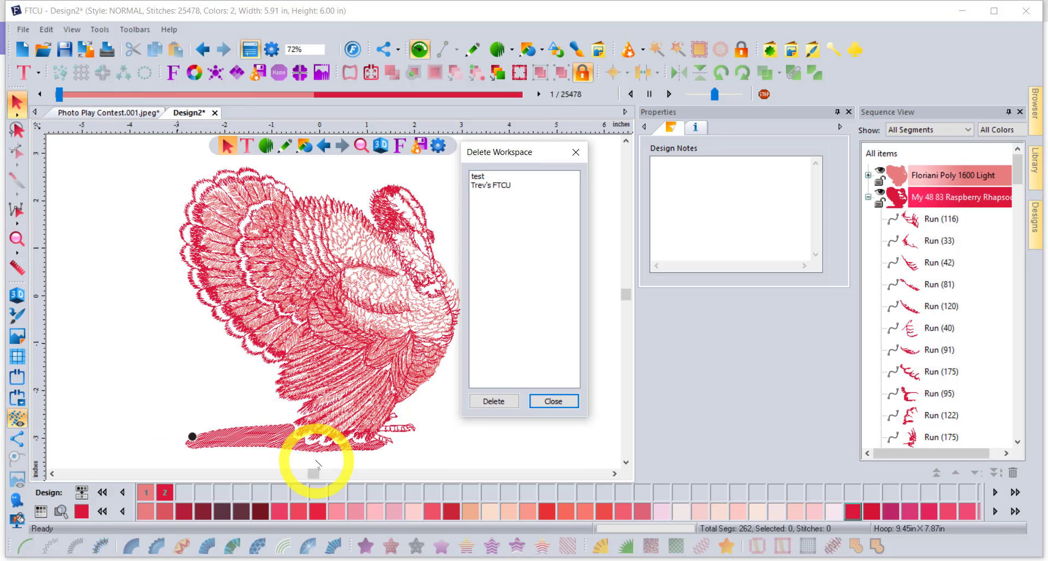
pyautogui.click(479, 176)
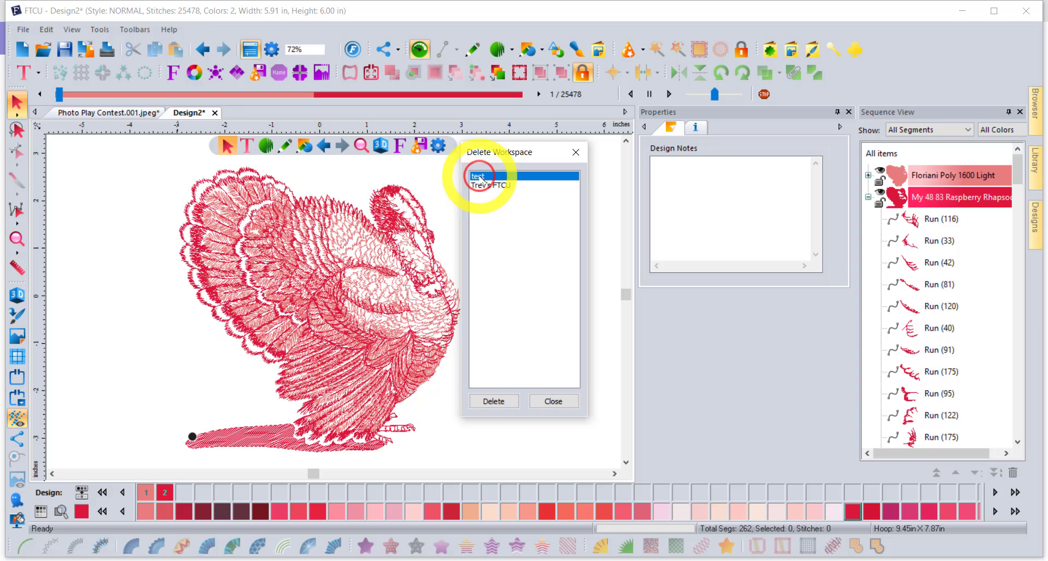
pyautogui.click(501, 402)
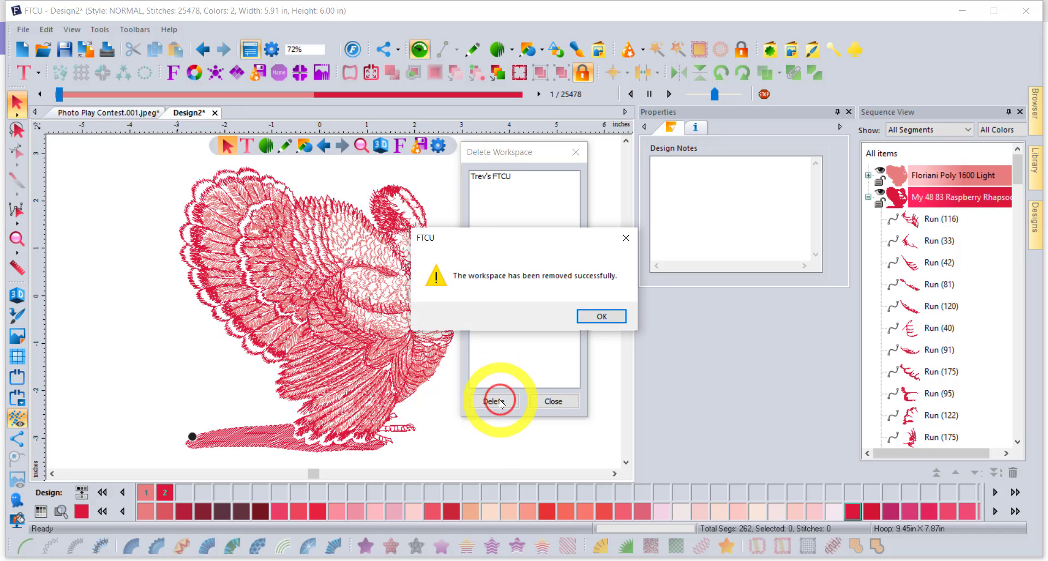
pyautogui.click(602, 316)
pyautogui.click(552, 402)
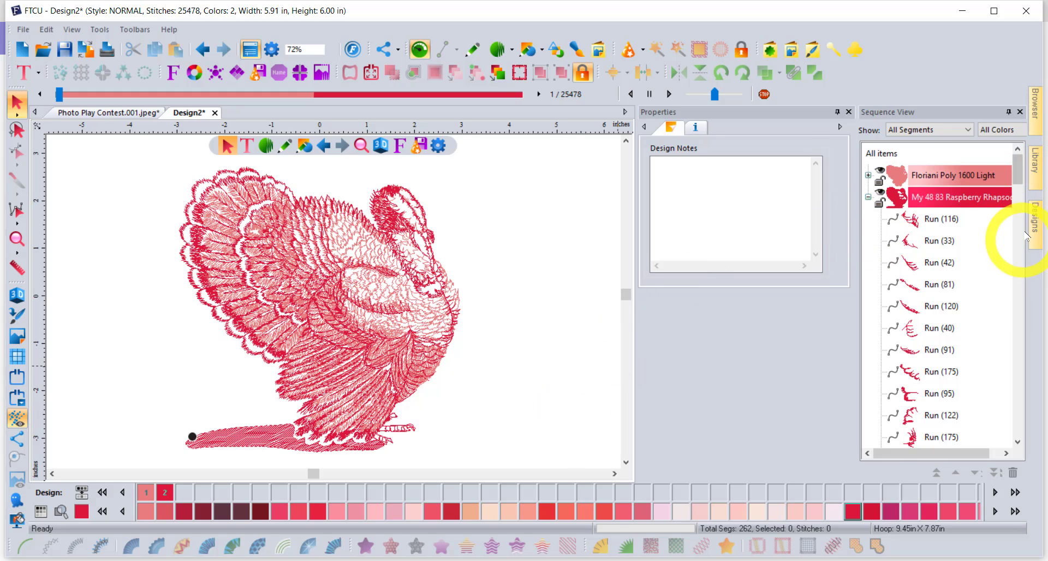
# - Open the Browser panel and select the lion folder on the Desktop
pyautogui.click(1035, 217)
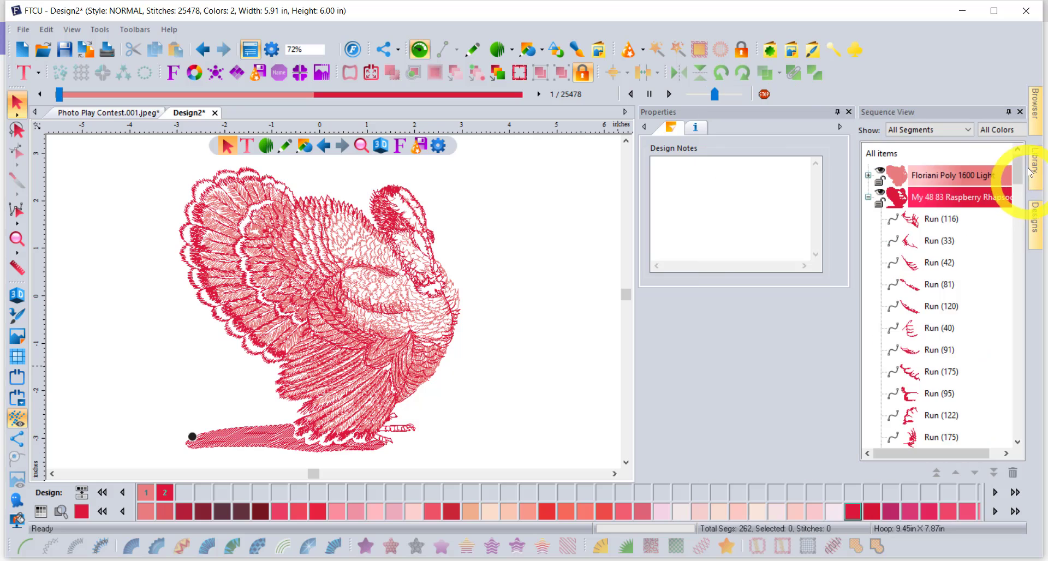
pyautogui.click(1035, 112)
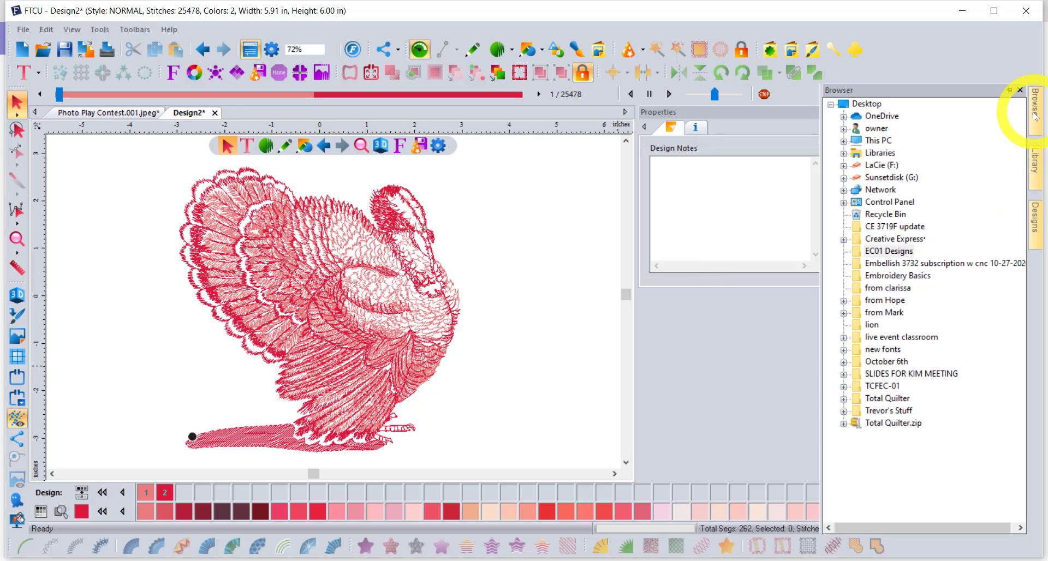
pyautogui.click(872, 326)
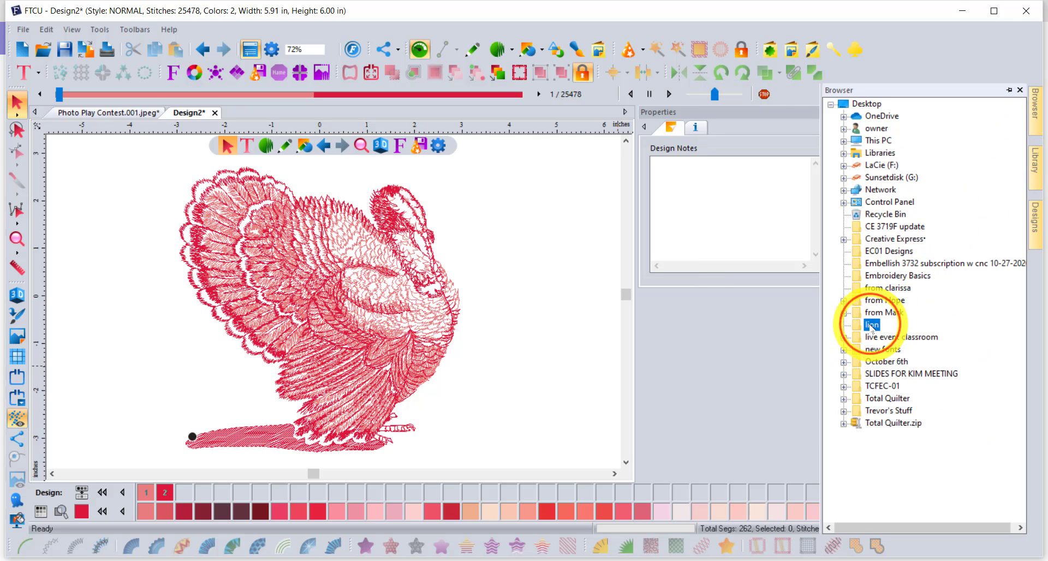
# - Show the lion folder's artwork files in the Designs panel
pyautogui.click(1035, 222)
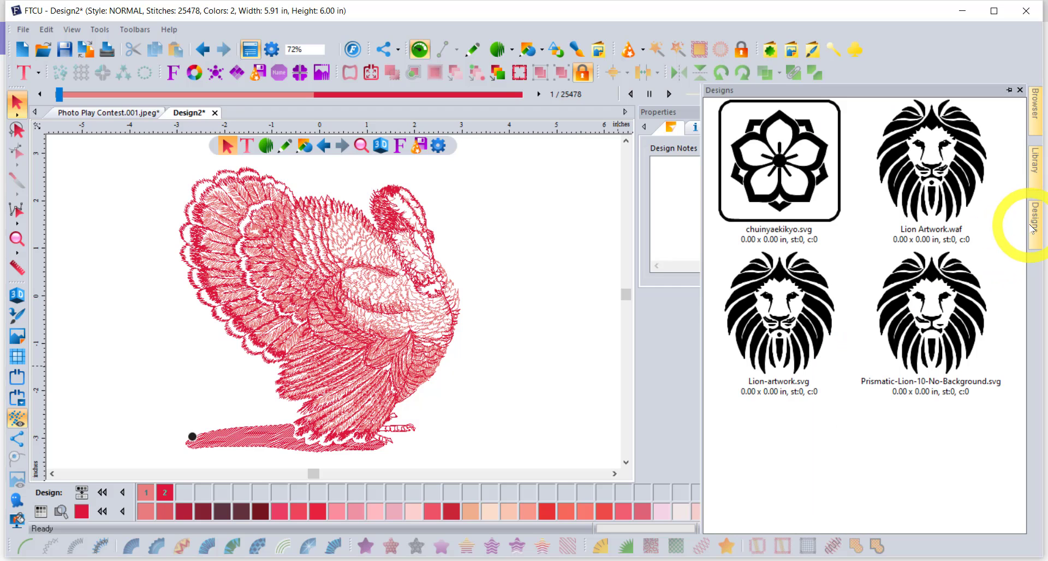
pyautogui.click(793, 319)
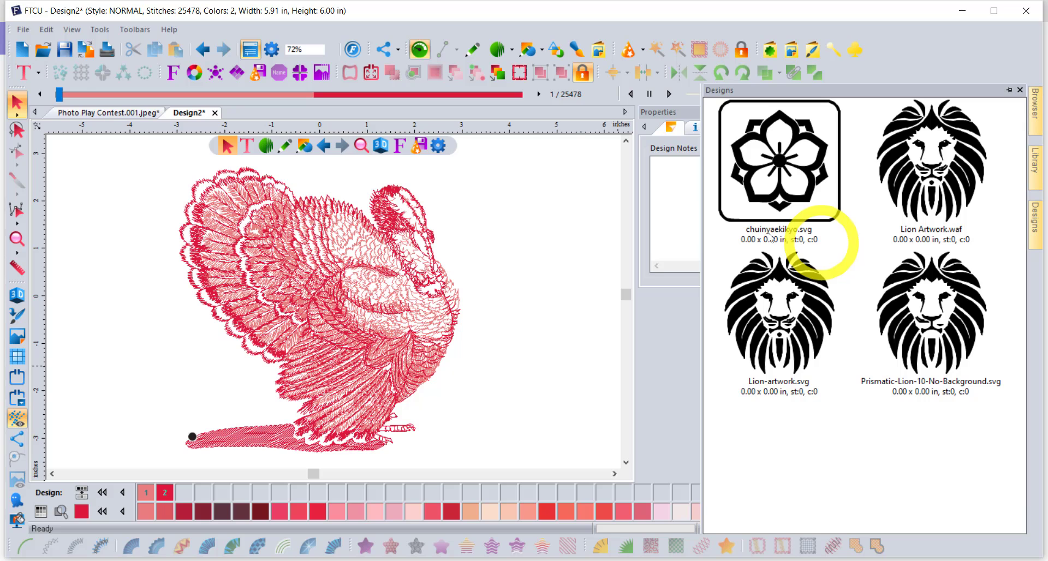
# - Browse to the lion folder on the Desktop in the Open File dialog and show its files as large icons
pyautogui.click(43, 50)
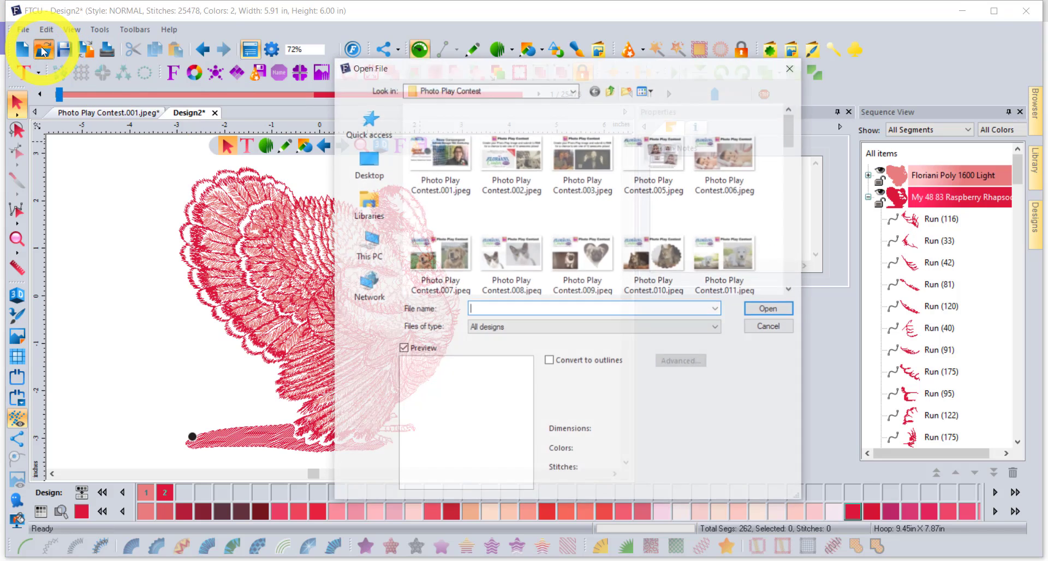
pyautogui.click(359, 163)
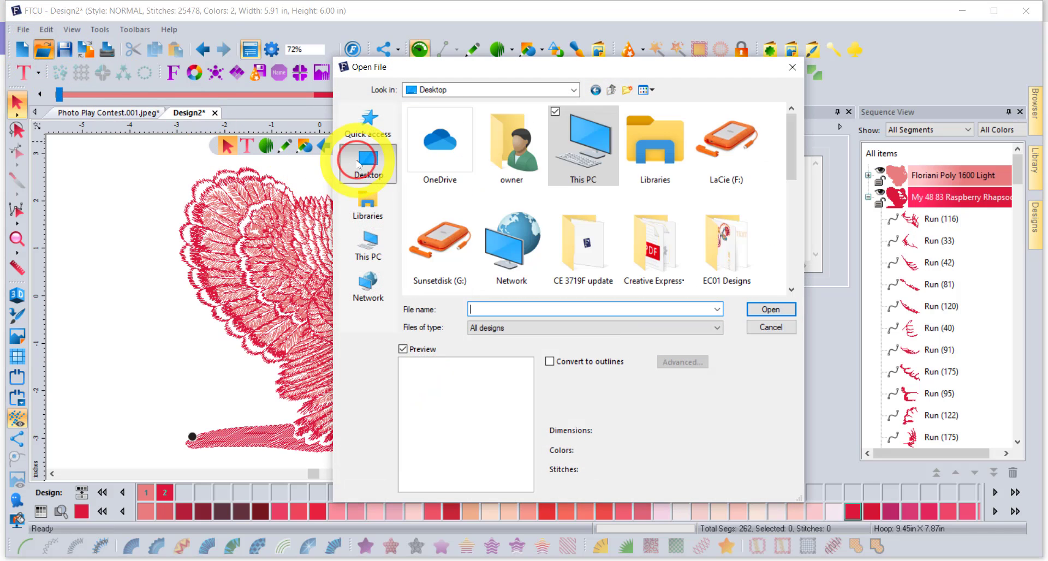
pyautogui.scroll(-3, 704, 201)
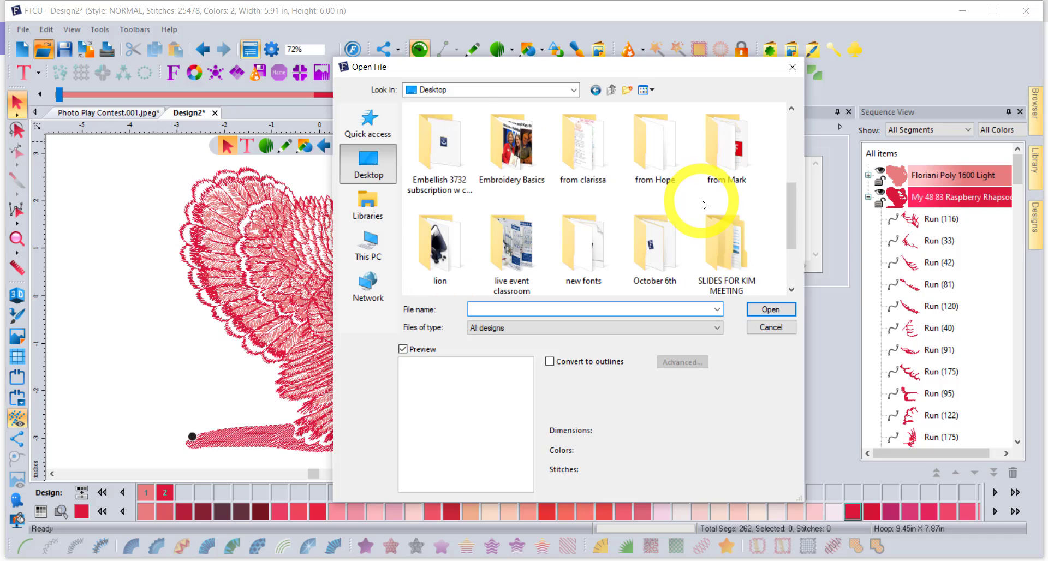
pyautogui.doubleClick(445, 237)
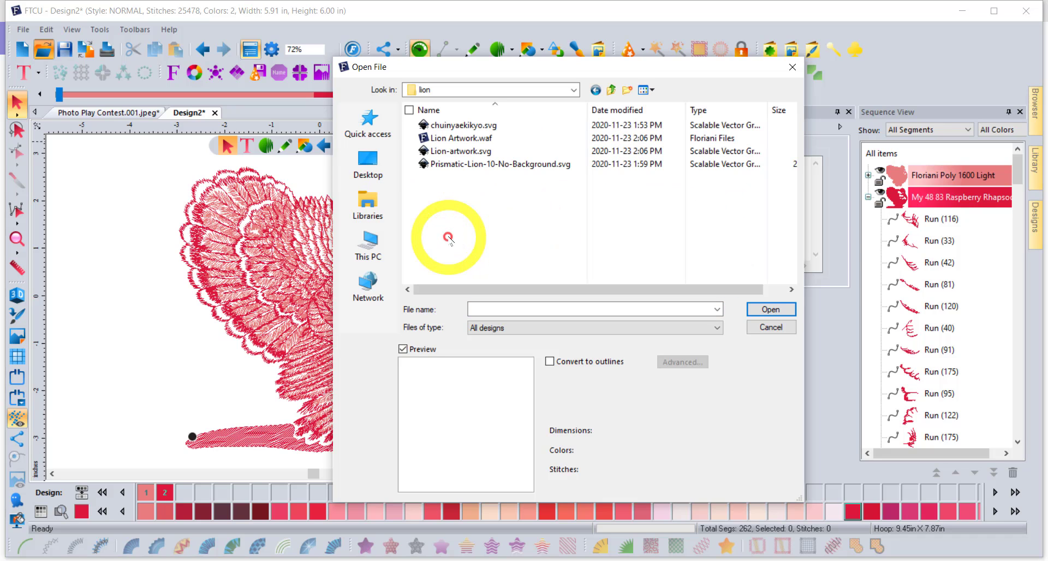
pyautogui.click(651, 90)
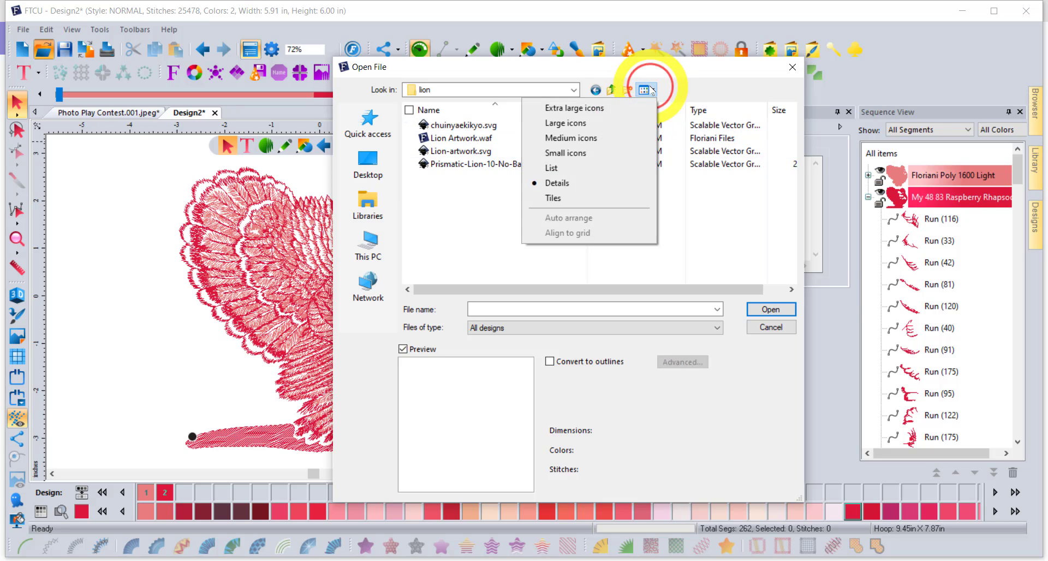
pyautogui.click(599, 121)
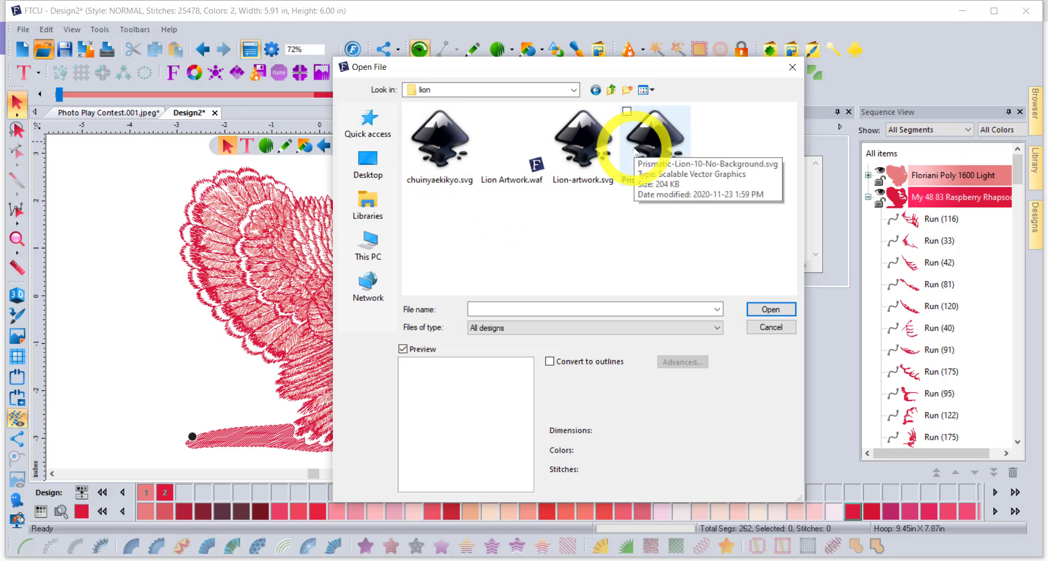
# - Go to the EC01 Designs folder on the Desktop and list its files in Details view
pyautogui.click(611, 90)
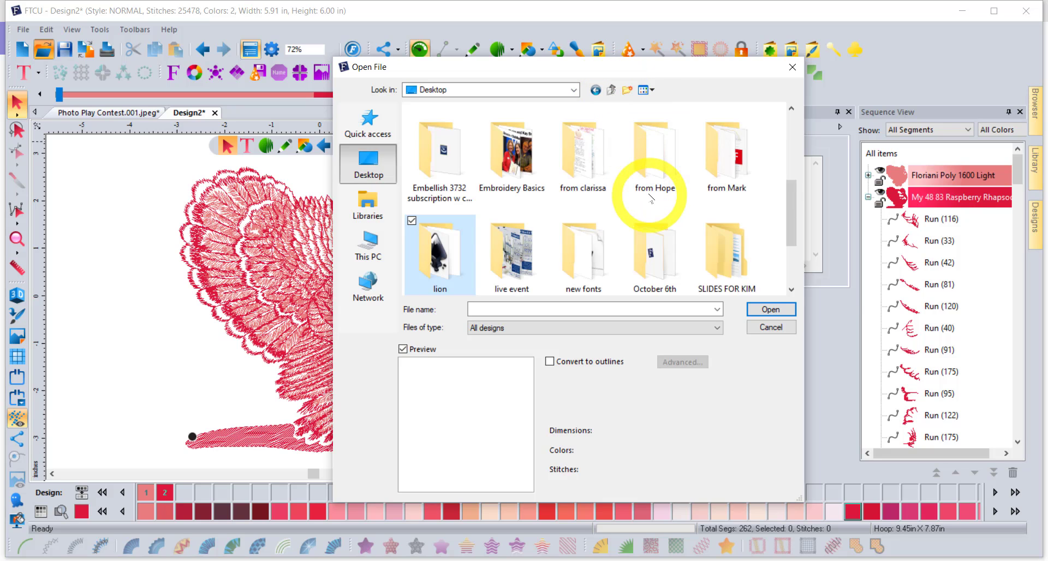
pyautogui.scroll(3, 651, 198)
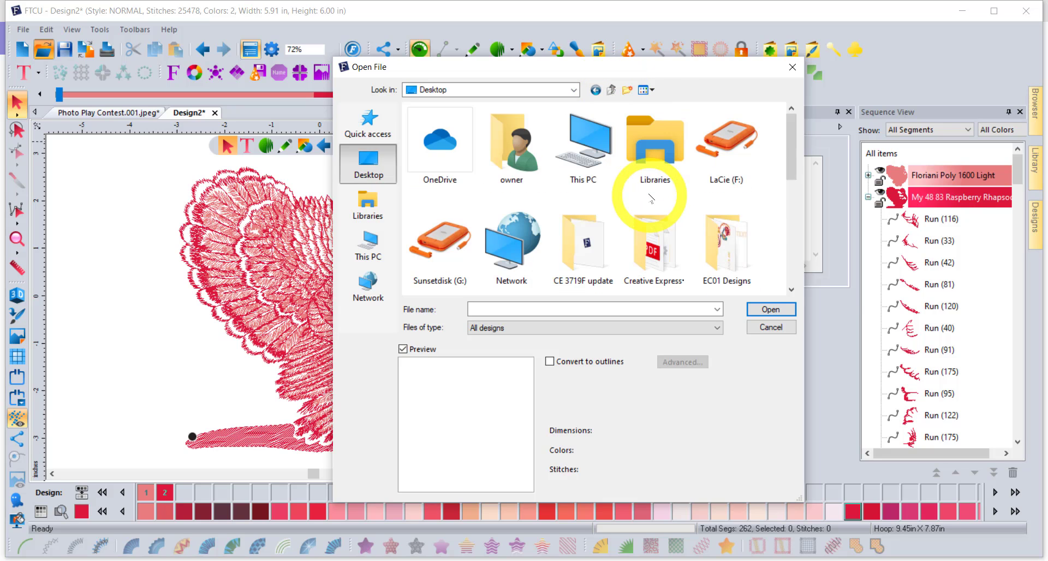
pyautogui.doubleClick(726, 242)
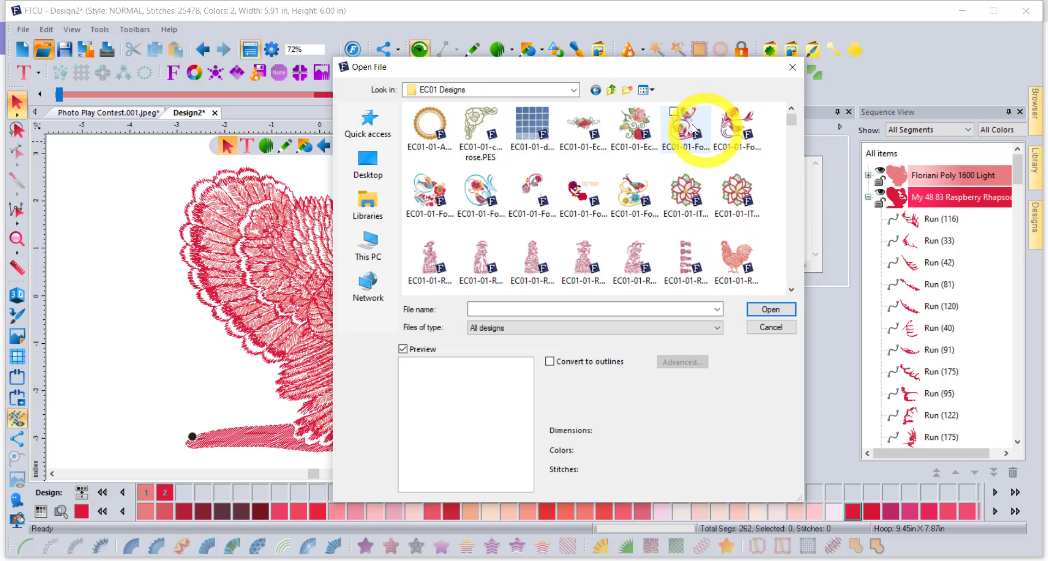
pyautogui.click(651, 91)
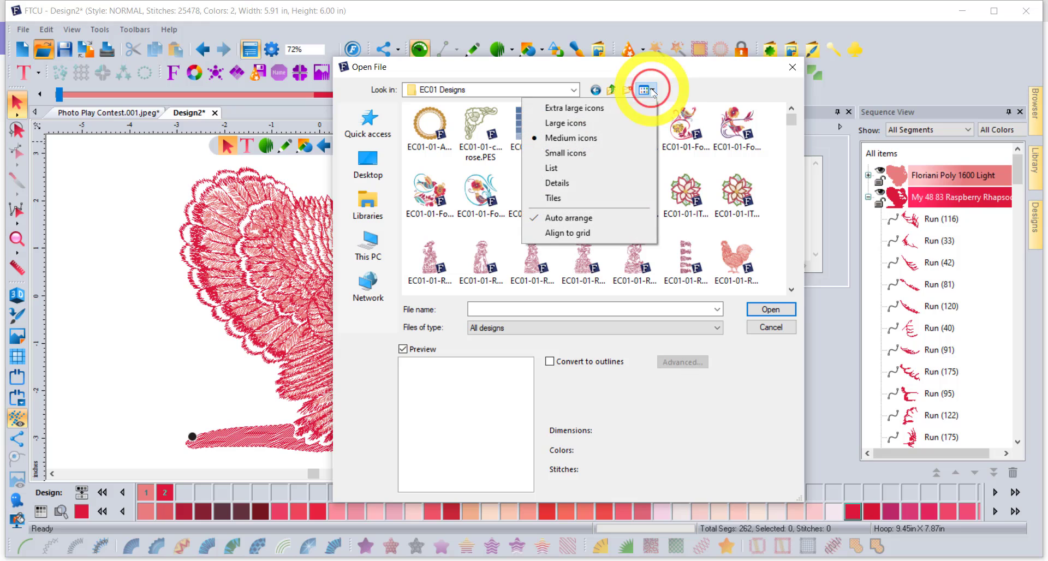
pyautogui.click(574, 185)
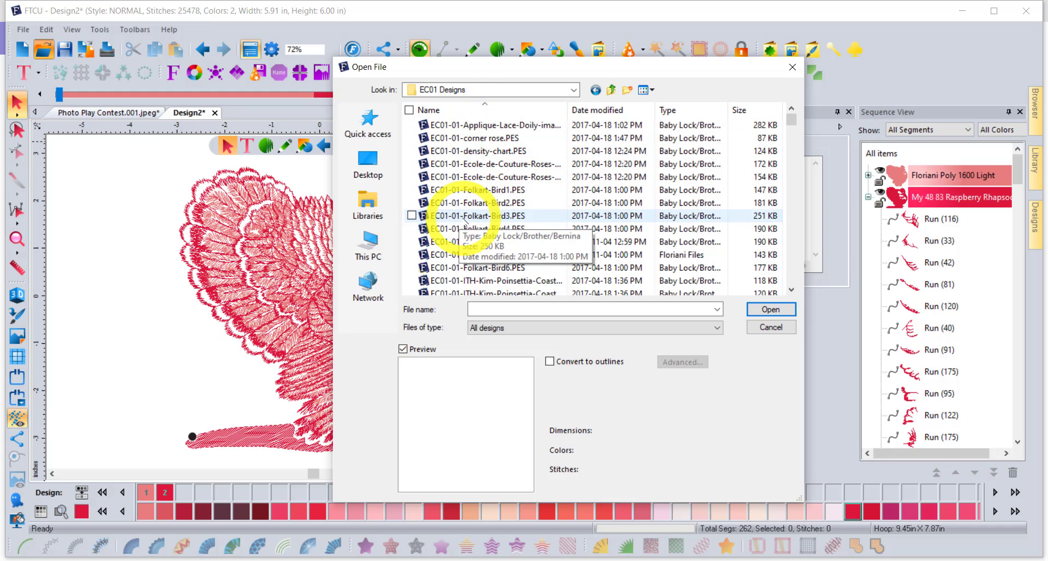
# - Move the Open File dialog aside and show the EC01 Designs files as large icons
pyautogui.moveTo(493, 67); pyautogui.dragTo(418, 38)
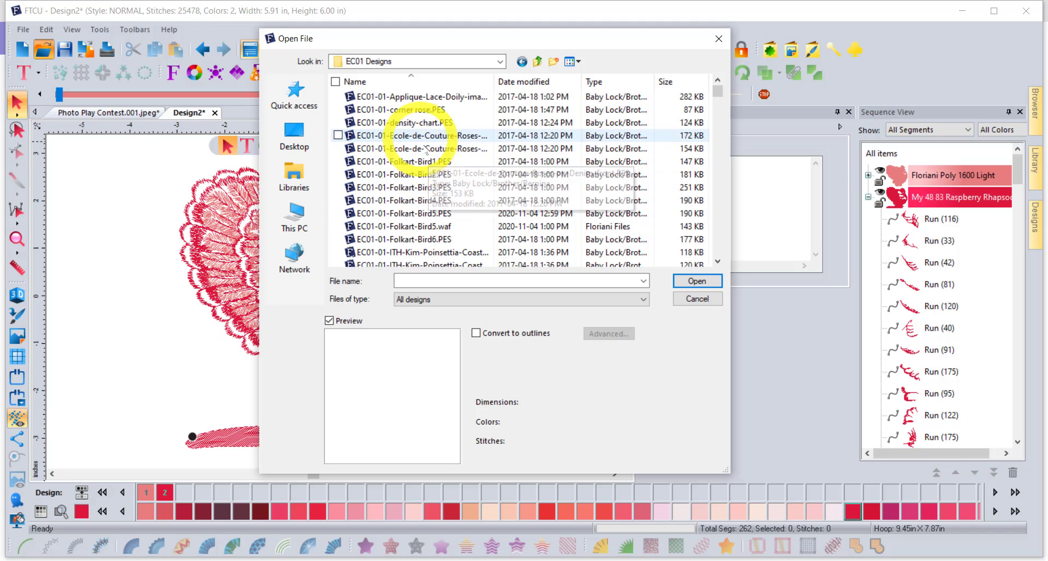
pyautogui.click(577, 61)
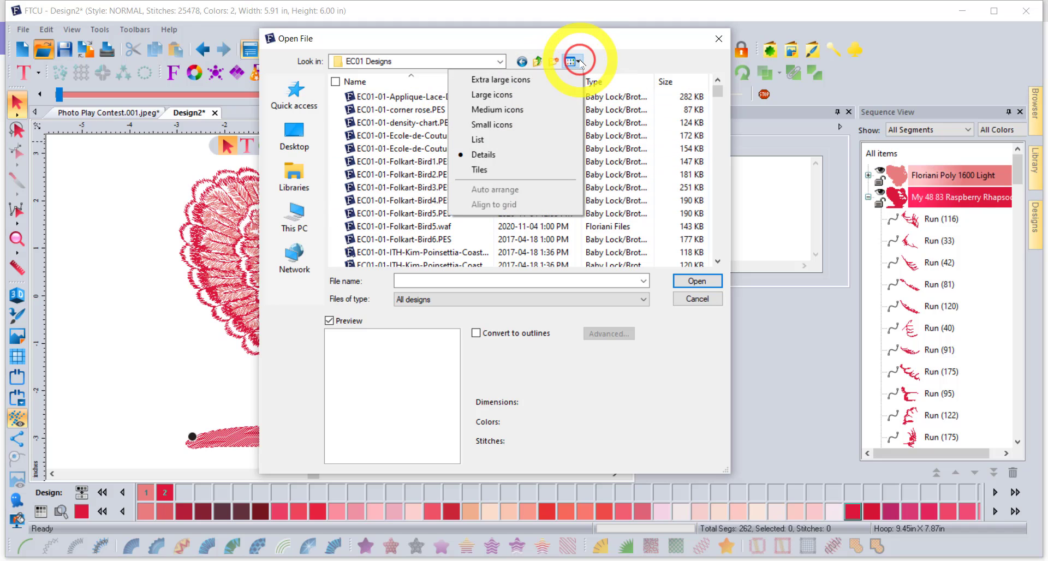
pyautogui.click(521, 96)
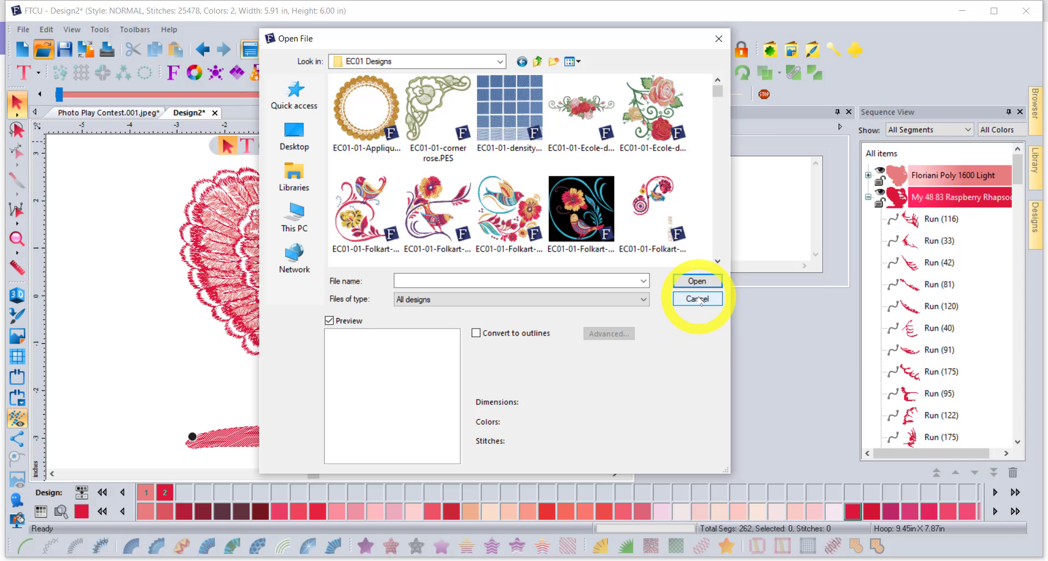
# - Switch back to Details view, preview several Folkart-Bird designs and the Roses-on-Denim-back design, and cancel without opening any file
pyautogui.click(578, 62)
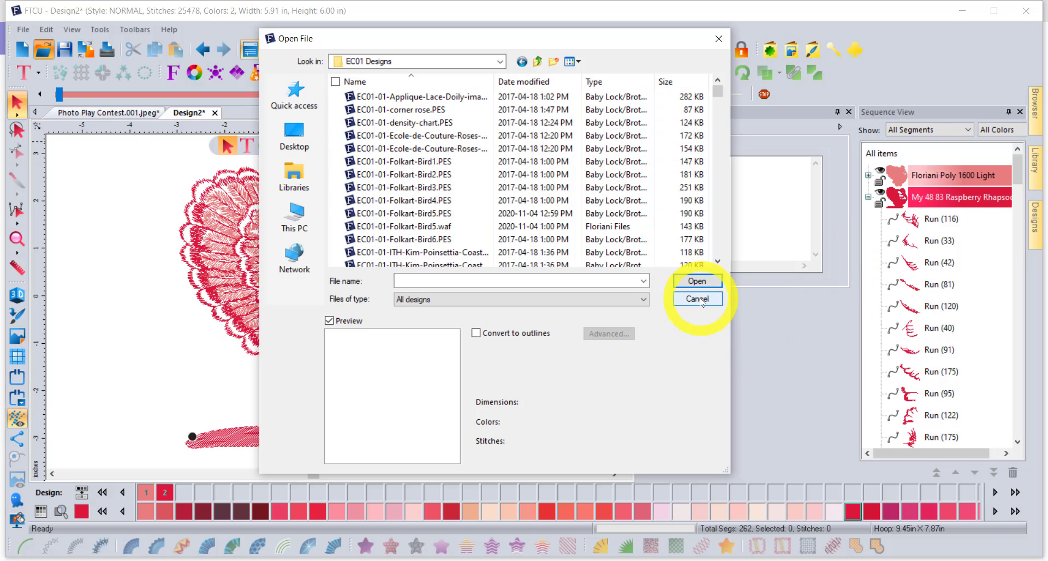
pyautogui.click(382, 187)
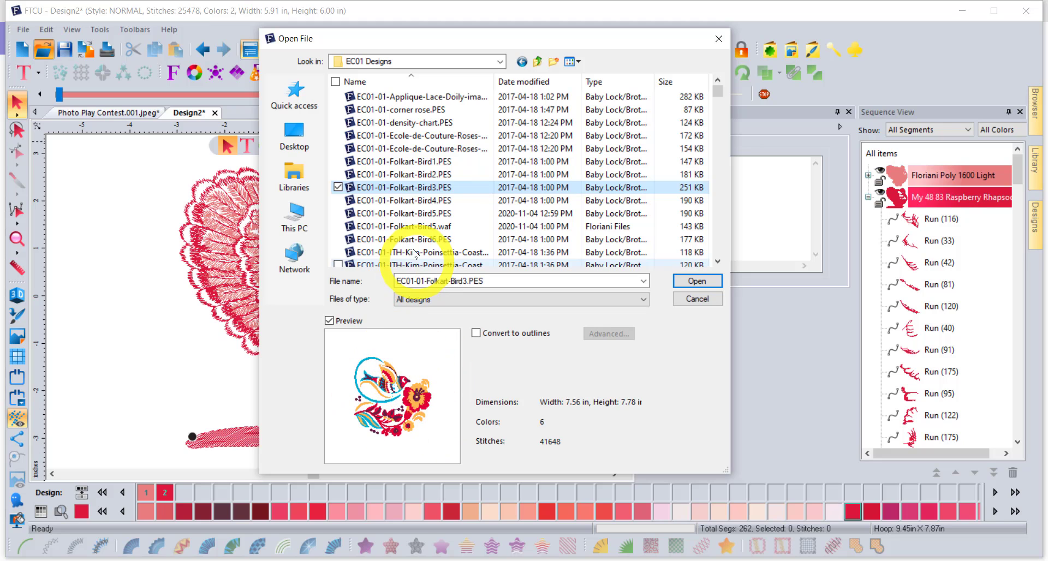
pyautogui.click(399, 201)
pyautogui.click(398, 214)
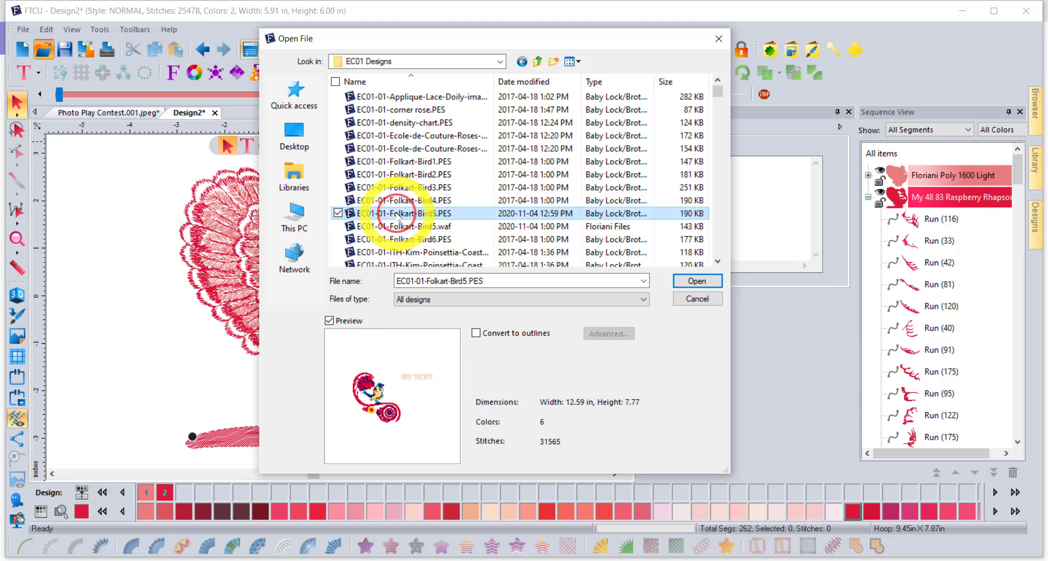
pyautogui.click(404, 138)
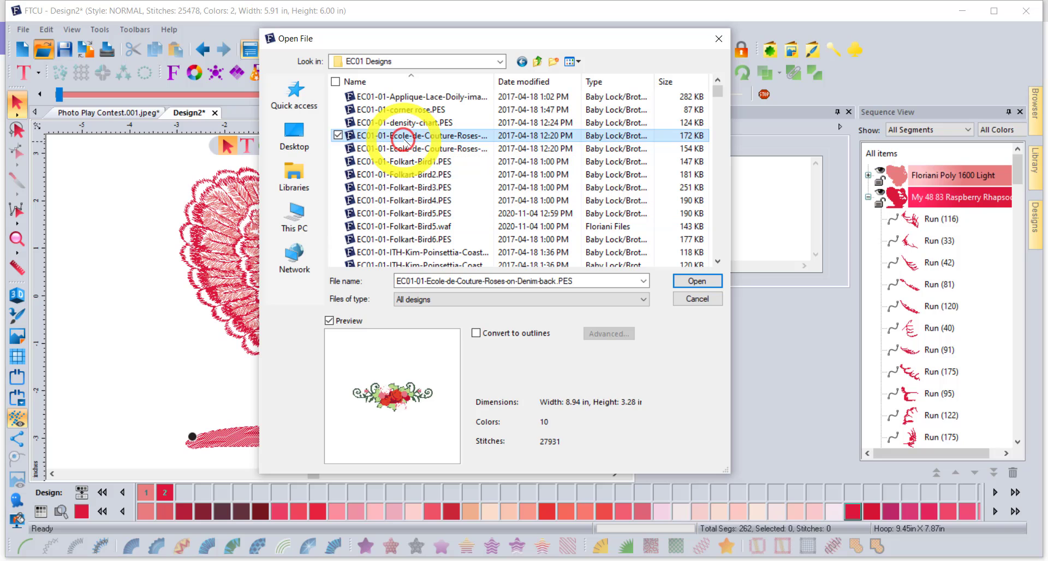
pyautogui.click(697, 299)
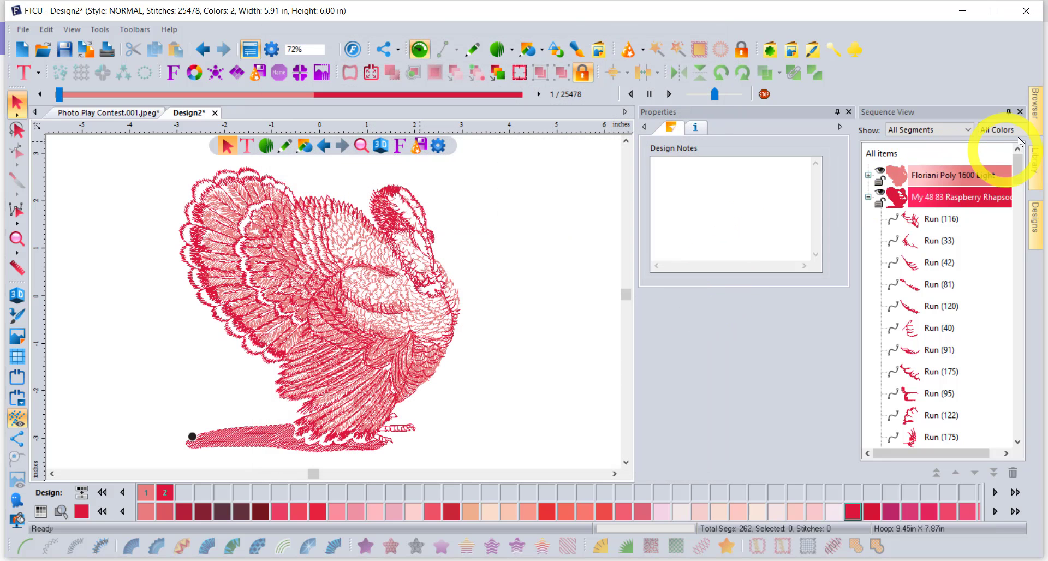
# - Choose the EC01 Designs folder in the Browser panel and look through its designs in the Designs panel
pyautogui.click(1035, 112)
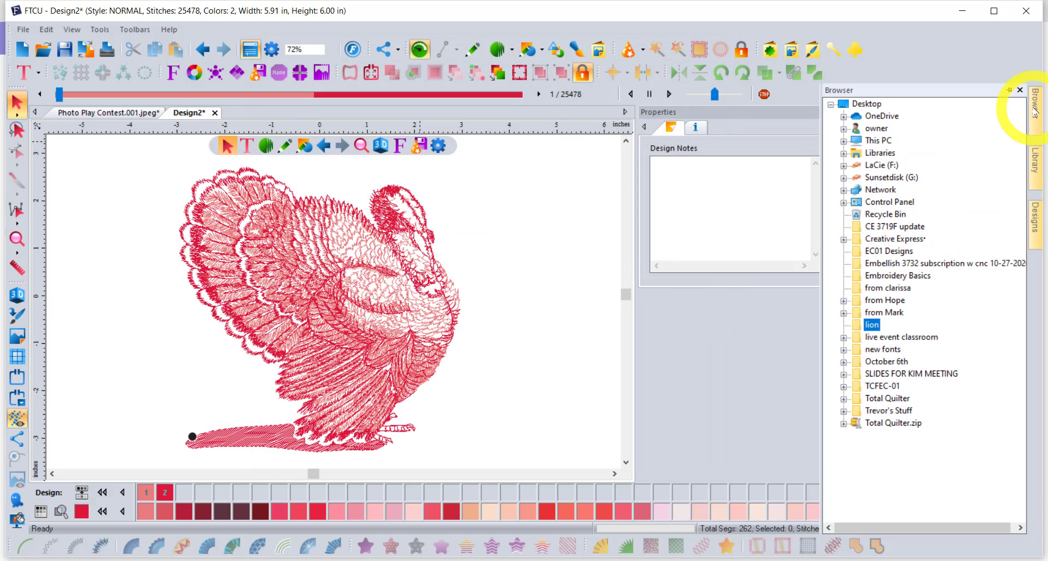
pyautogui.click(897, 251)
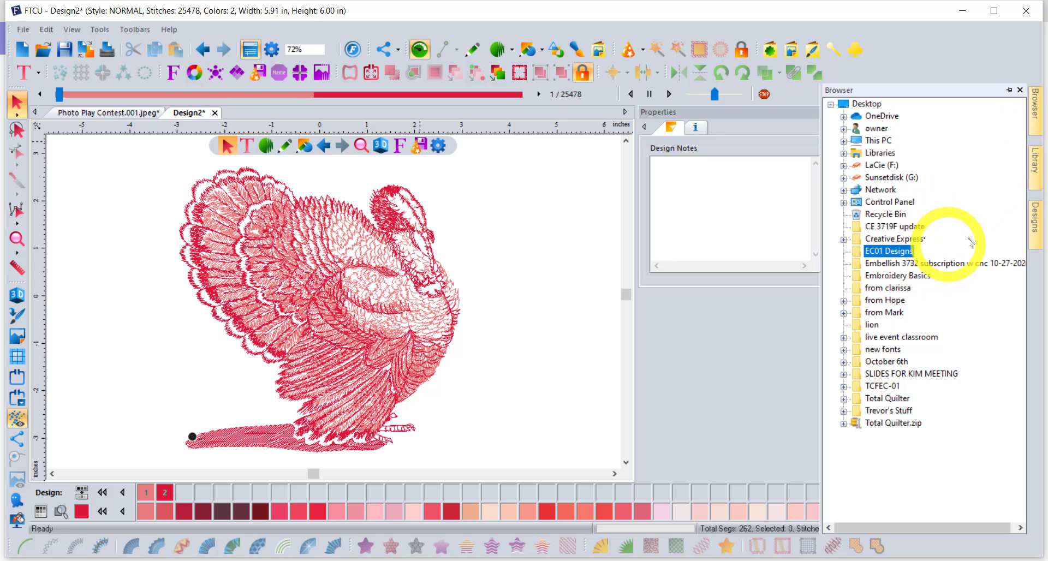
pyautogui.click(1039, 221)
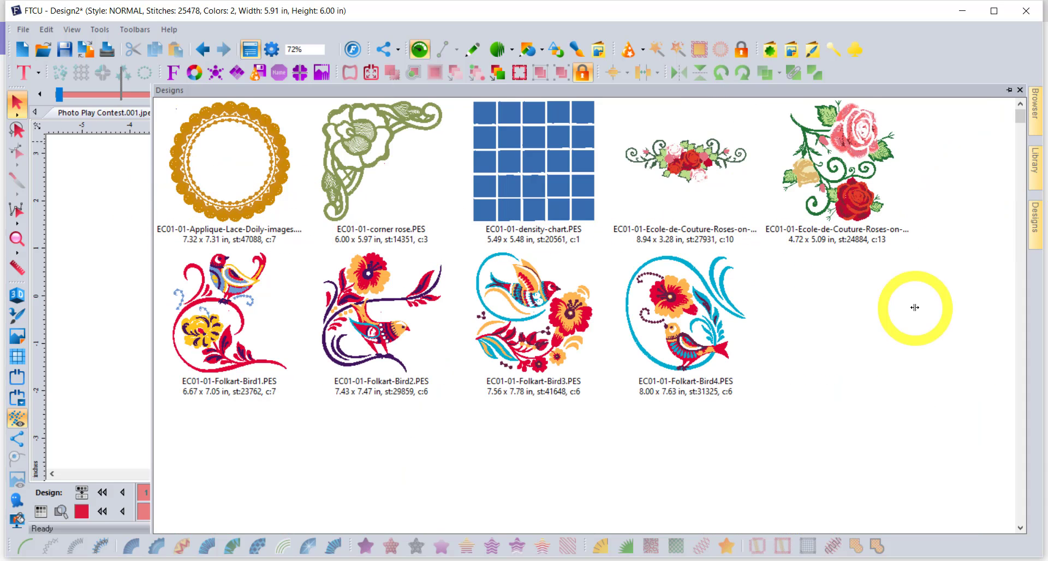
pyautogui.scroll(-10, 915, 311)
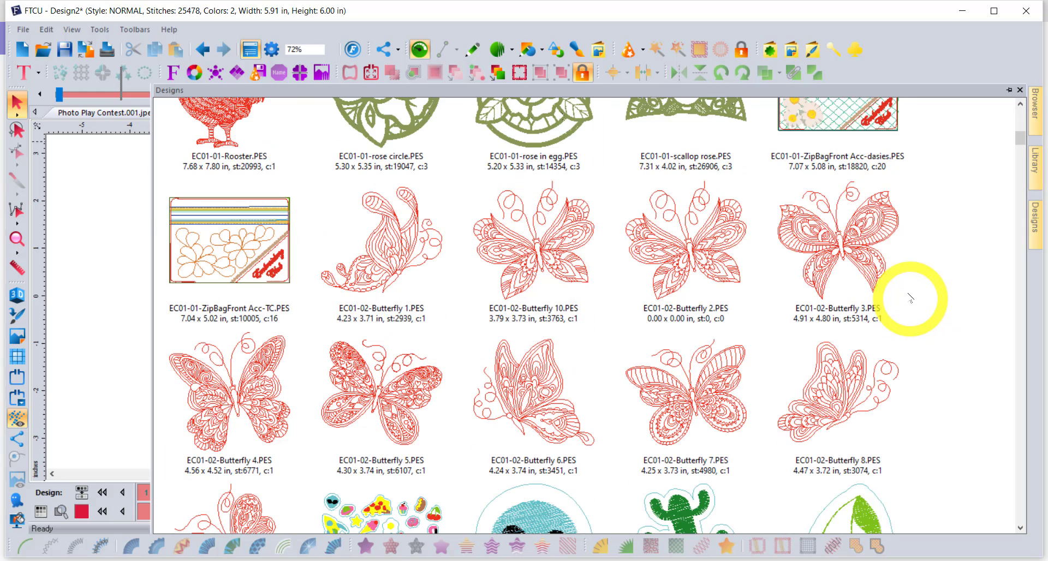
pyautogui.scroll(-3, 913, 308)
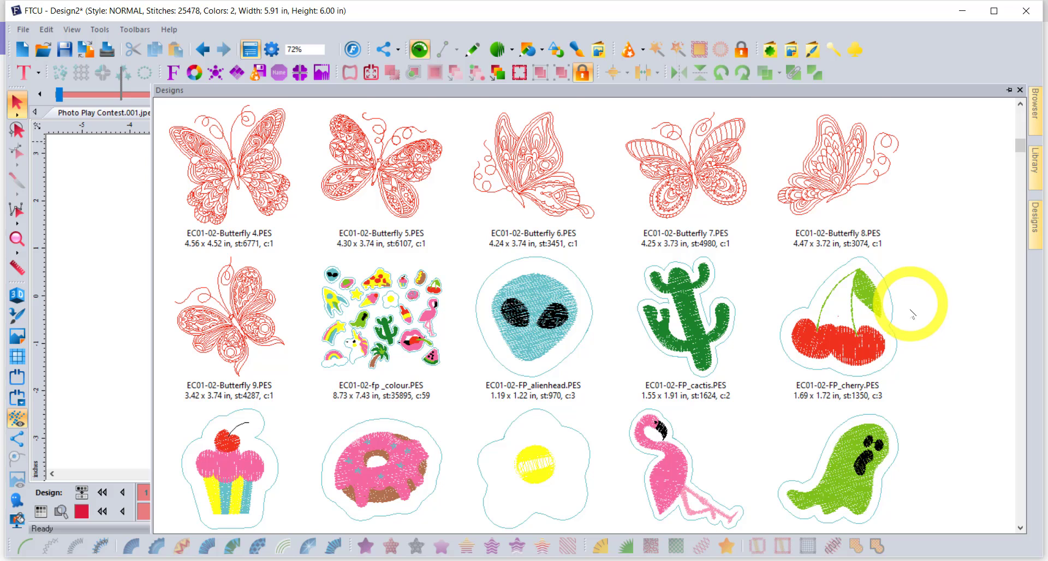
pyautogui.scroll(-5, 912, 303)
pyautogui.scroll(-3, 915, 314)
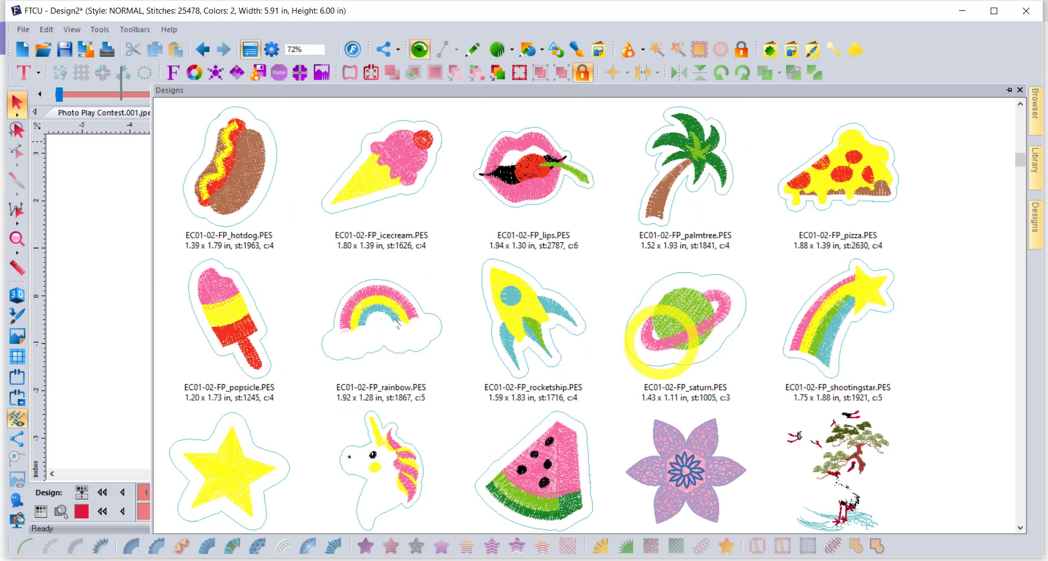
pyautogui.click(113, 239)
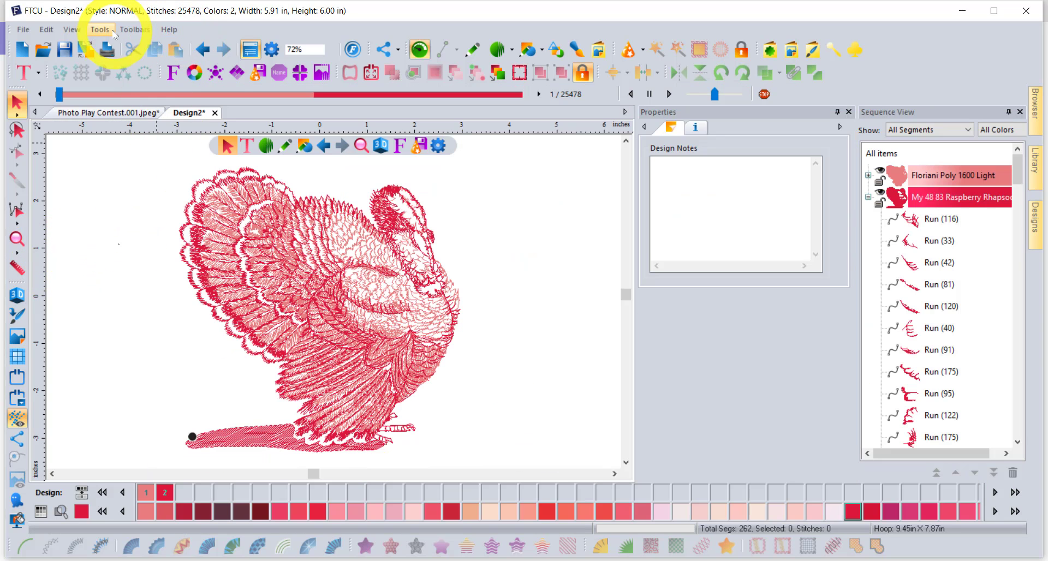
# - Reset the workspace to its default panel layout
pyautogui.click(142, 35)
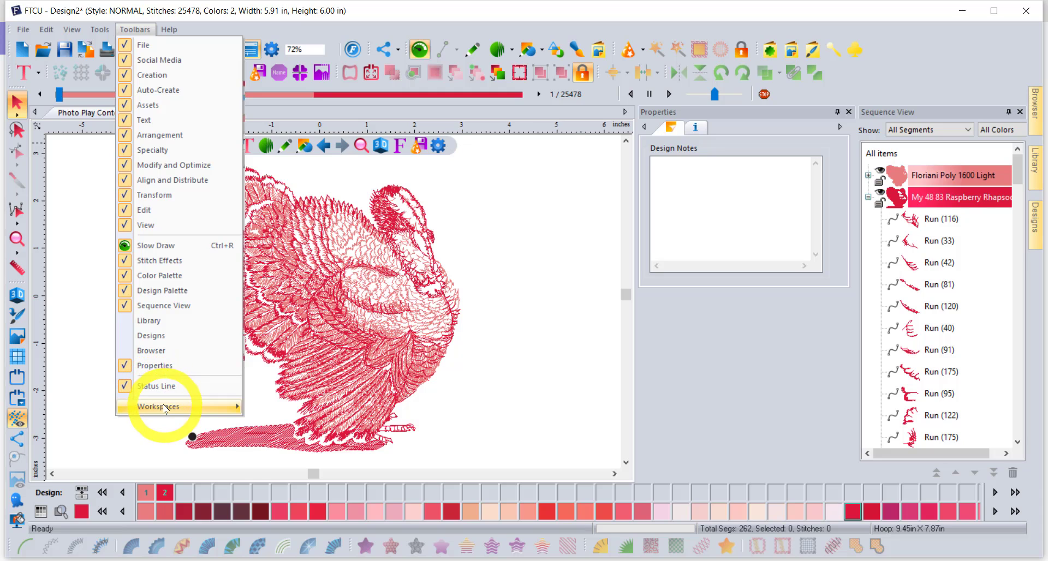
pyautogui.moveTo(166, 408)
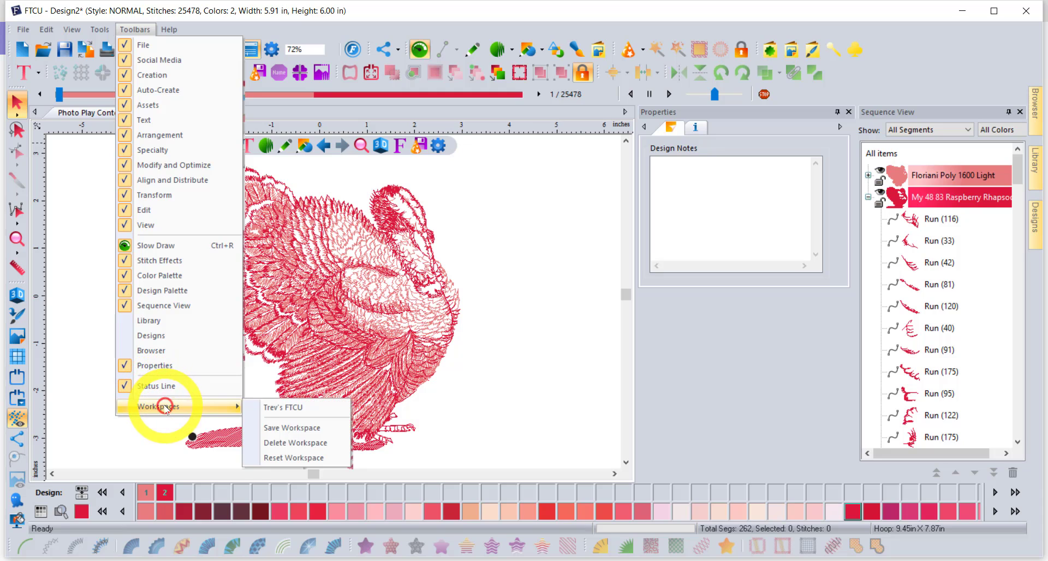
pyautogui.click(315, 458)
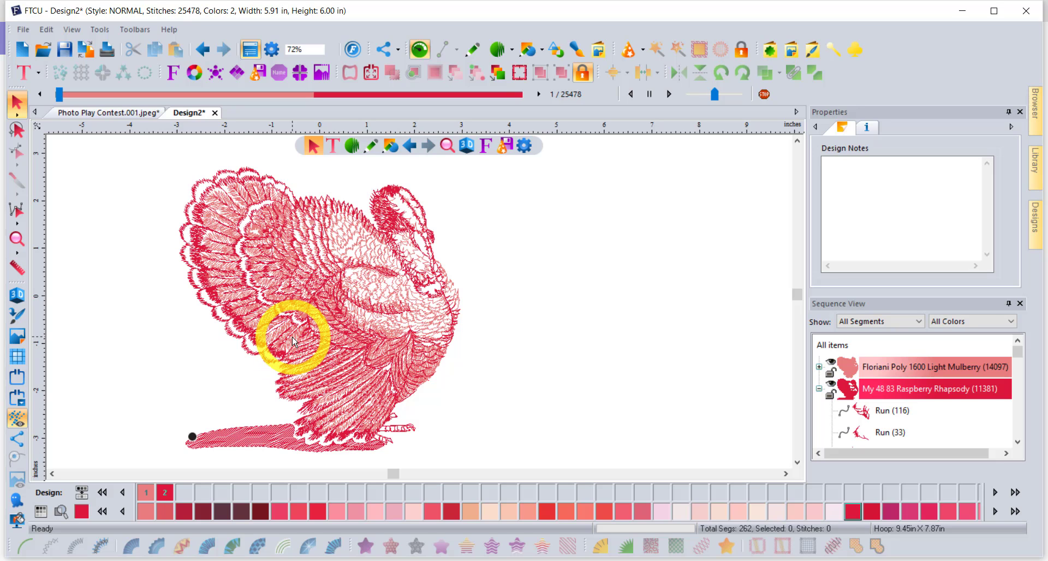
# - Load the saved custom FTCU workspace
pyautogui.click(136, 30)
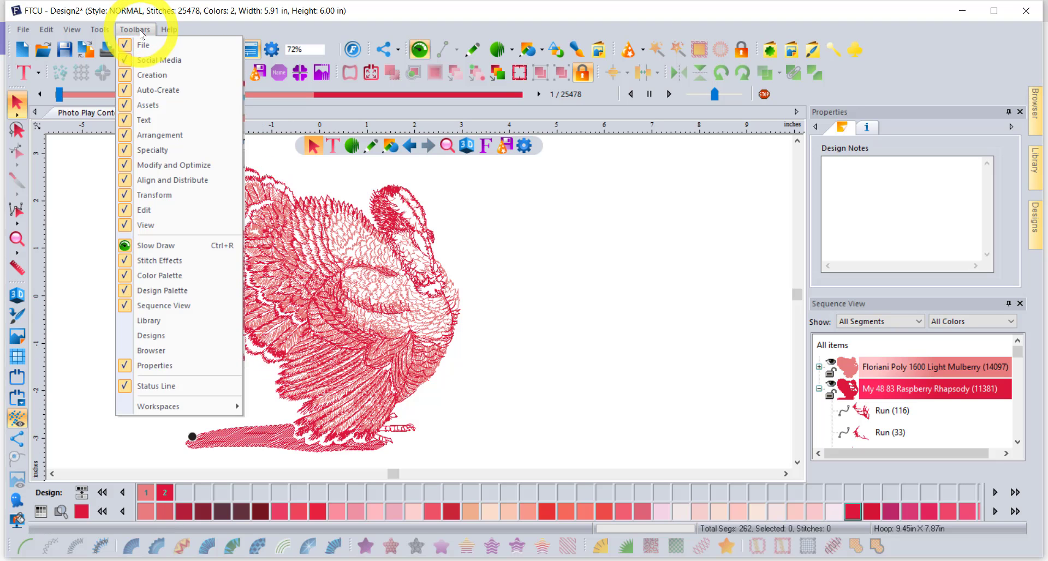
pyautogui.moveTo(186, 408)
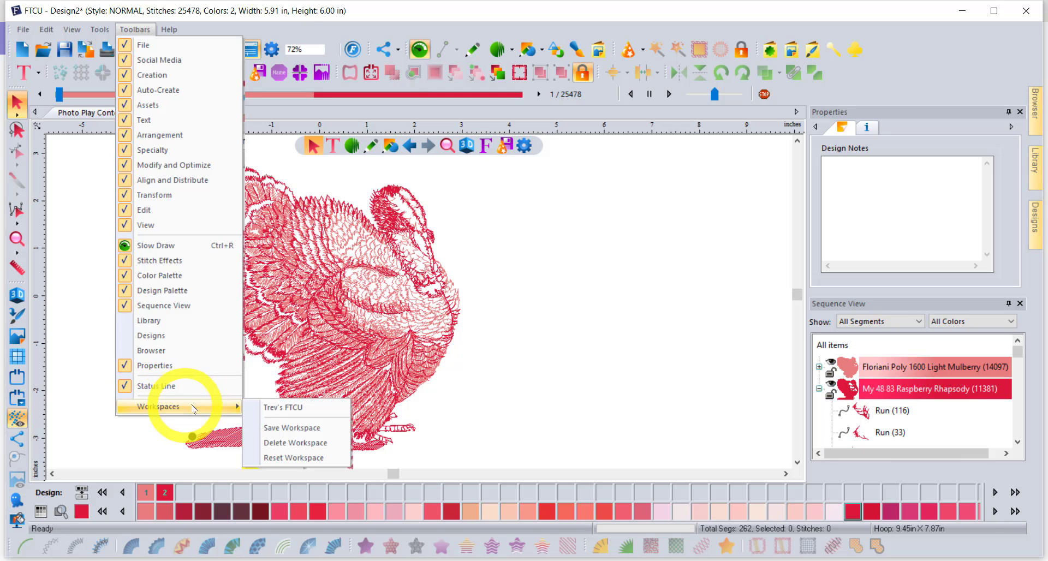
pyautogui.click(310, 410)
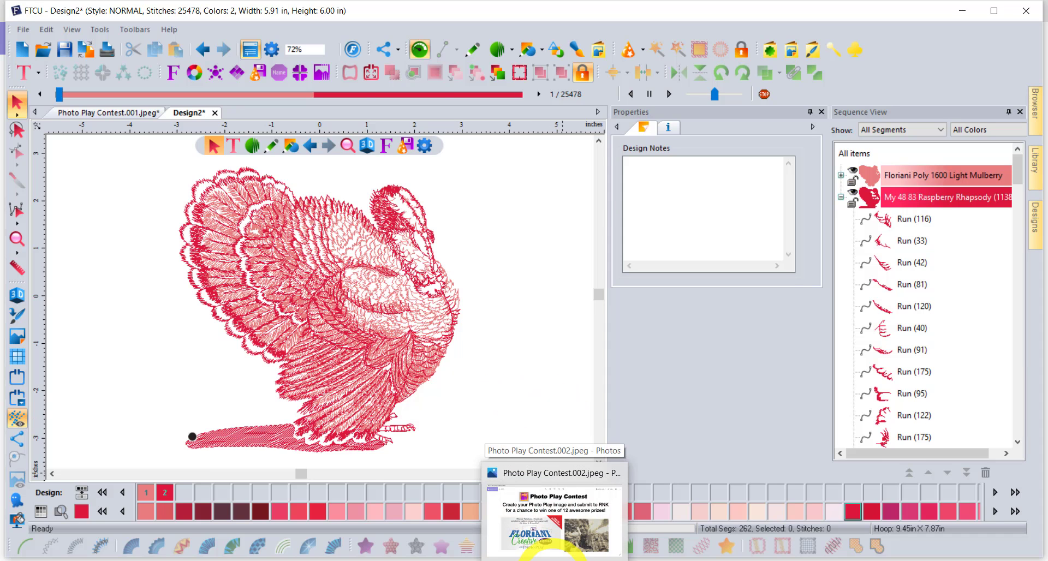
# - Switch to the Photos app to view Photo Play Contest.002.jpeg
pyautogui.click(550, 552)
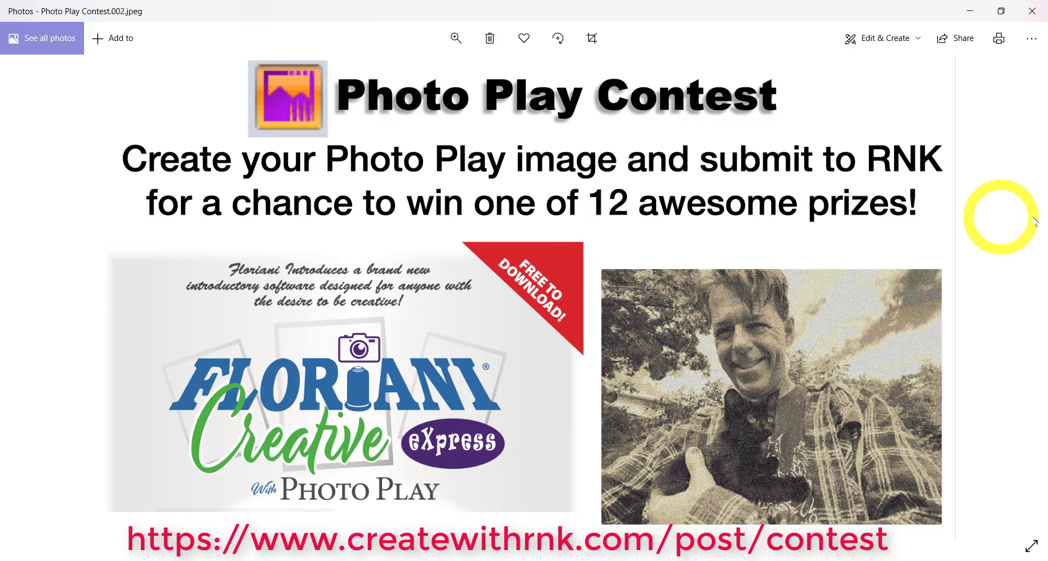
# - Look through the Photo Play Contest example images one by one, from Photo Play Contest.003.jpeg to Photo Play Contest.033a.jpeg
pyautogui.click(1013, 299)
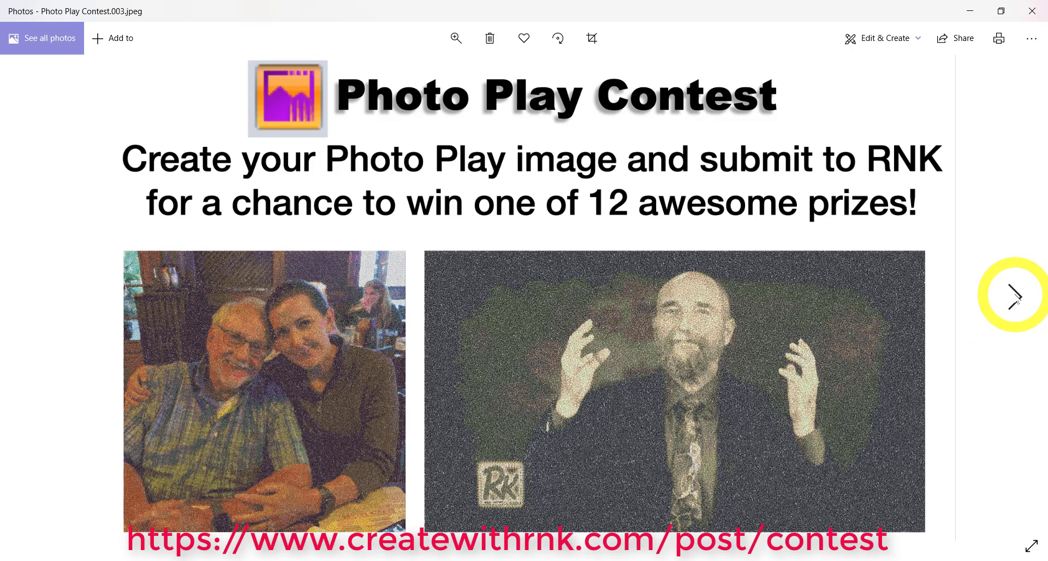
pyautogui.click(1015, 299)
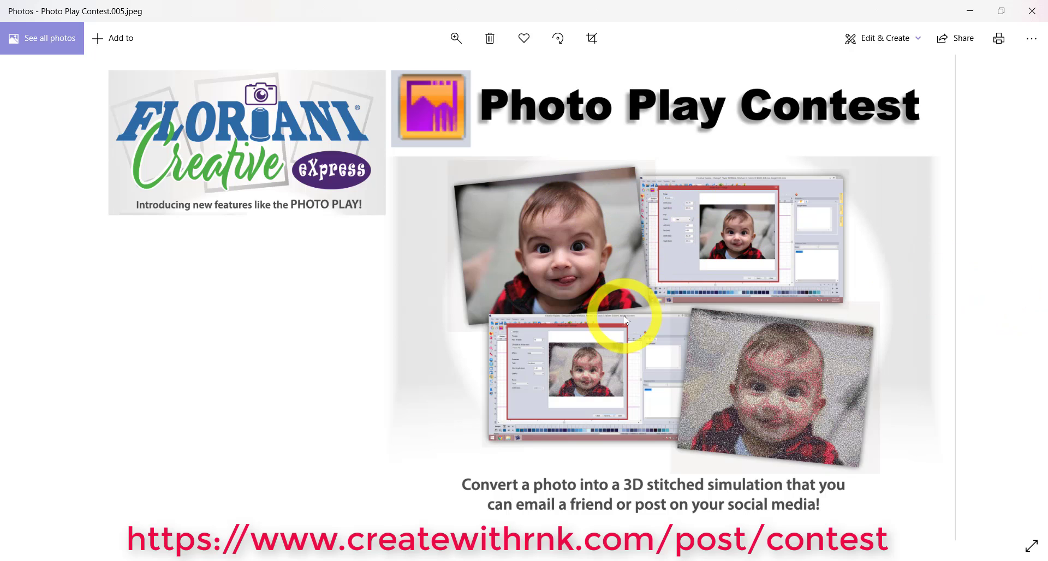
pyautogui.moveTo(1005, 304)
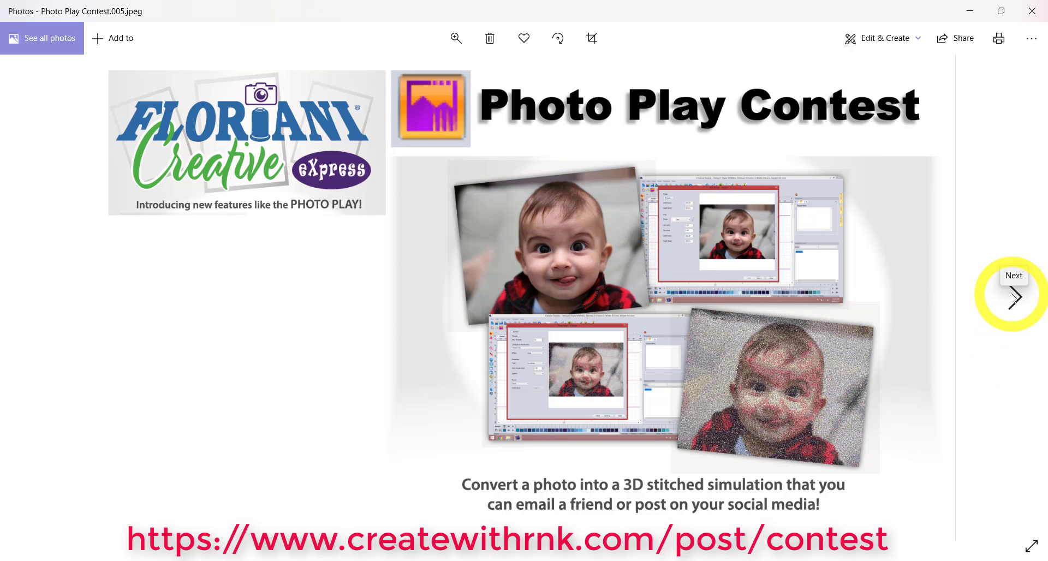
pyautogui.click(1014, 299)
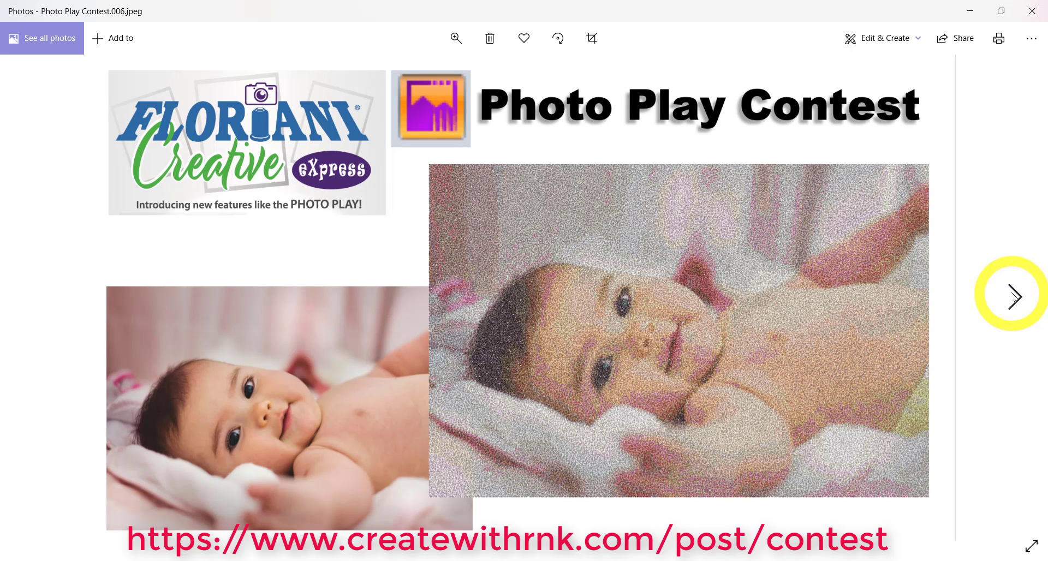
pyautogui.click(1013, 297)
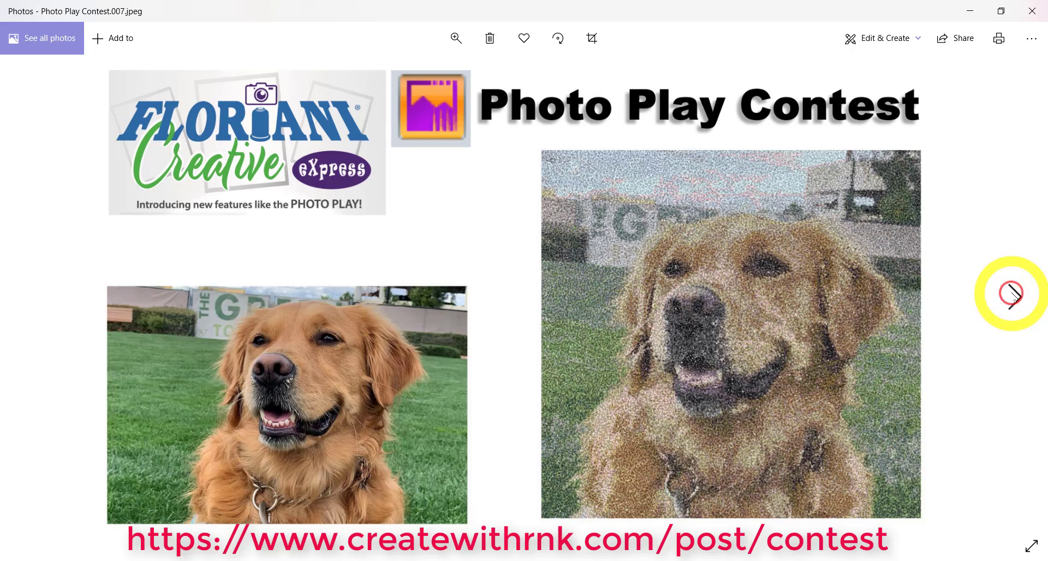
pyautogui.click(1014, 298)
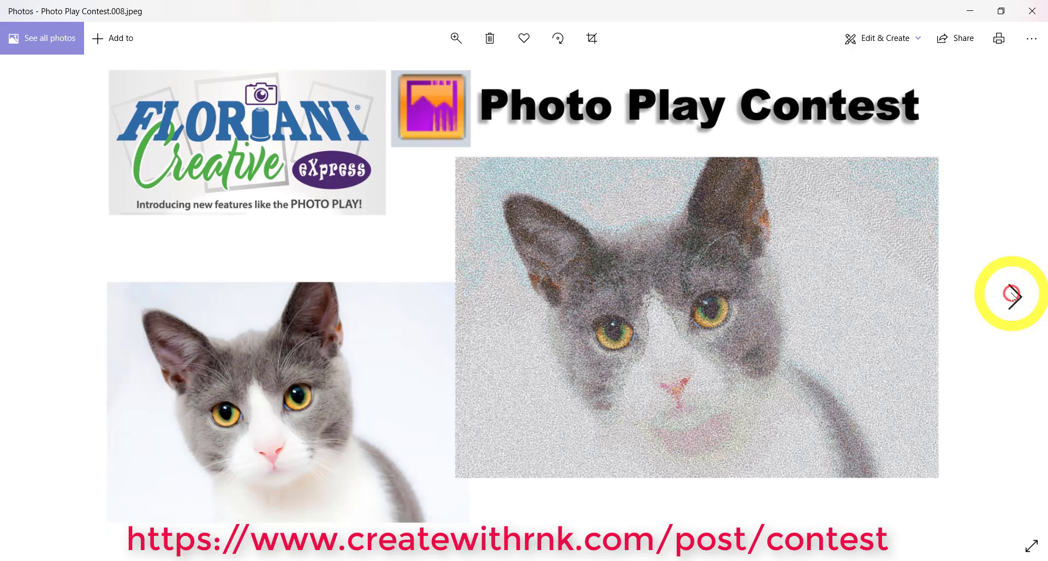
pyautogui.click(1013, 298)
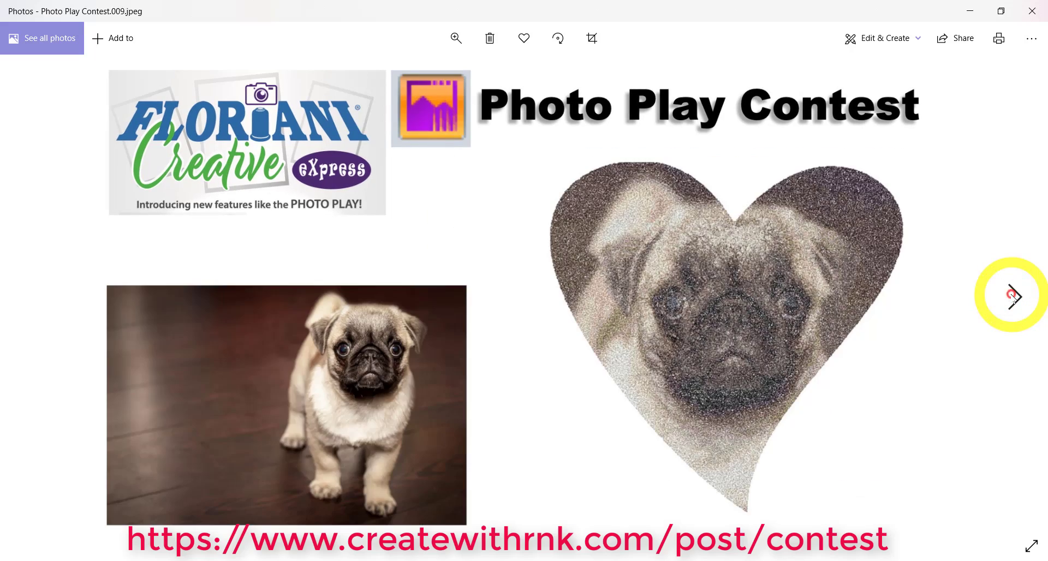
pyautogui.click(1013, 297)
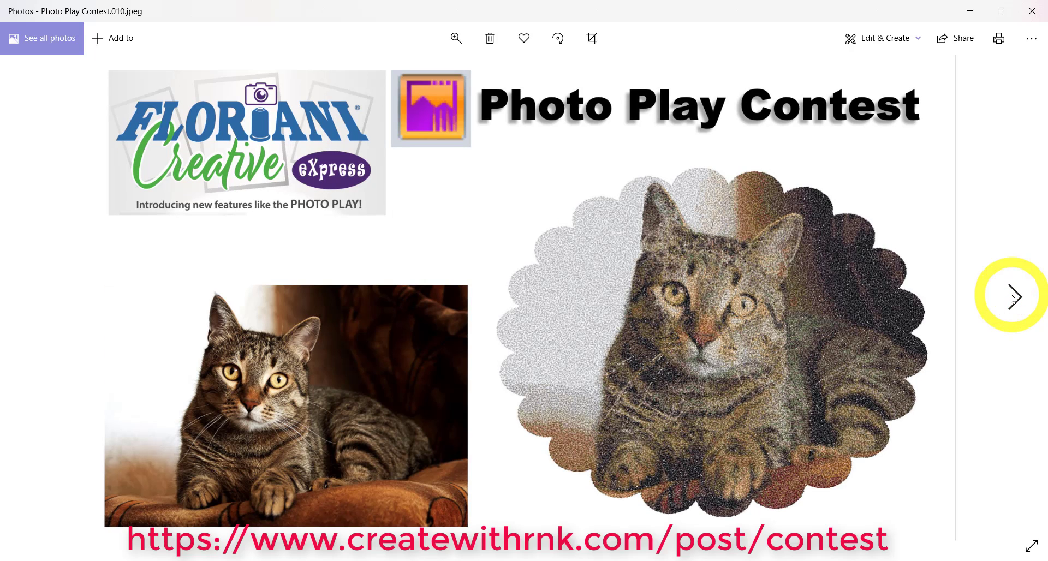
pyautogui.click(1013, 297)
pyautogui.click(1013, 298)
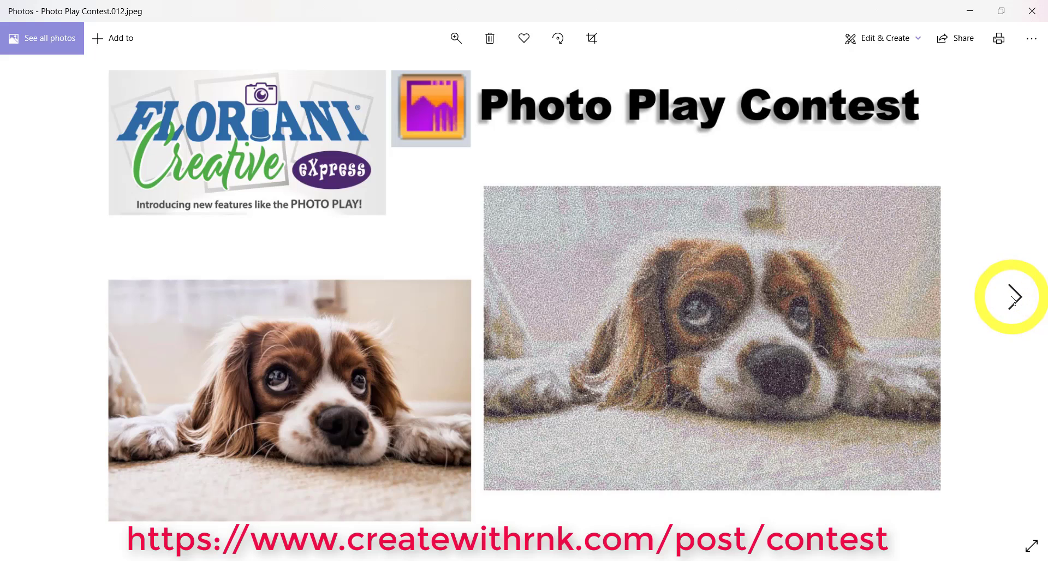
pyautogui.click(1014, 298)
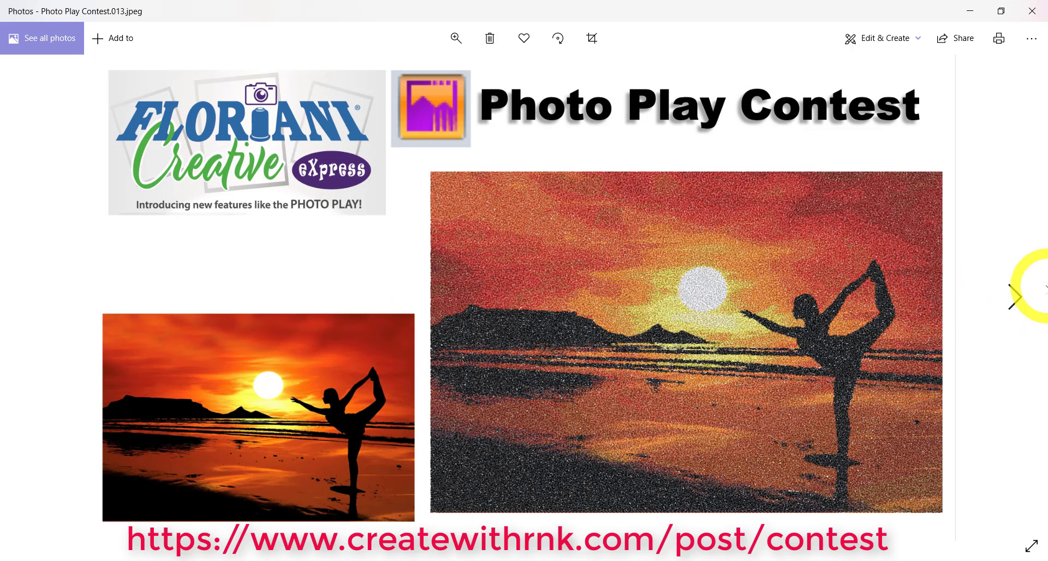
pyautogui.click(1013, 297)
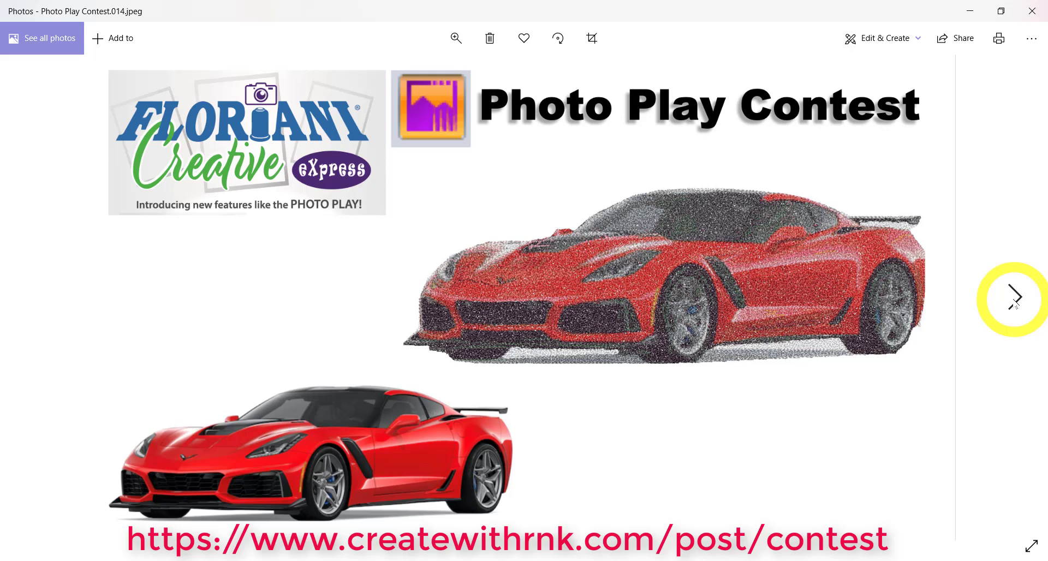
pyautogui.click(1014, 299)
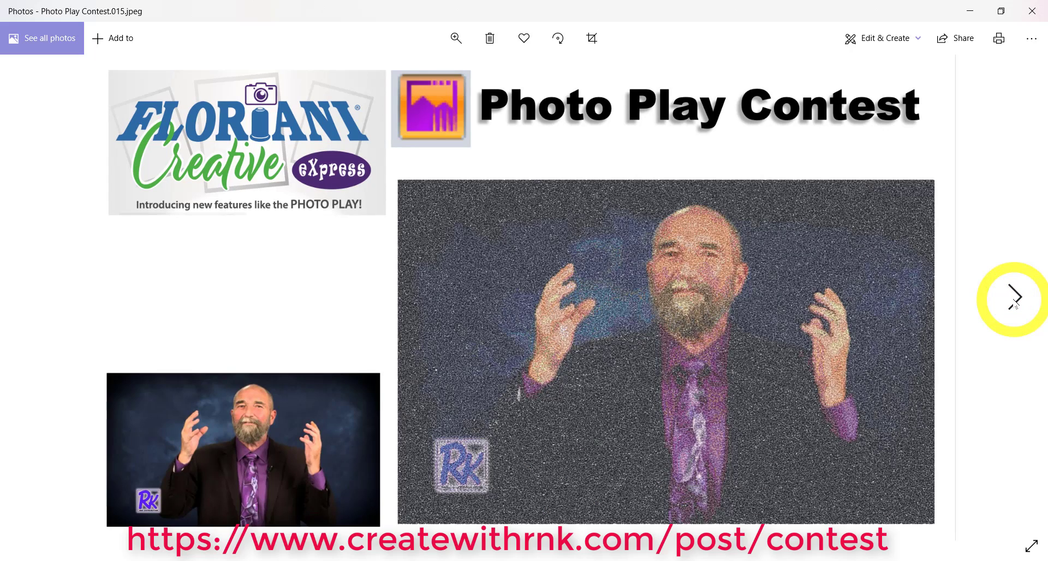
pyautogui.click(1014, 299)
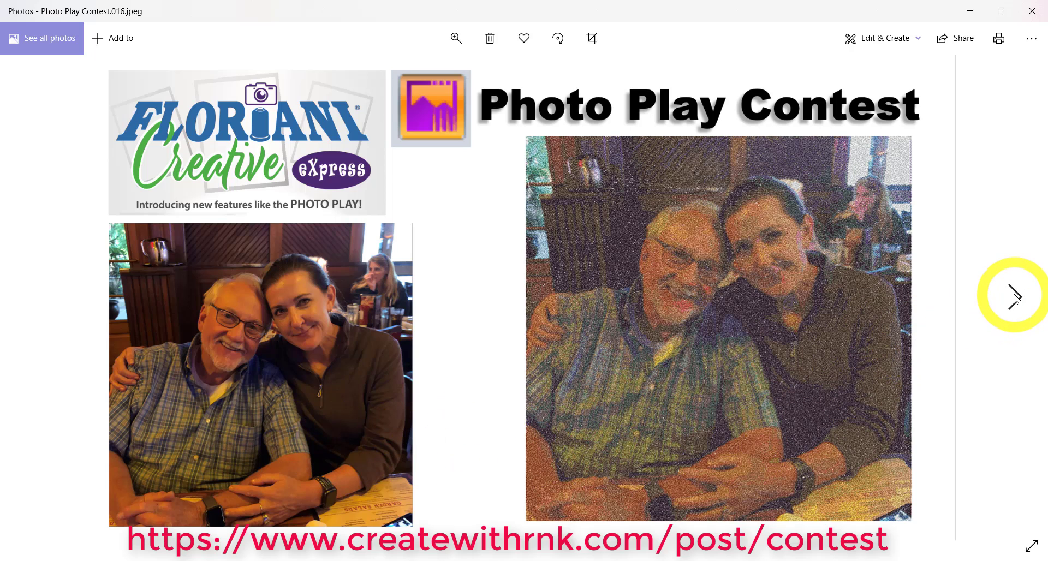
pyautogui.click(1015, 298)
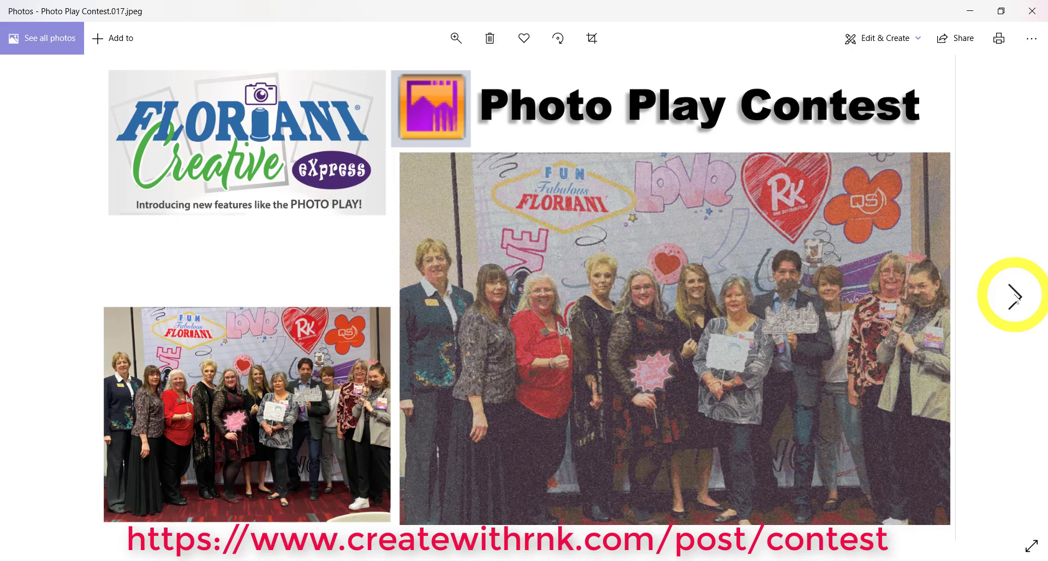
pyautogui.click(1015, 298)
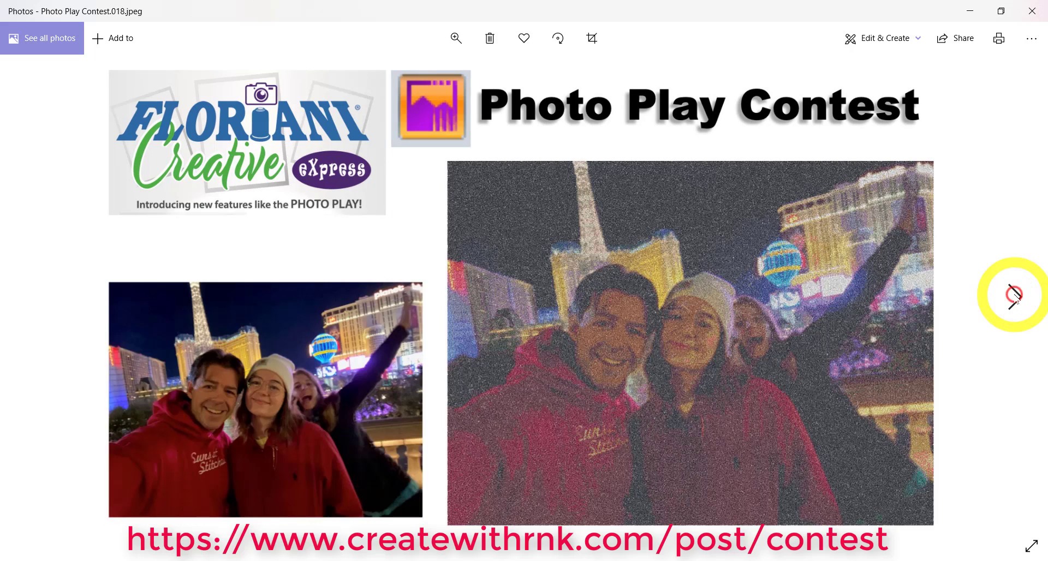
pyautogui.click(1015, 298)
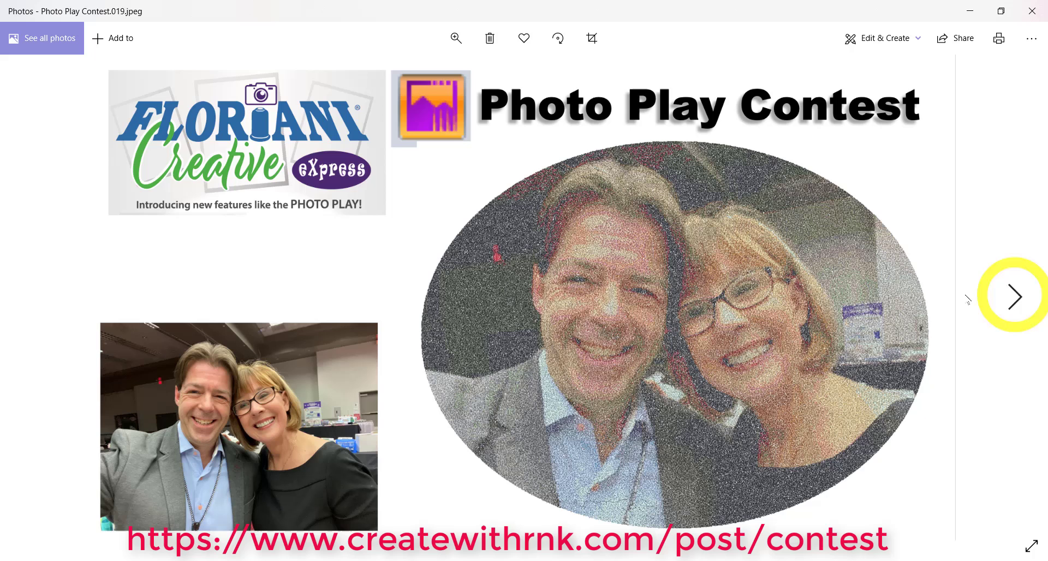
pyautogui.click(1015, 298)
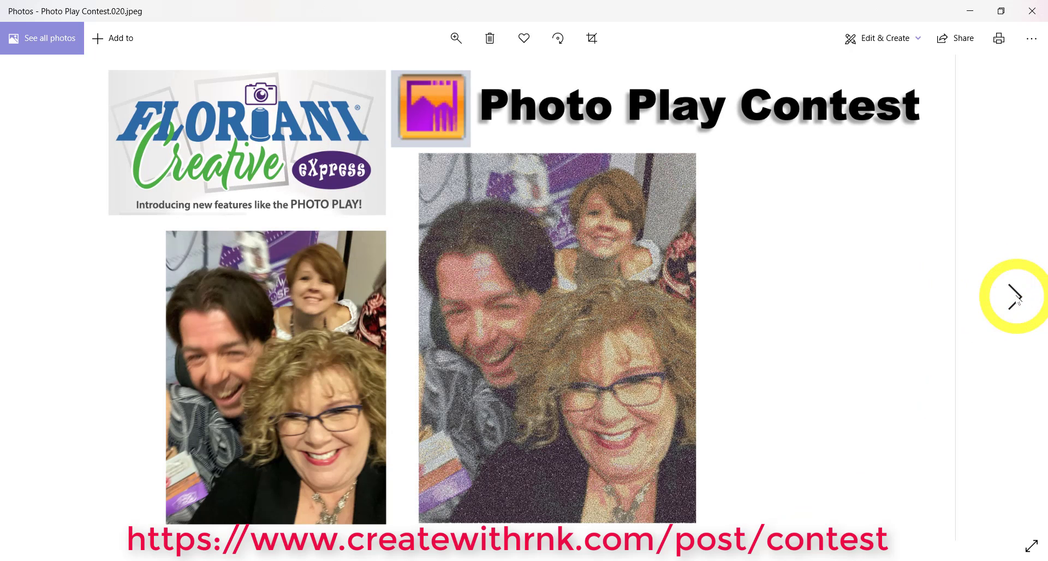
pyautogui.click(1015, 298)
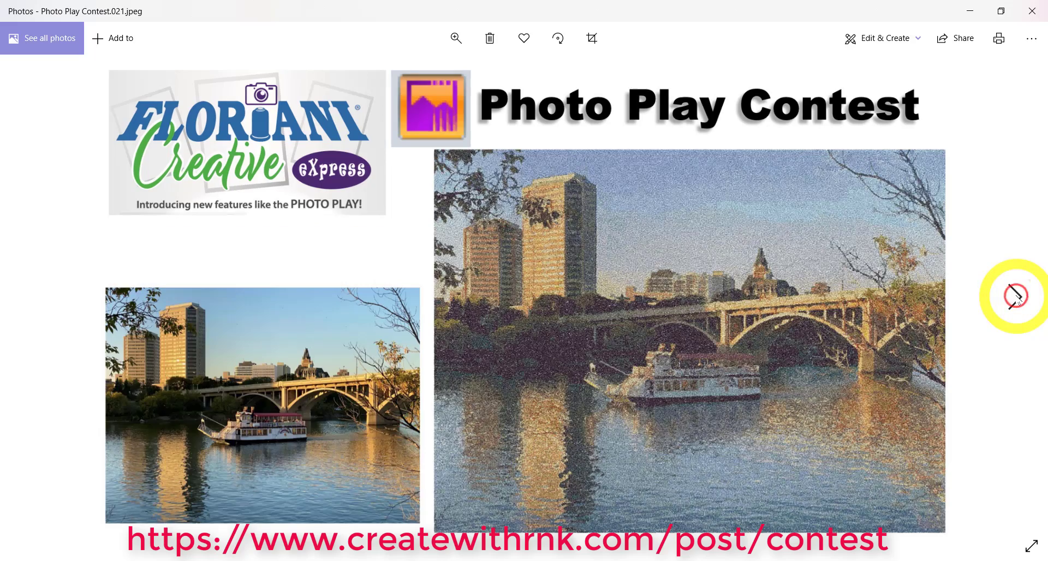
pyautogui.click(1015, 298)
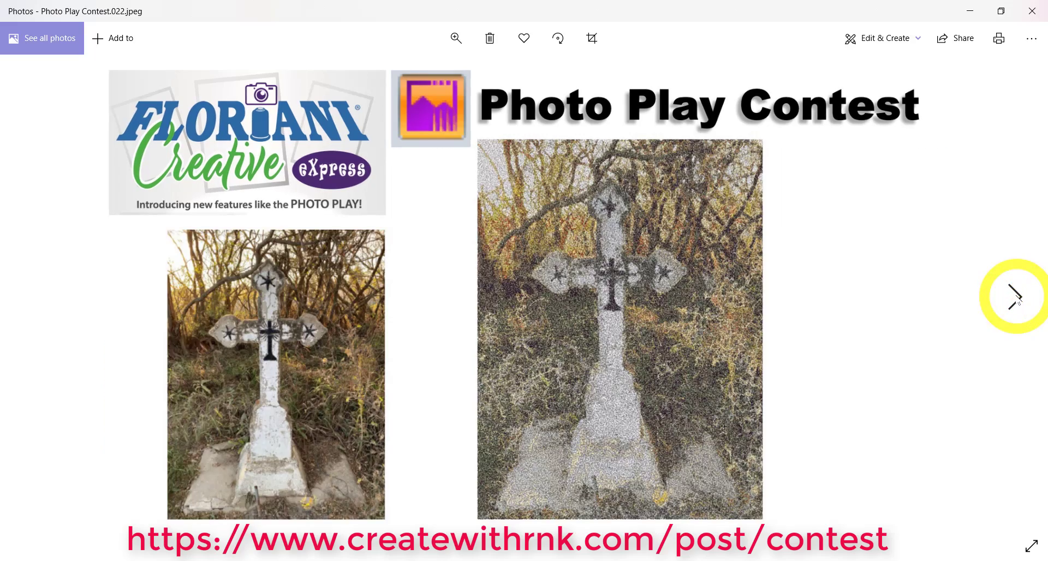
pyautogui.click(1015, 298)
pyautogui.click(1016, 298)
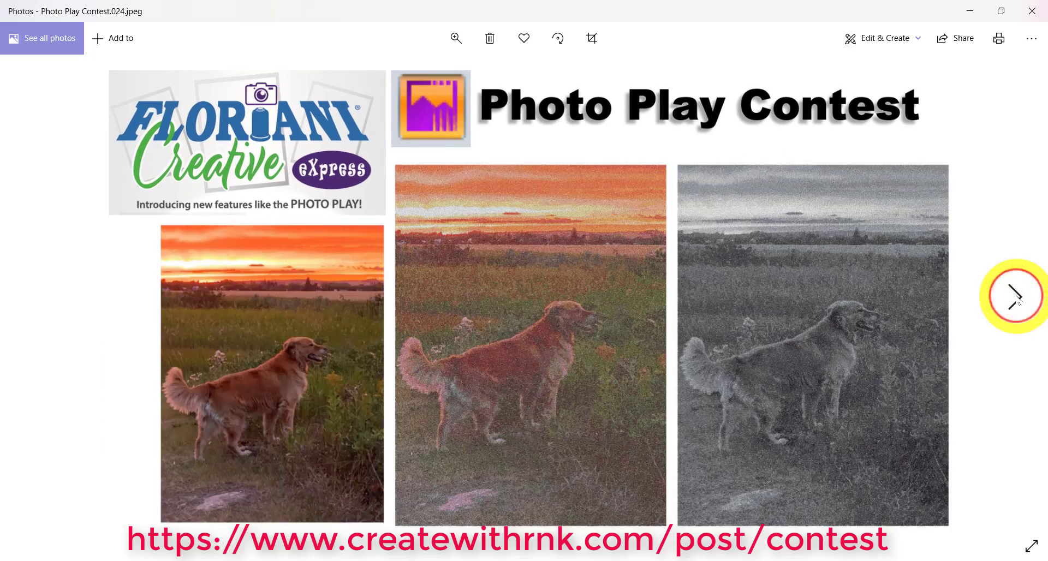
pyautogui.click(1015, 298)
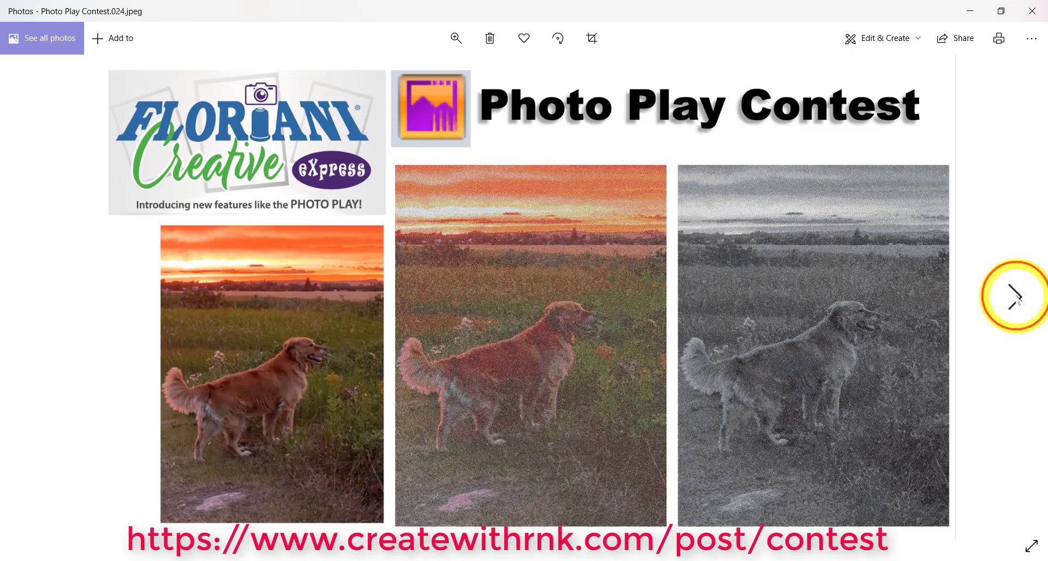
pyautogui.click(1015, 298)
pyautogui.click(1015, 298)
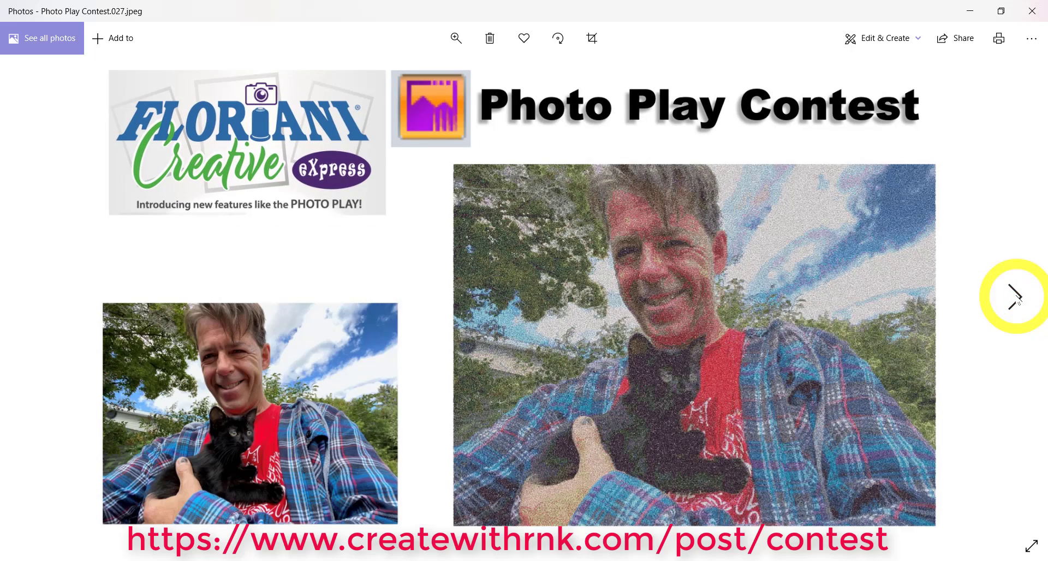
pyautogui.click(1015, 298)
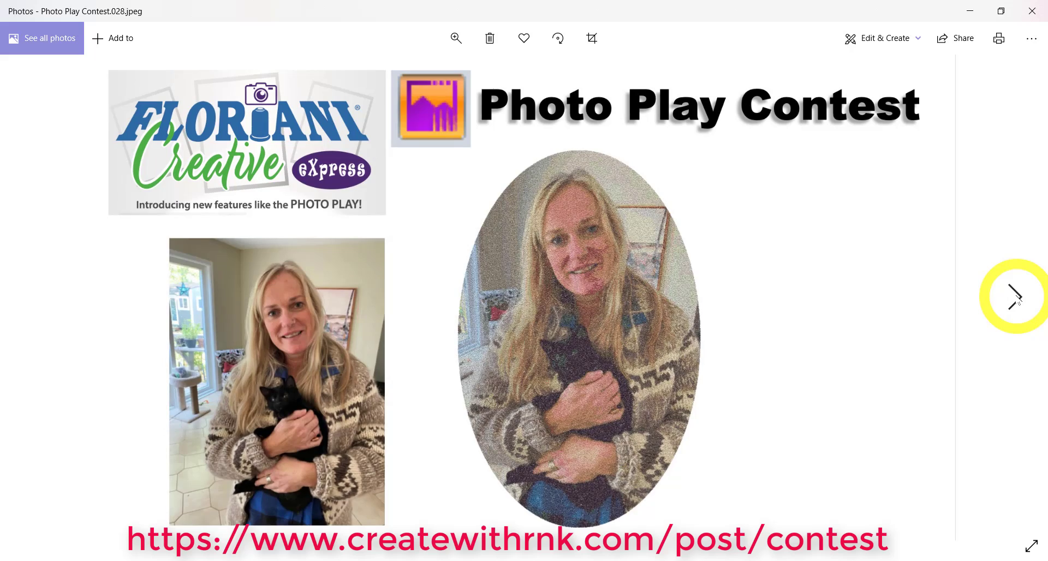
pyautogui.click(1015, 298)
pyautogui.click(1015, 298)
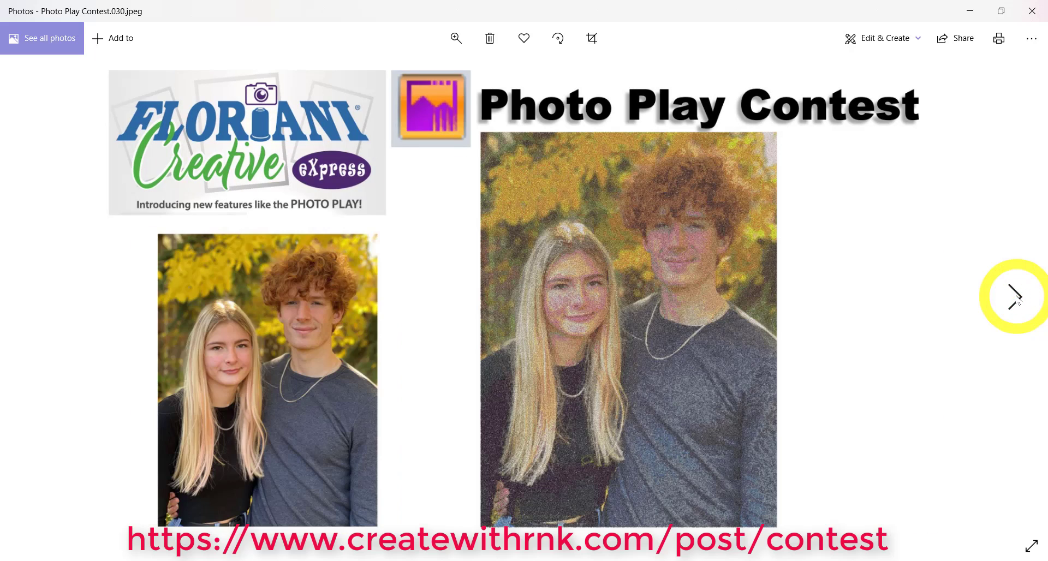
pyautogui.click(1013, 296)
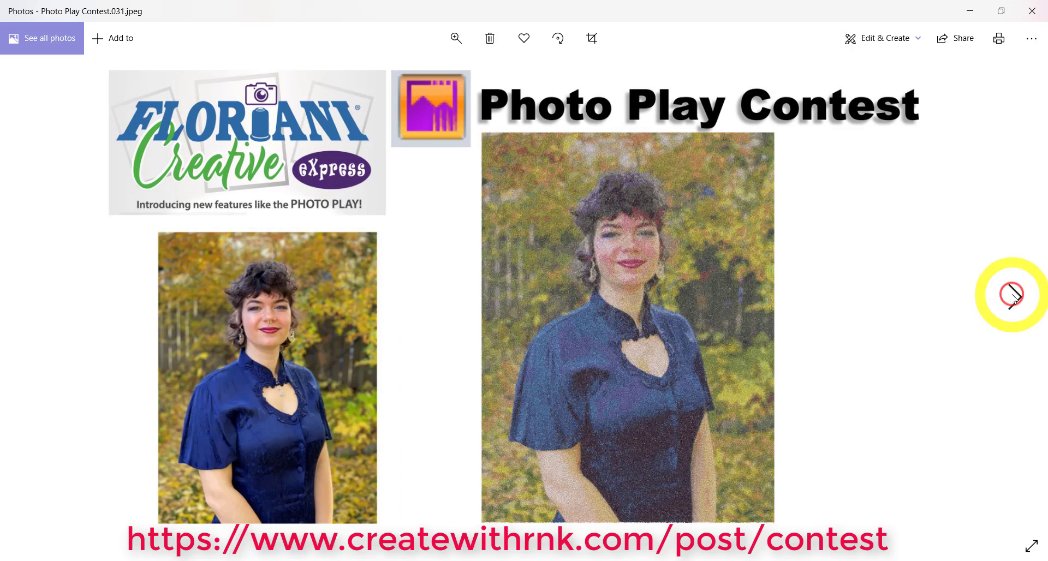
pyautogui.click(1014, 298)
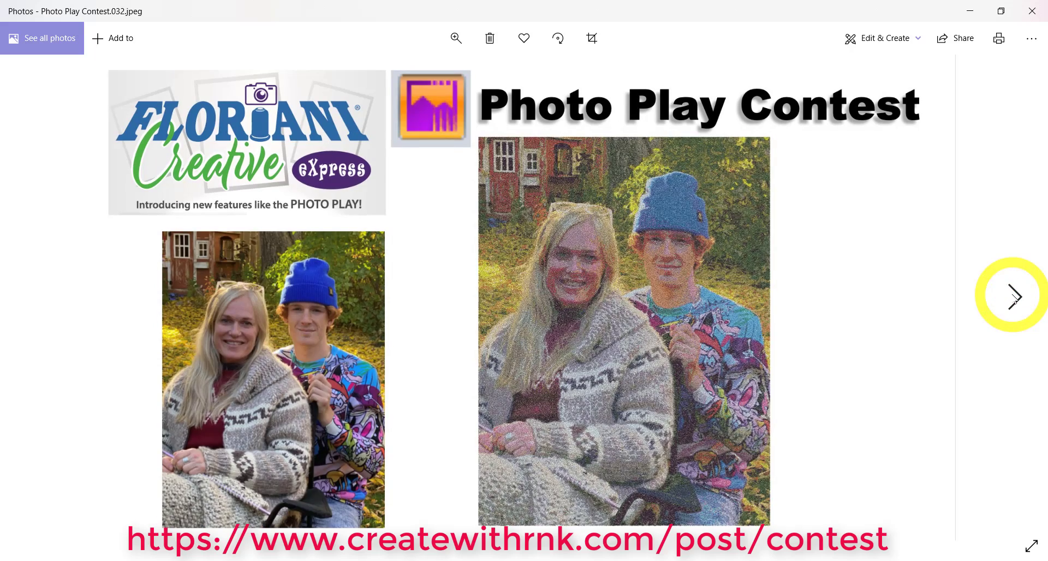
pyautogui.click(1014, 298)
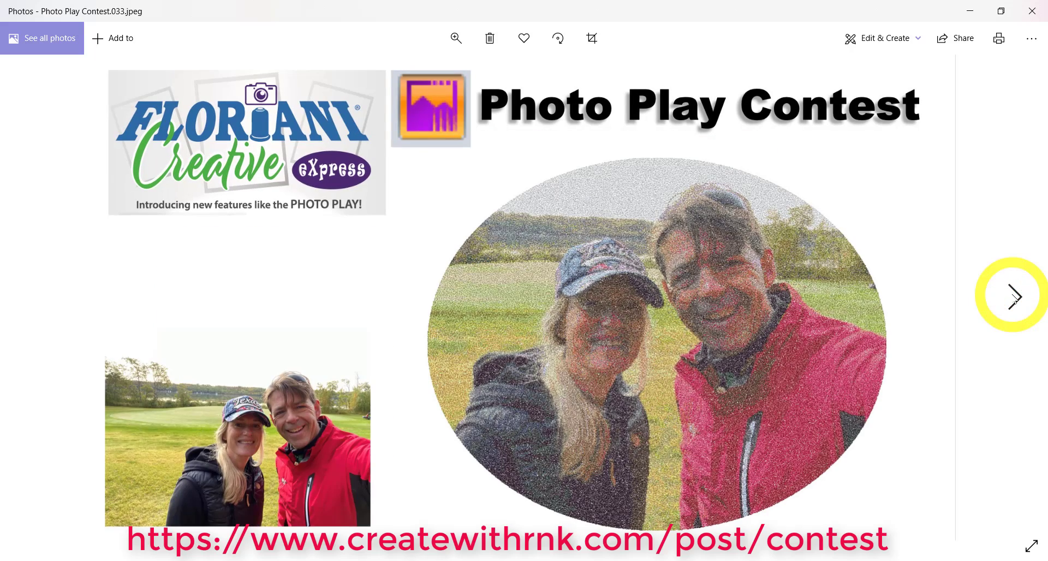
pyautogui.click(1012, 296)
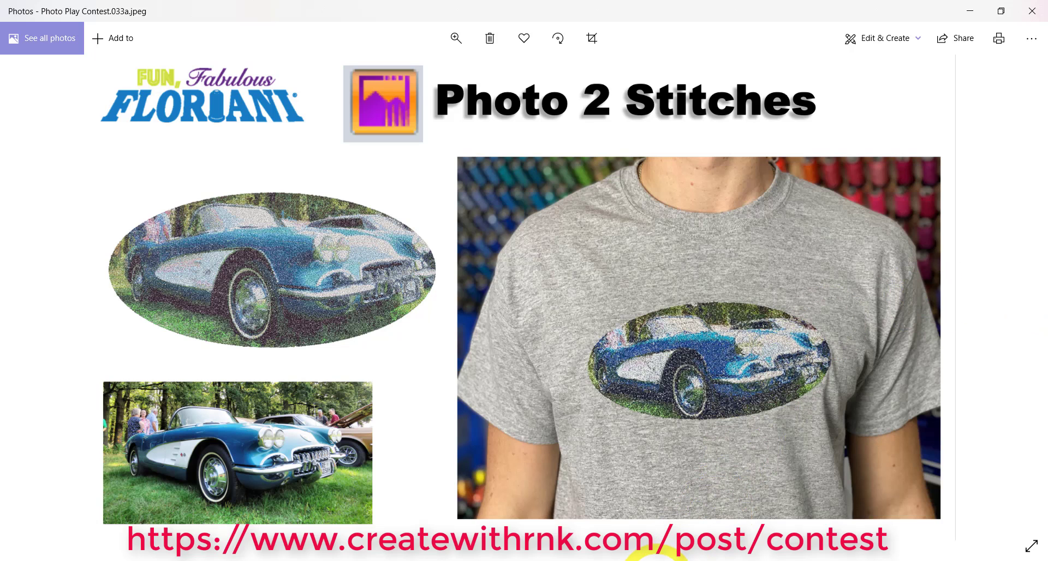
# - Switch to FTCU and start Photo 2 Stitches with the butterfly image FBD004.jpg from the library's Images folder
pyautogui.click(658, 557)
pyautogui.click(680, 532)
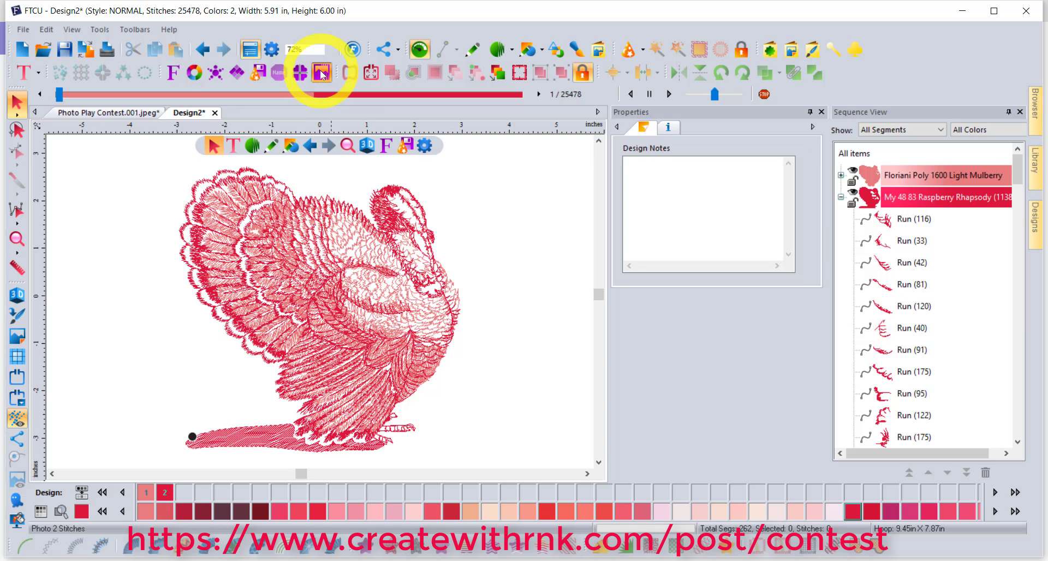
pyautogui.click(322, 73)
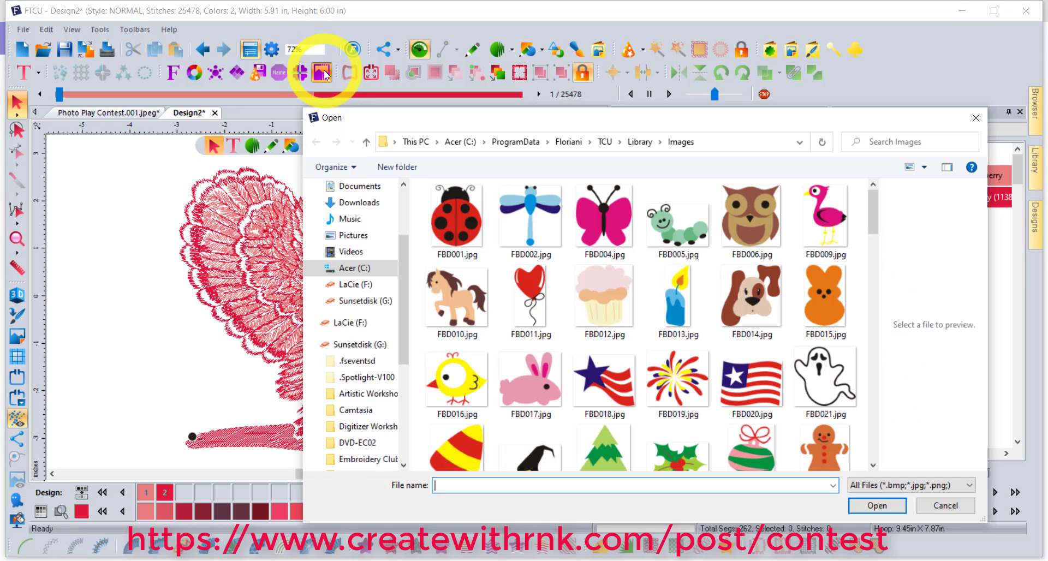
pyautogui.click(604, 228)
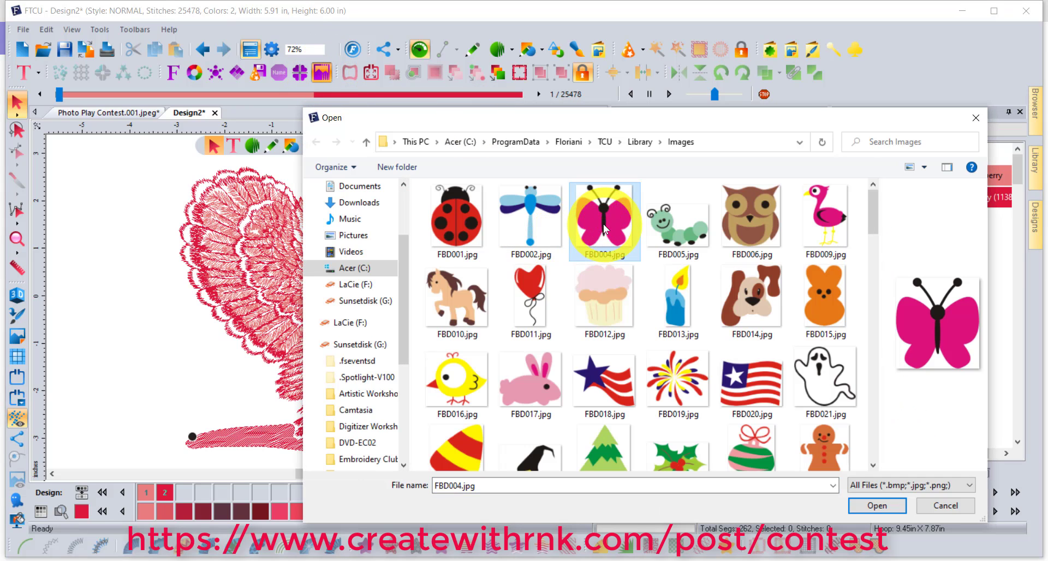
pyautogui.click(888, 505)
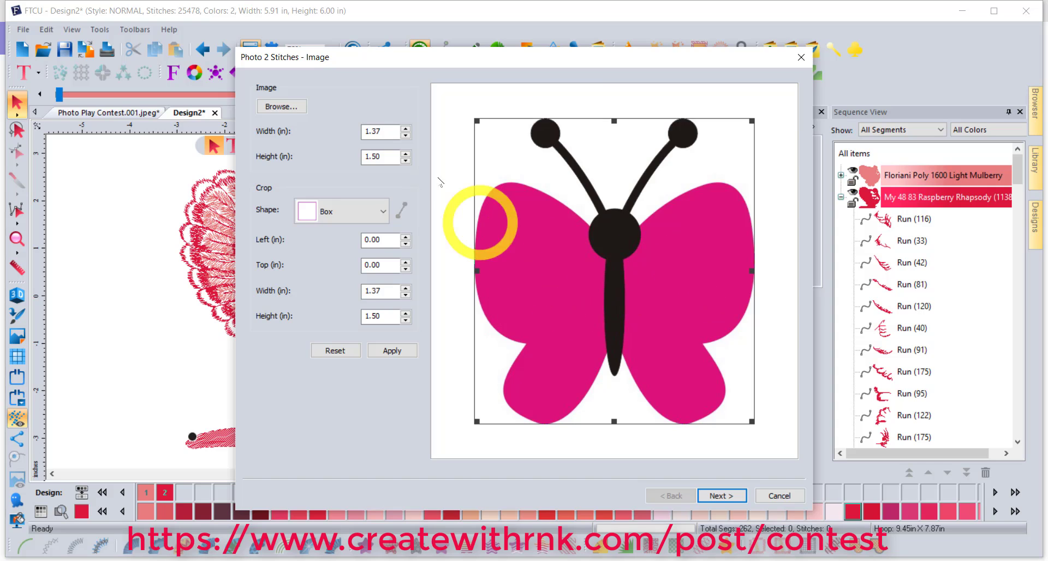
# - Set the butterfly image's width to 10 inches and apply an Oval crop shape
pyautogui.moveTo(384, 131); pyautogui.dragTo(332, 131)
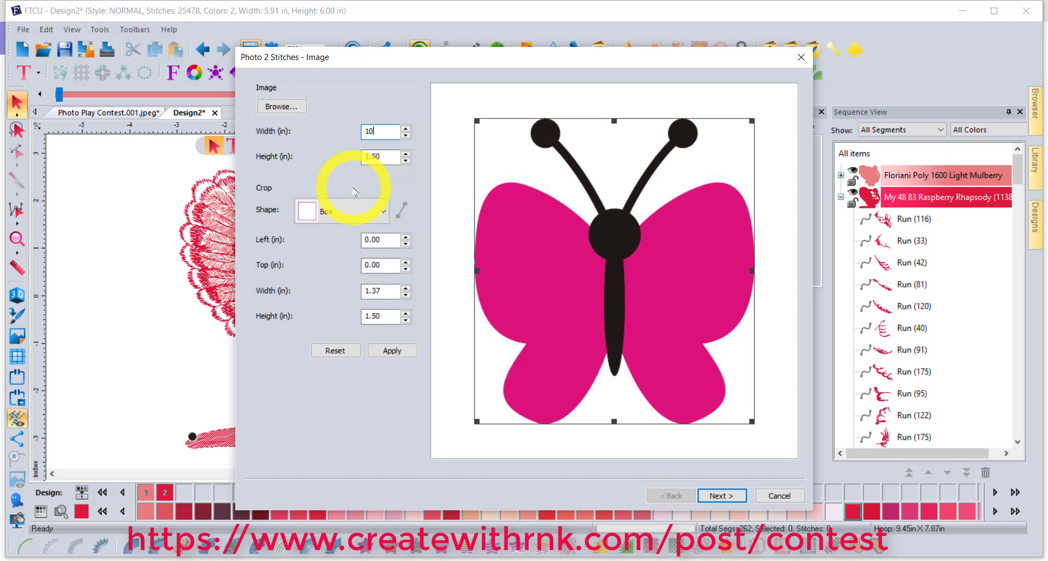
pyautogui.click(376, 211)
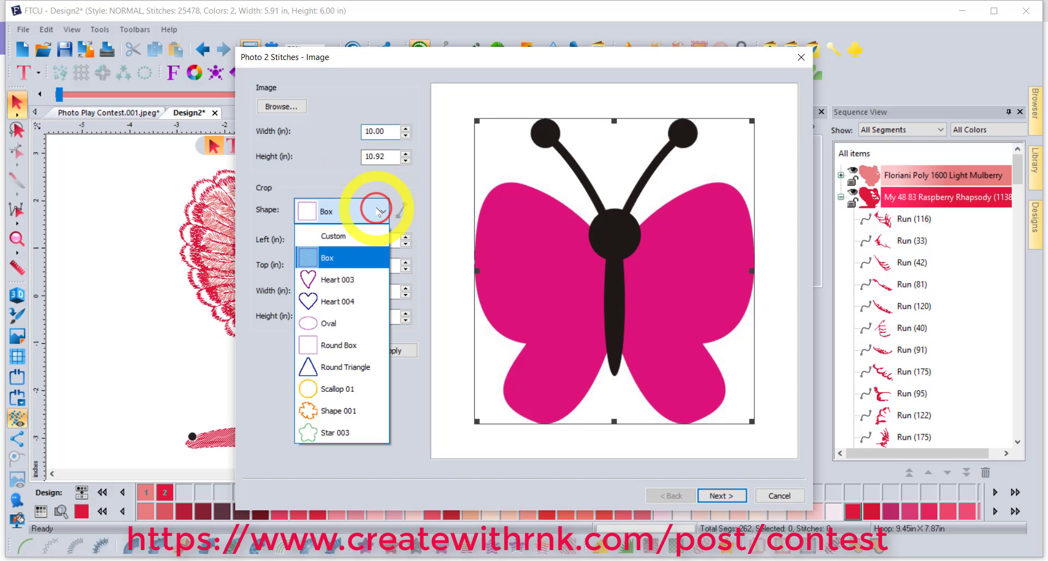
pyautogui.click(362, 323)
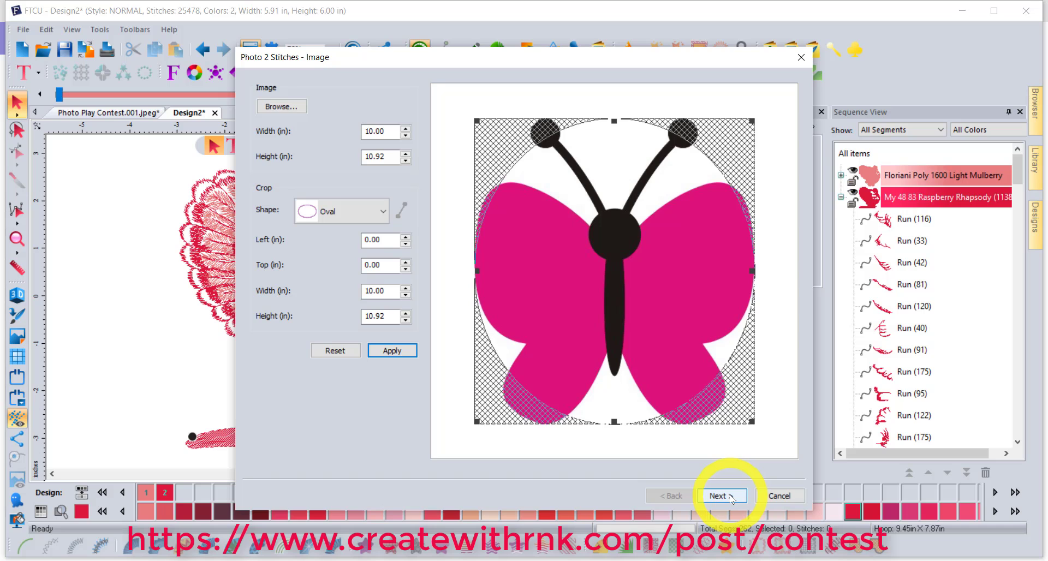
# - Preview the oval-cropped butterfly in 3D View with the current thread and stitch settings, and generate the stitches
pyautogui.click(731, 497)
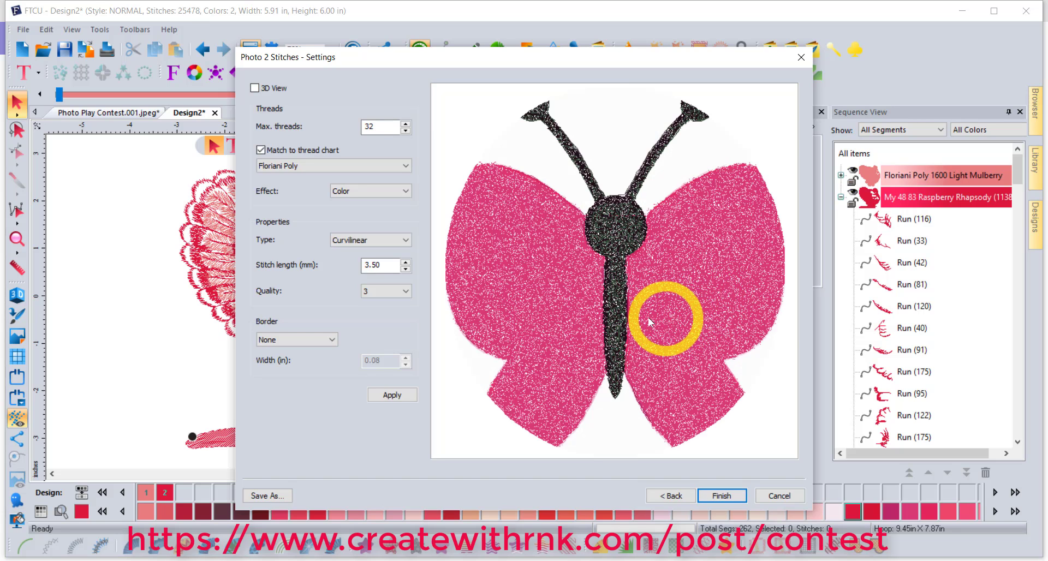
pyautogui.click(254, 89)
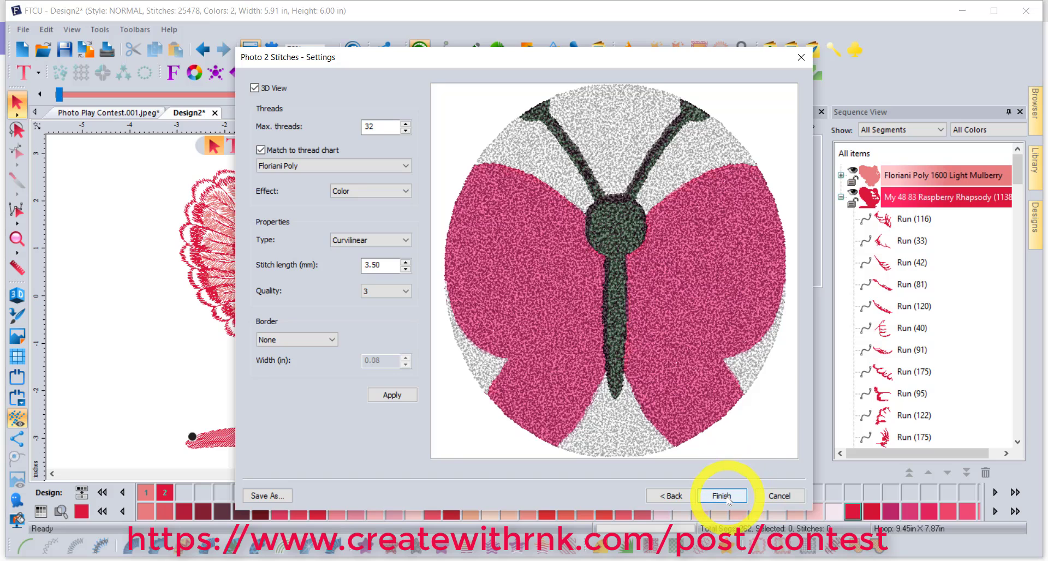
pyautogui.click(728, 496)
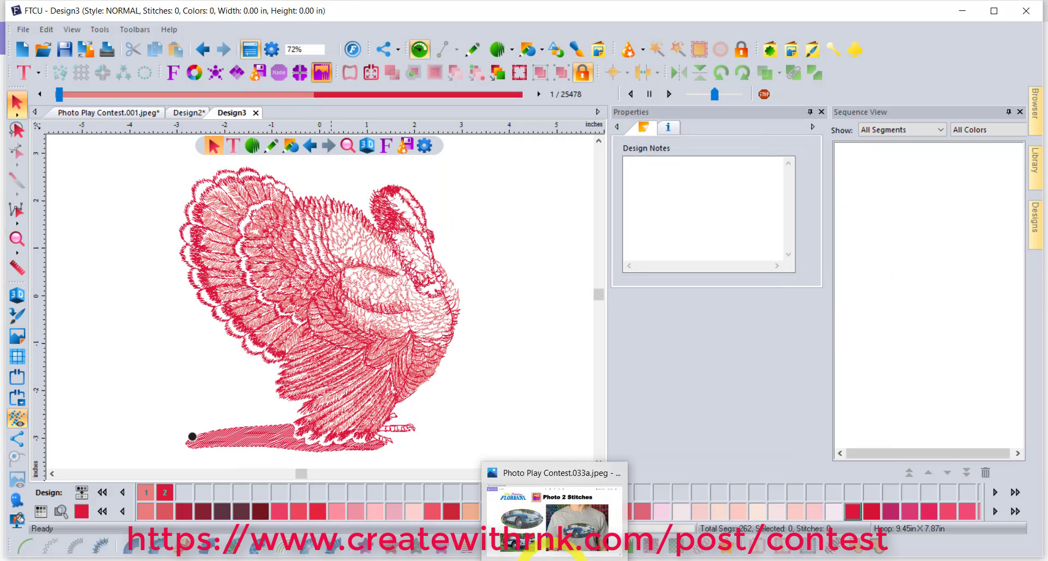
# - Check the car example in the Photos app, return to Design3 in FTCU, and deselect the butterfly design
pyautogui.click(551, 558)
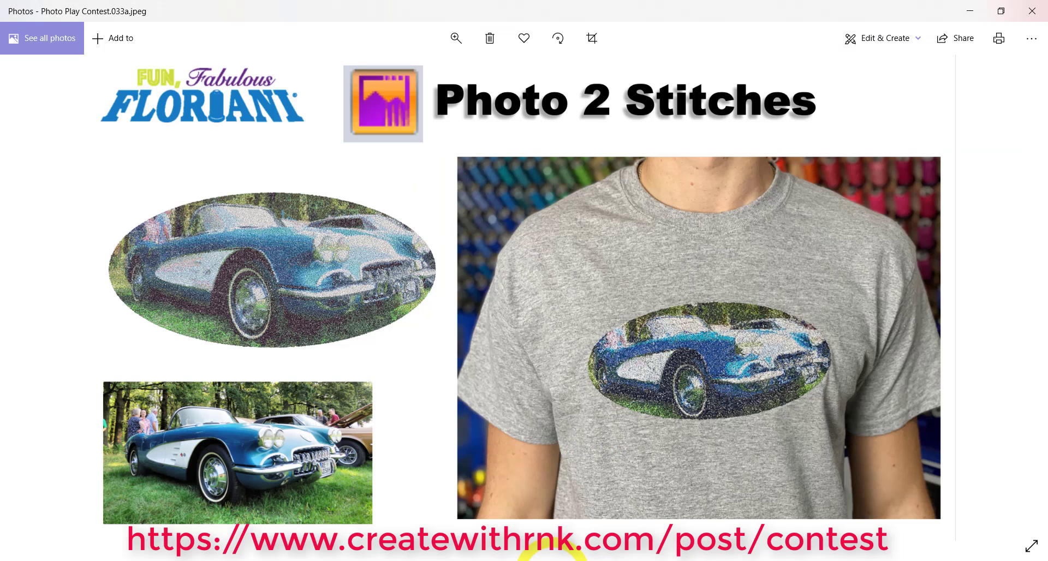
pyautogui.click(649, 557)
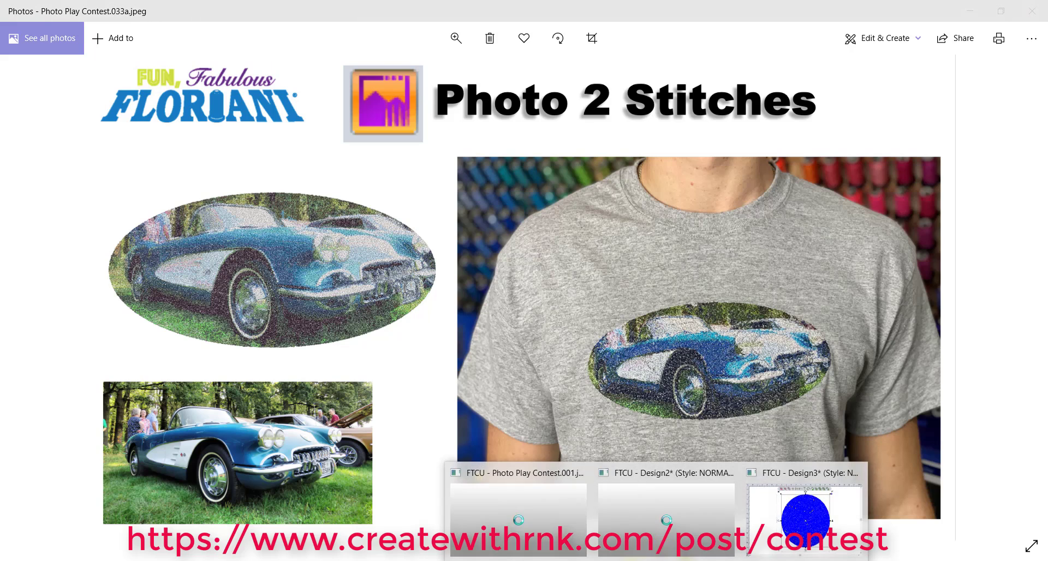
pyautogui.click(804, 518)
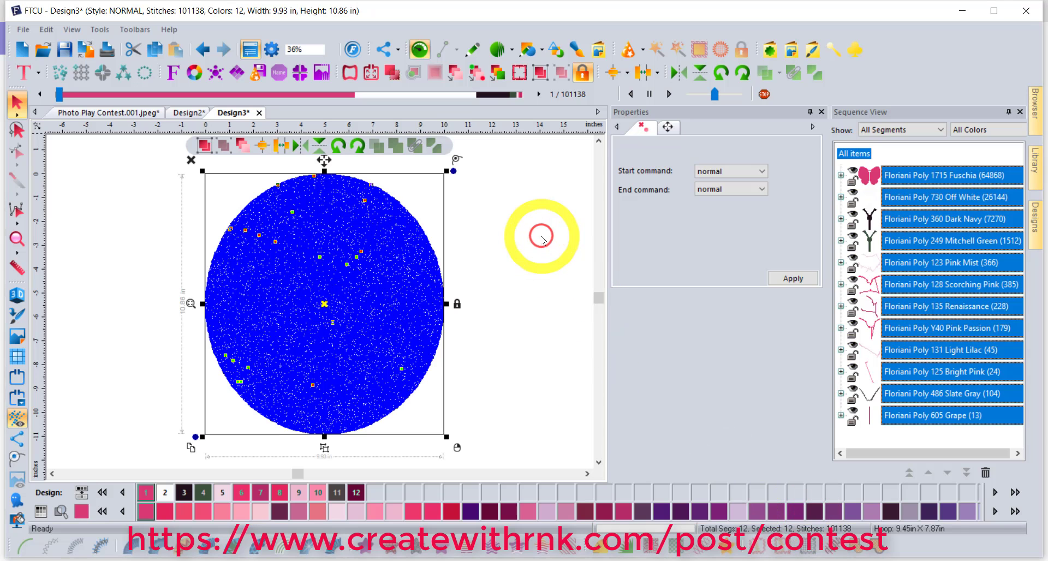
pyautogui.press('Escape')
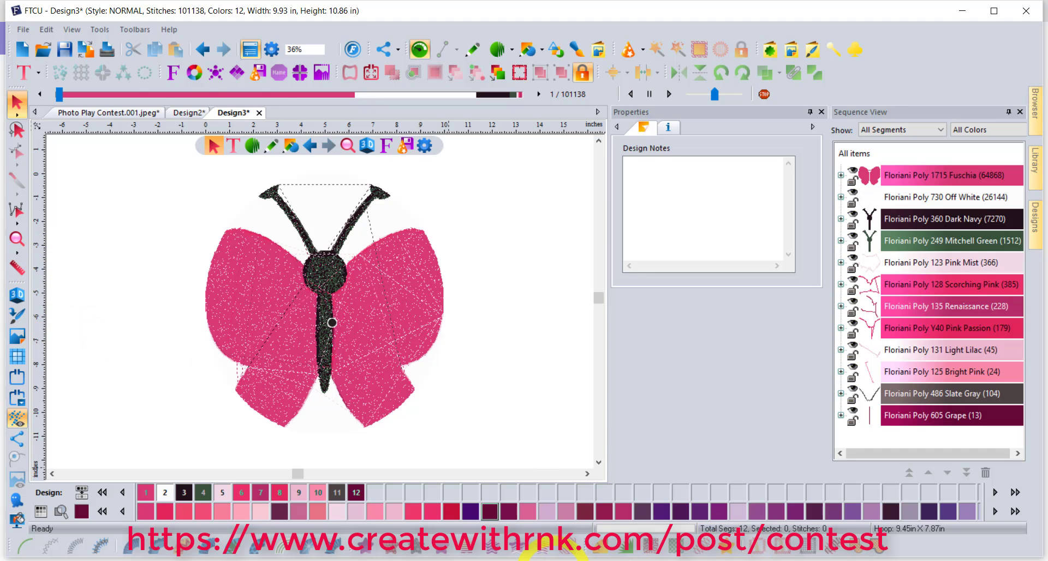
# - Switch to the Photos app and advance to the prize image Photo Play Contest.034.jpeg
pyautogui.click(562, 553)
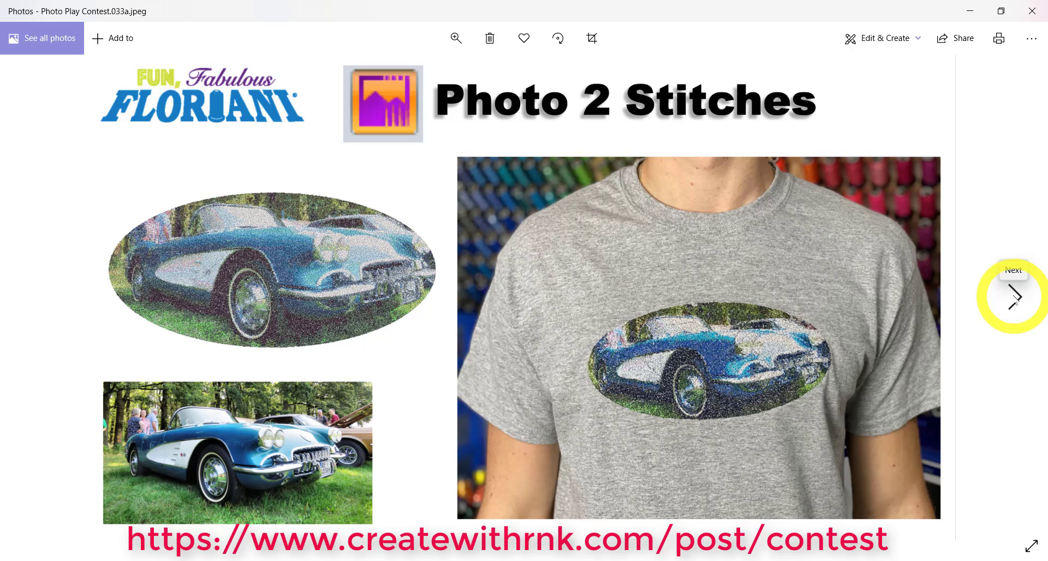
pyautogui.click(1014, 299)
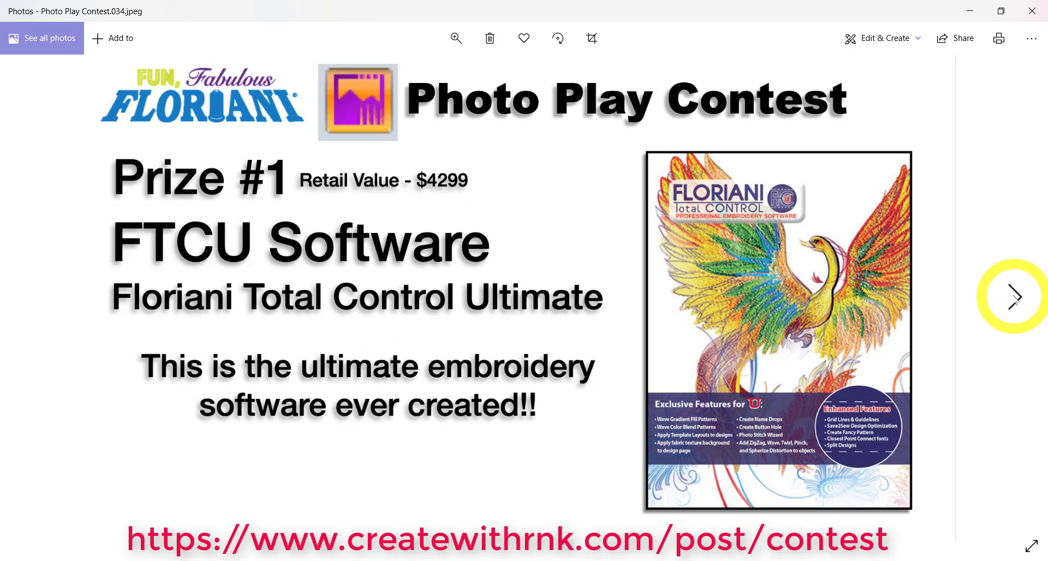